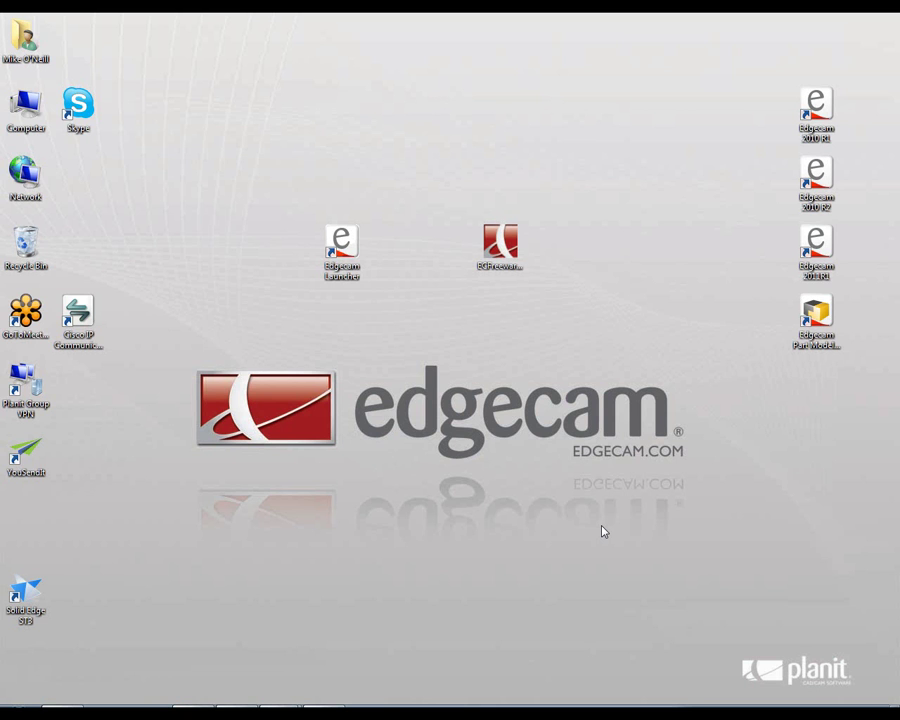
Start the Edgecam Freeware installer, accept the licence, choose all components, then abandon installation
left_click(490, 250)
double_click(490, 250)
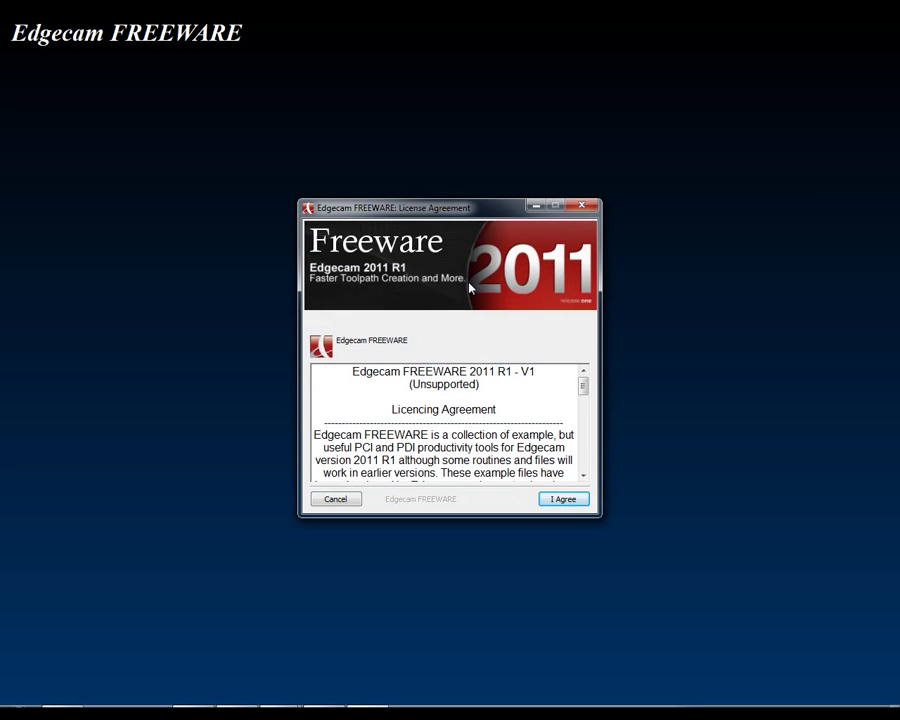
left_click(557, 500)
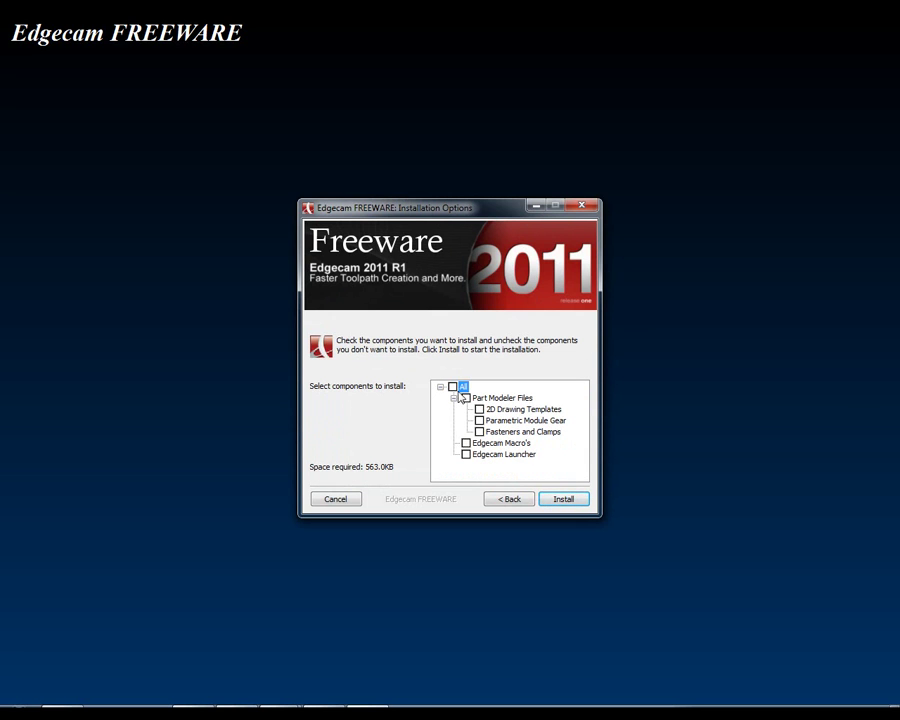
left_click(453, 387)
left_click(330, 498)
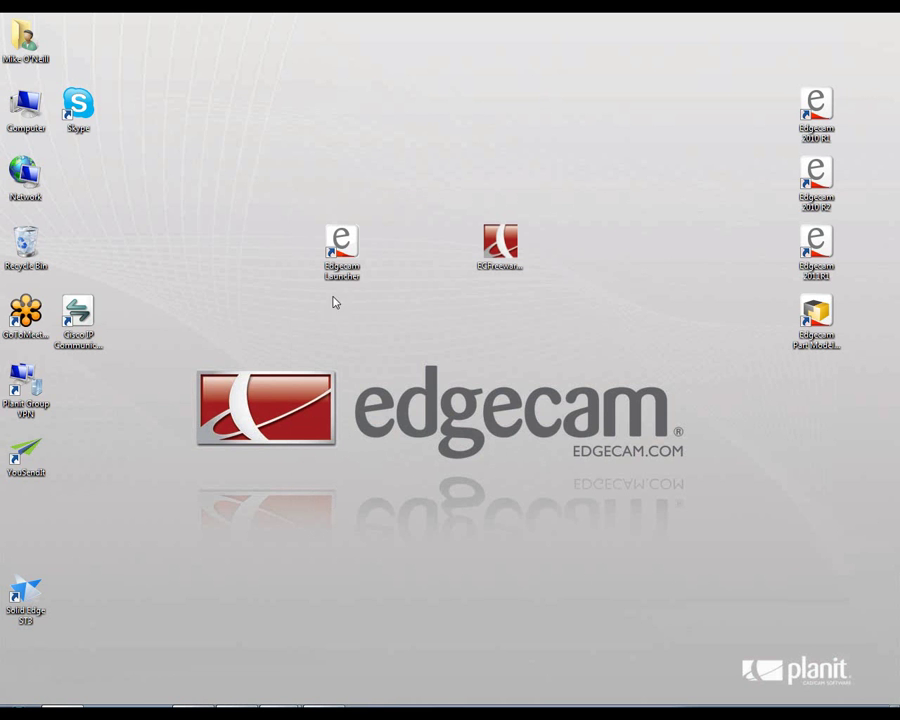
Launch Edgecam version 2011.10 from the Edgecam Launcher shortcut
left_click_drag(340, 262, 340, 332)
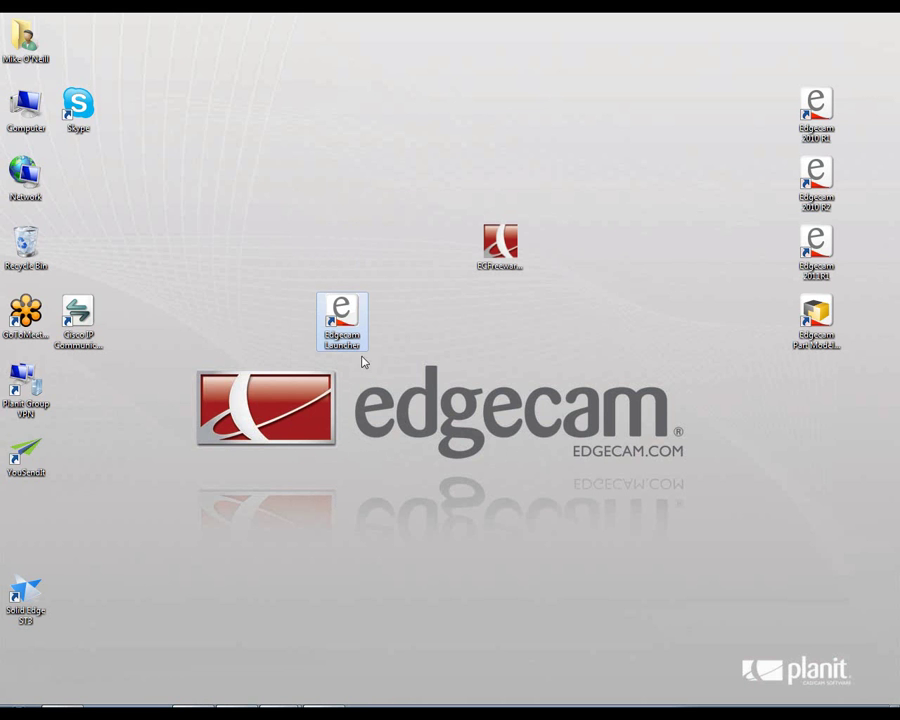
double_click(356, 340)
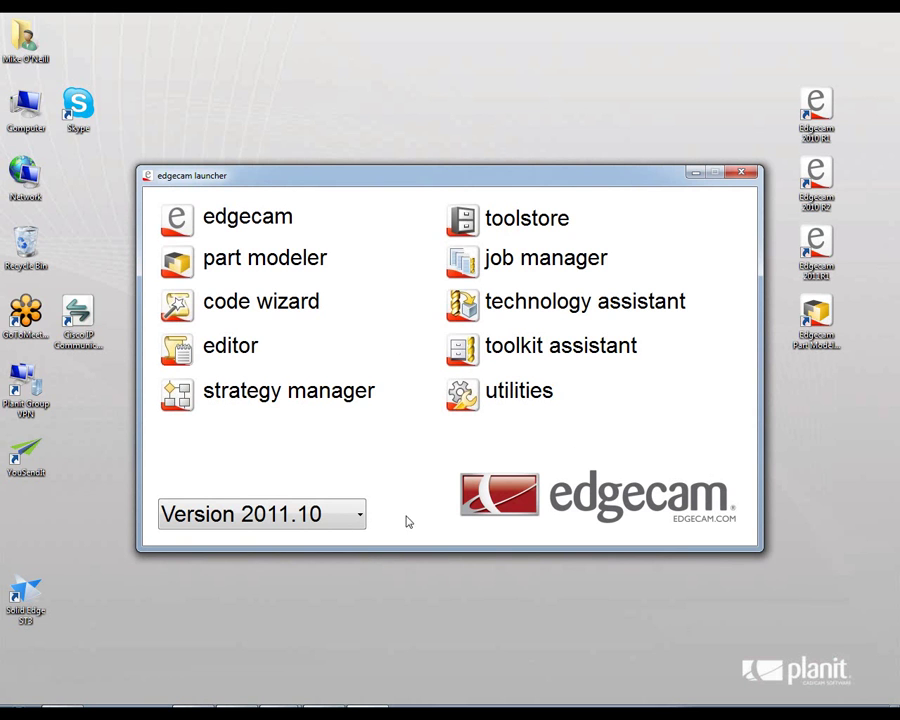
left_click(360, 516)
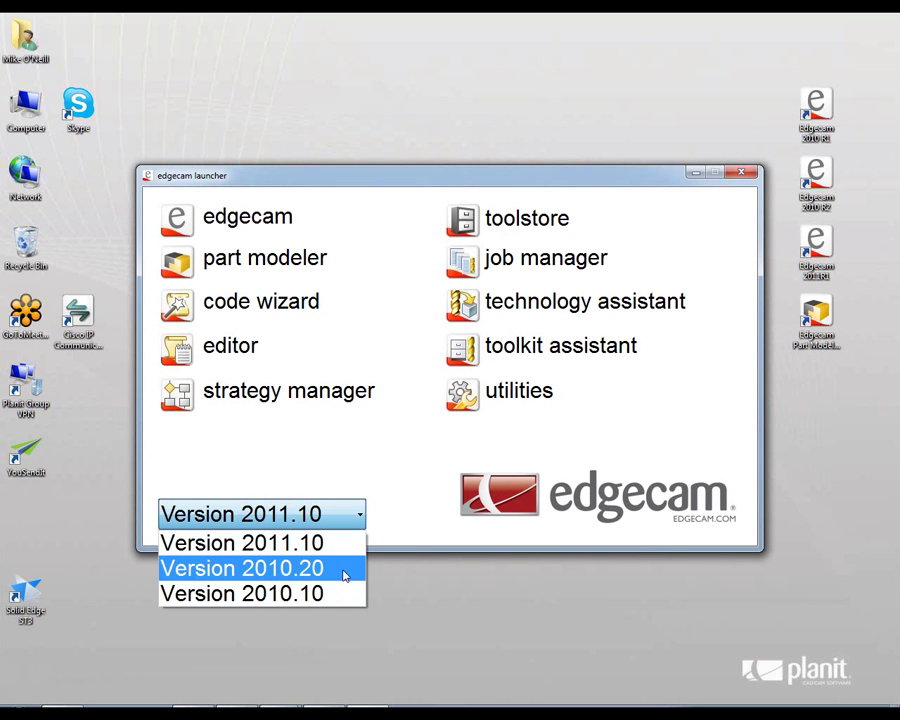
left_click(341, 541)
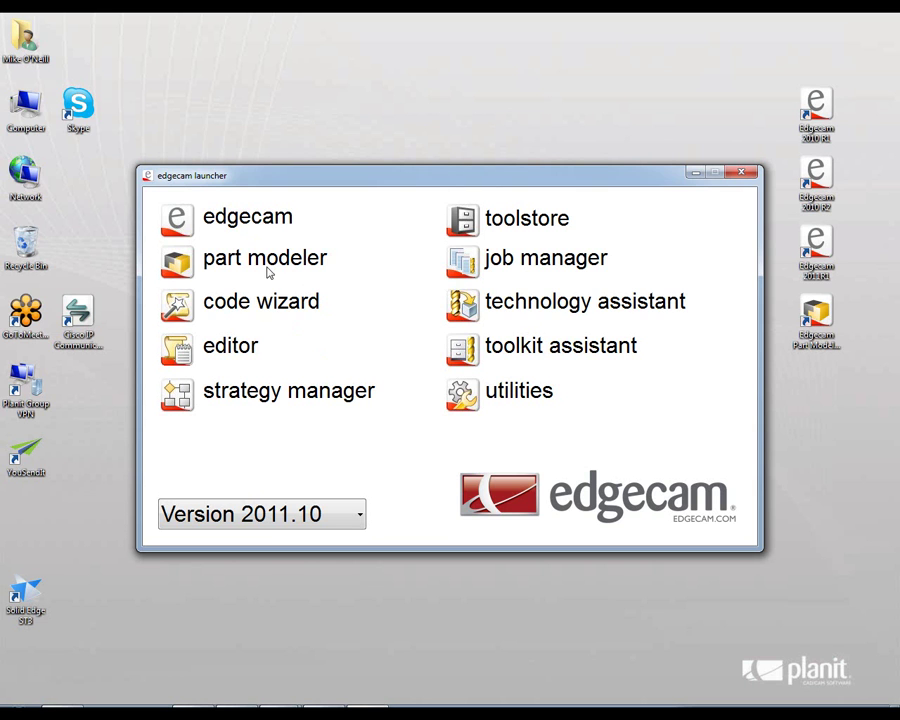
left_click(179, 217)
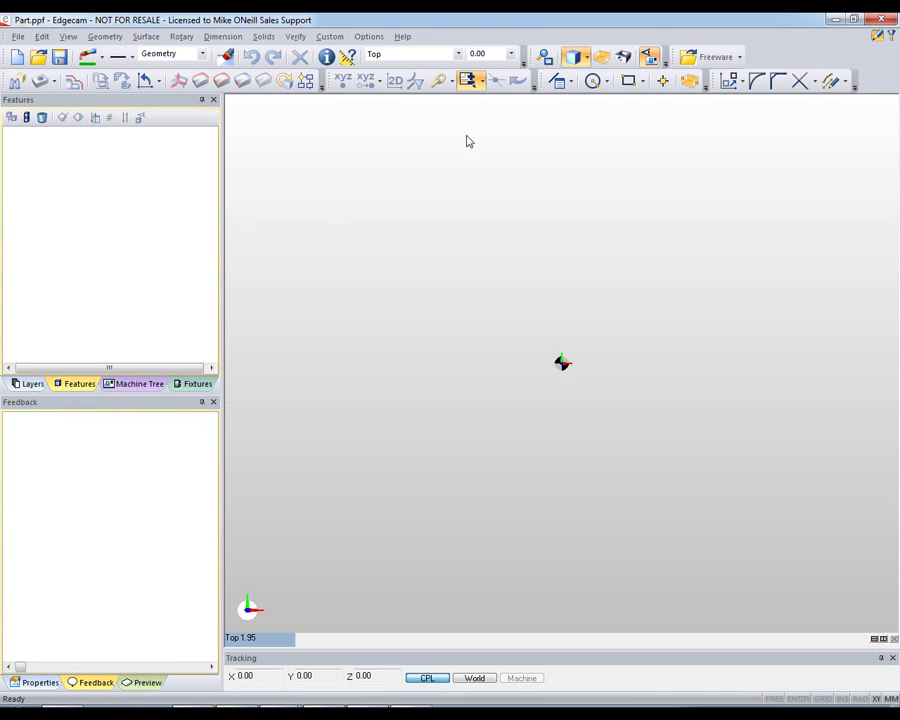
Browse the Freeware menu and try Custom > Run Command File, dismissing its prompt
right_click(792, 54)
mouse_move(830, 90)
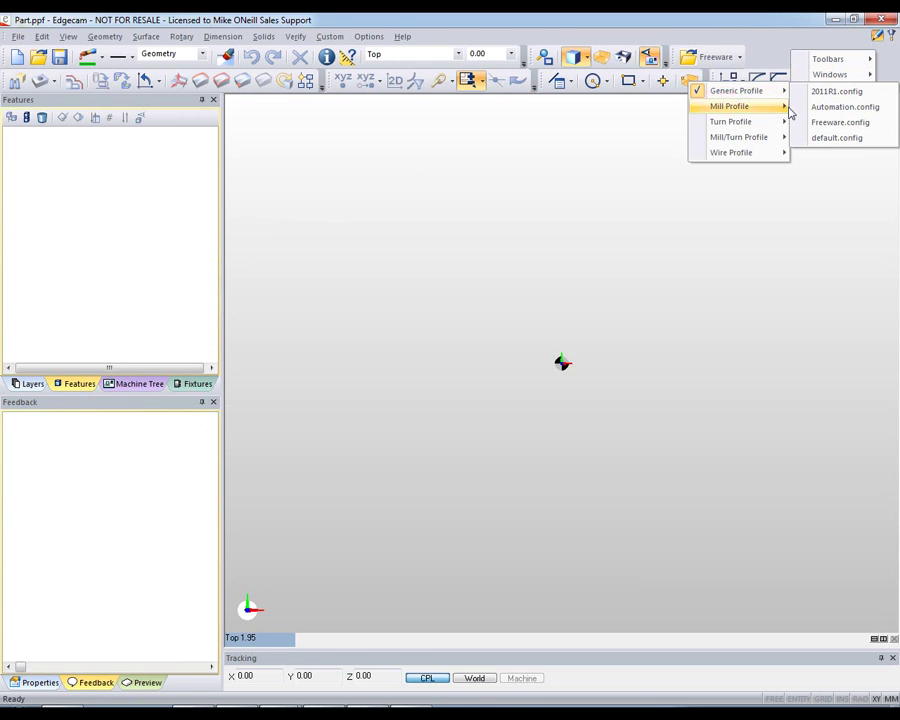
mouse_move(737, 91)
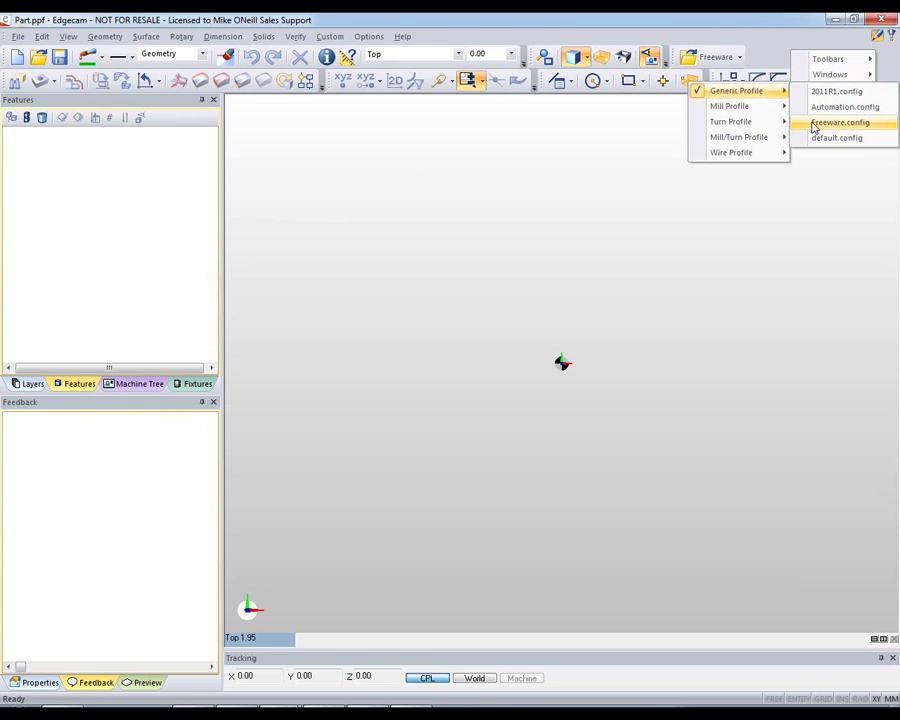
left_click(739, 60)
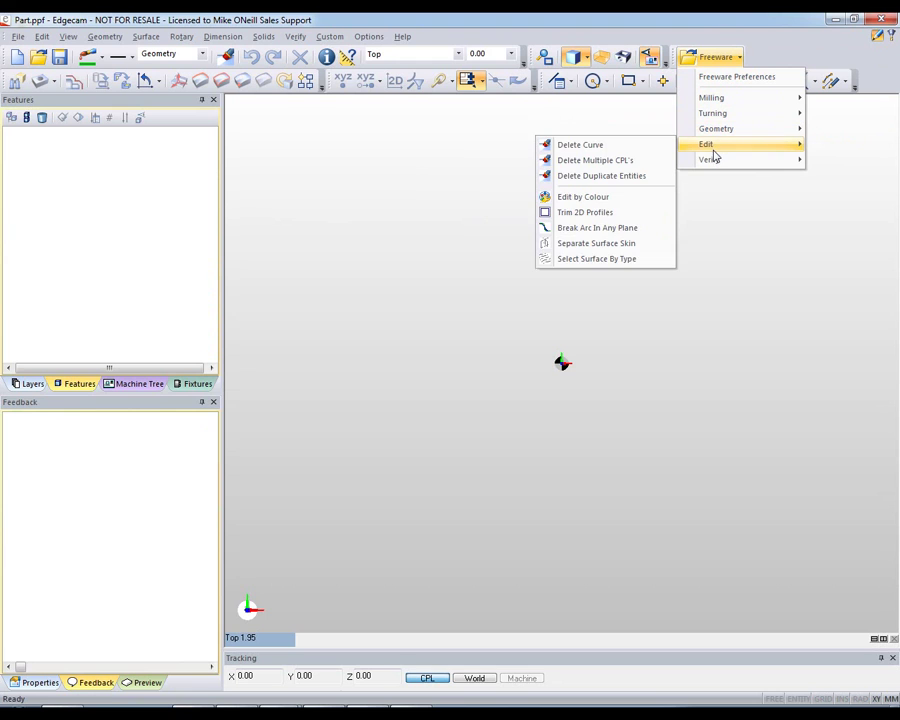
mouse_move(709, 160)
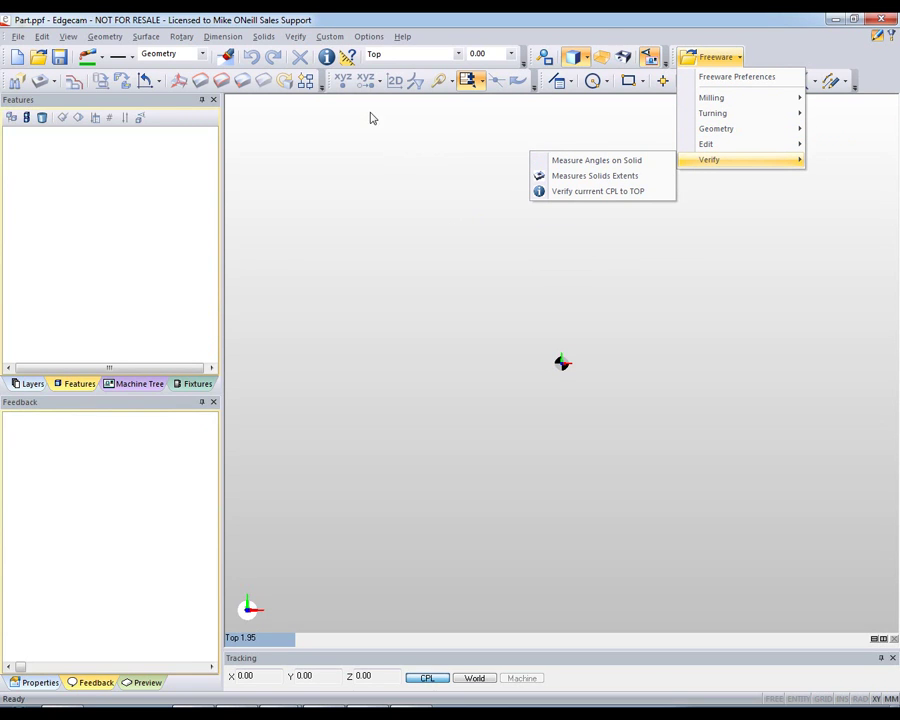
left_click(329, 37)
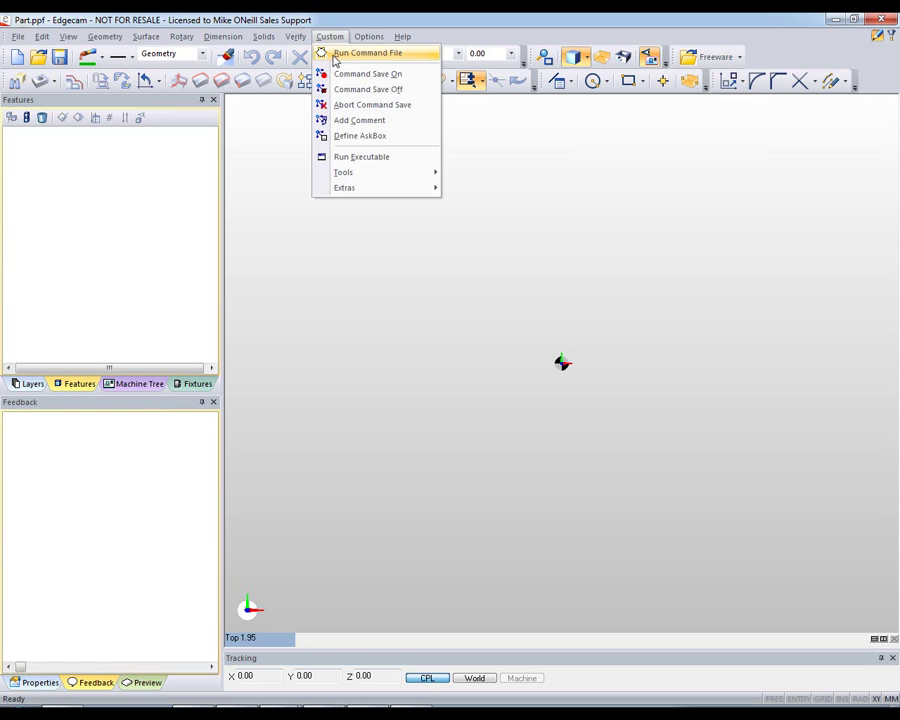
left_click(334, 56)
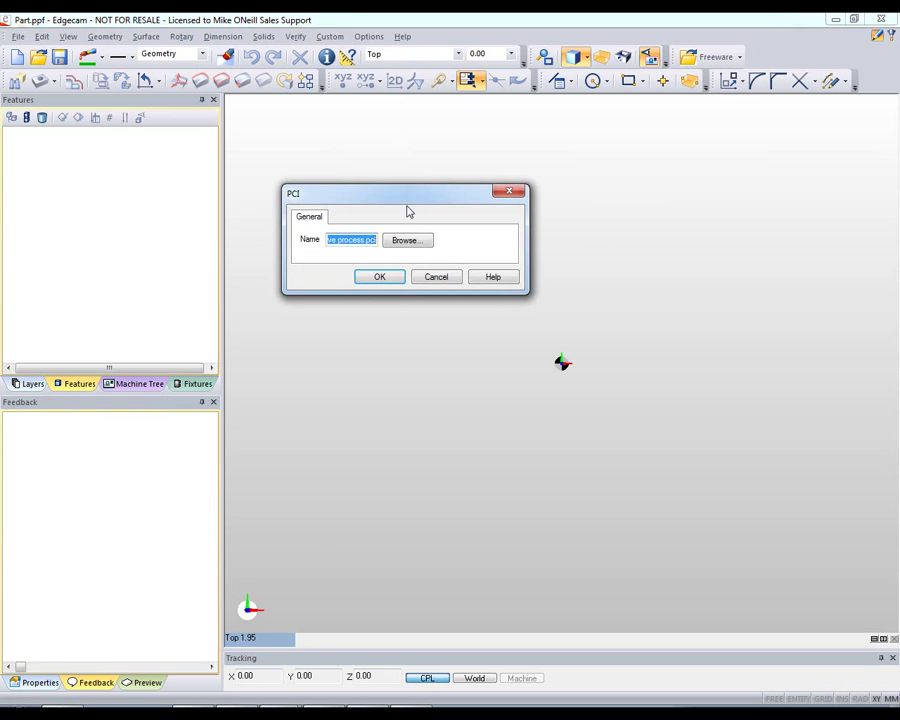
left_click(434, 278)
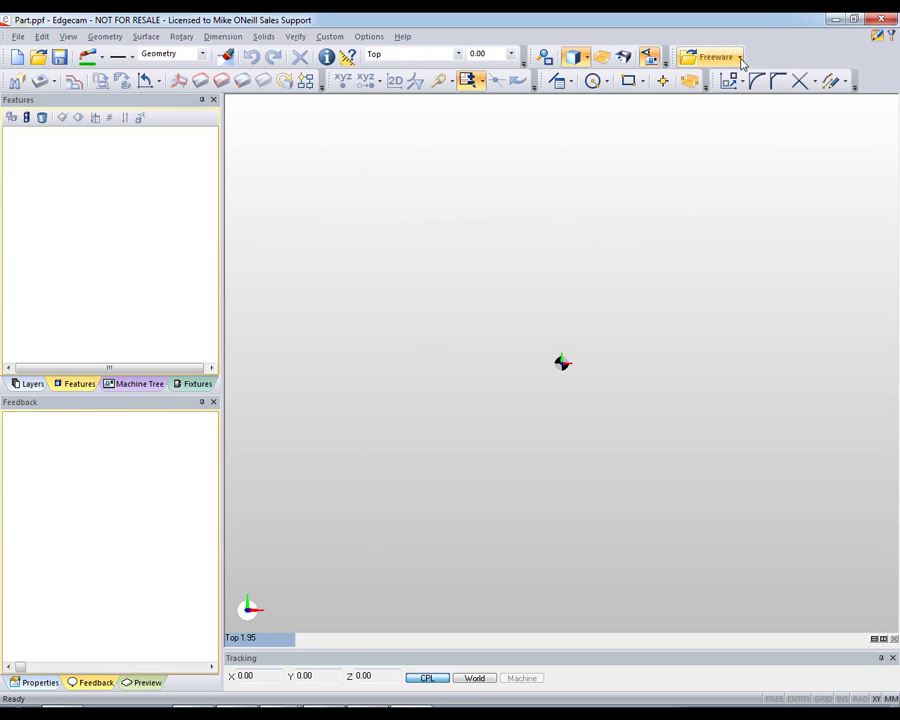
left_click(738, 60)
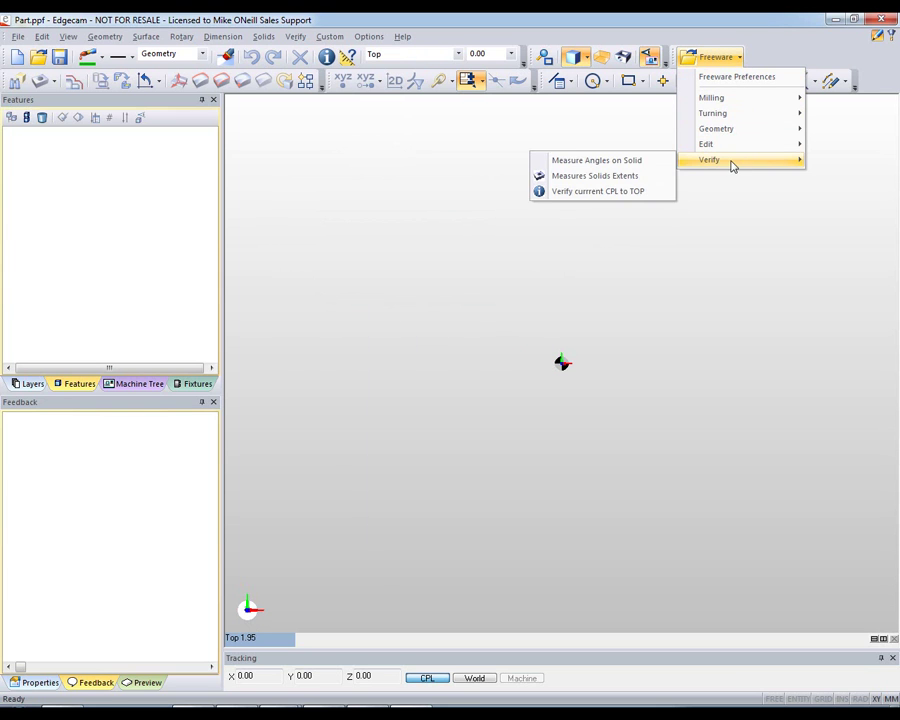
Inspect the PCD of Holes, Turn Ring Stock and Solid Vice entries in Customise > Tools
right_click(794, 56)
left_click(812, 112)
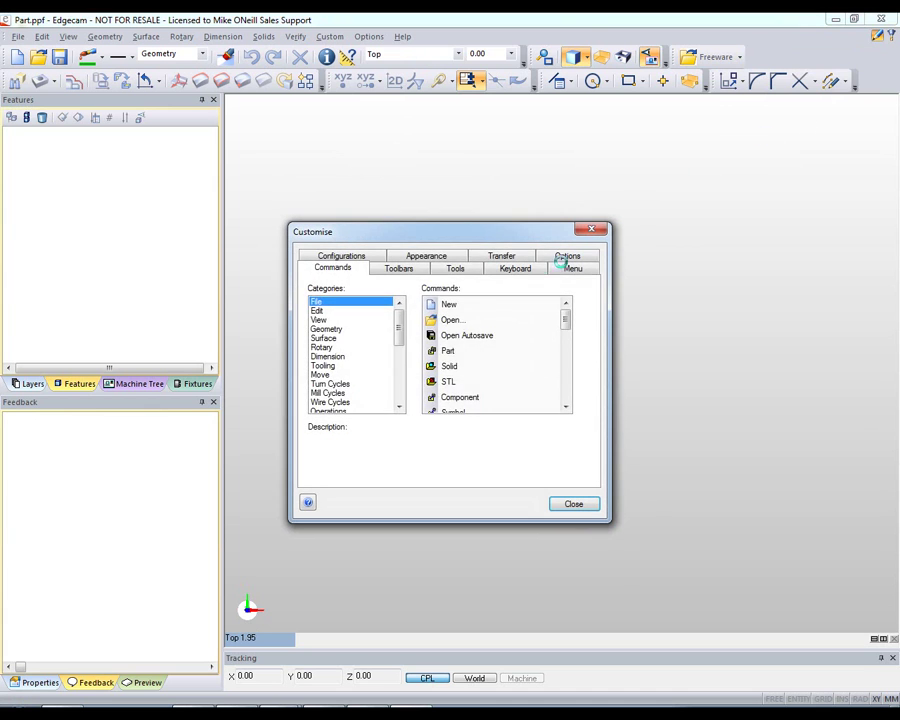
left_click(457, 270)
left_click(366, 321)
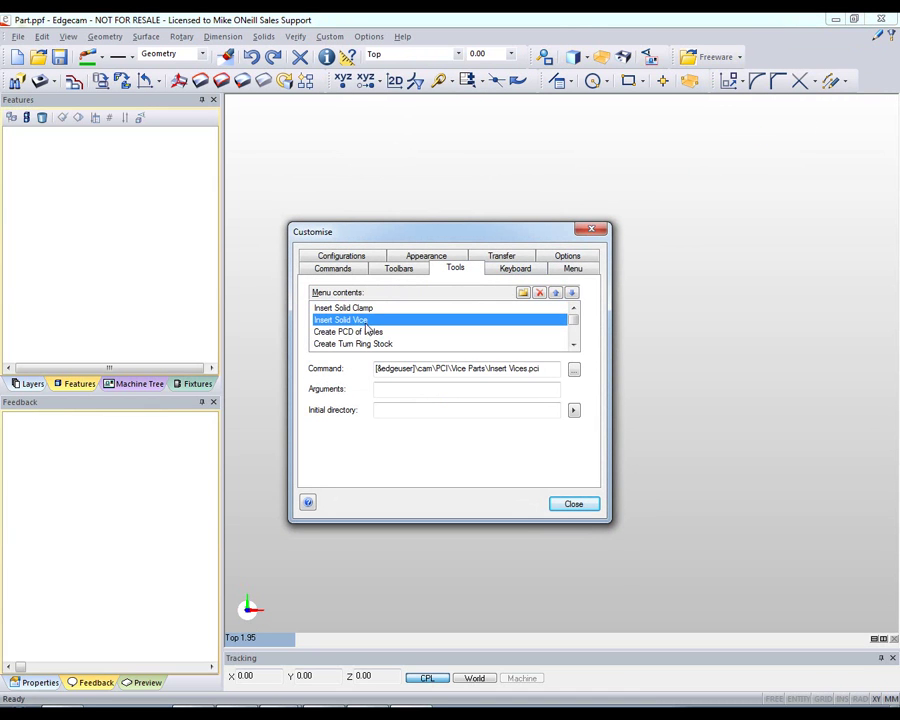
left_click(369, 344)
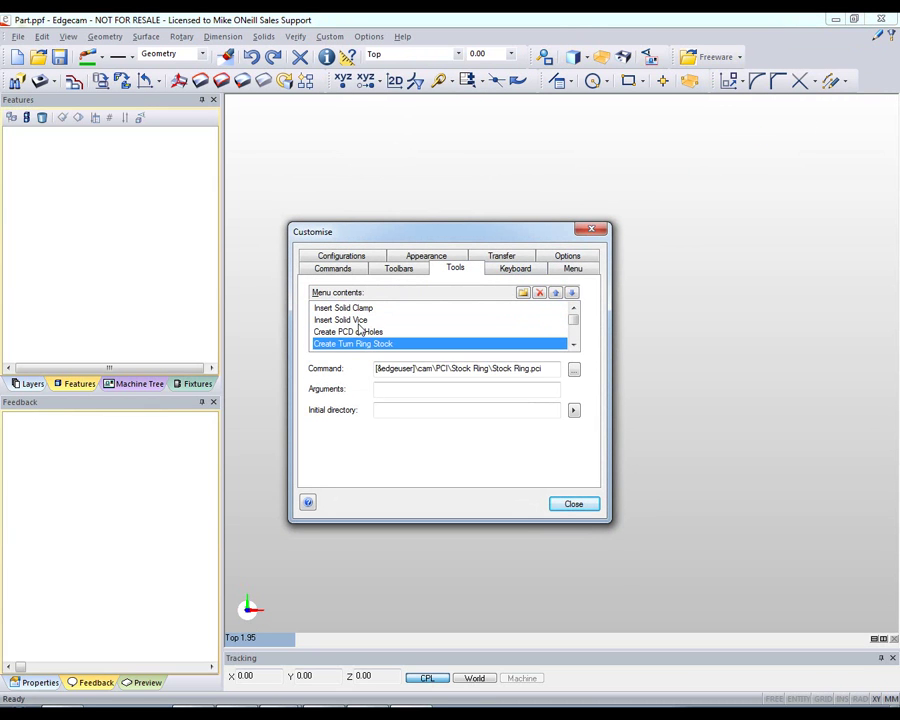
left_click(358, 320)
left_click(574, 504)
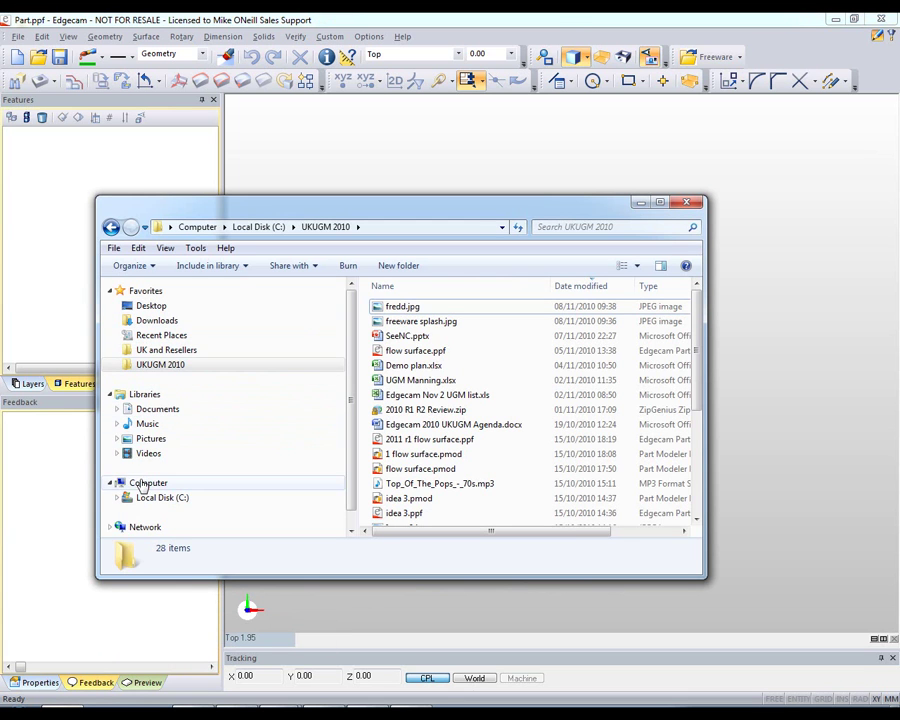
left_click(145, 409)
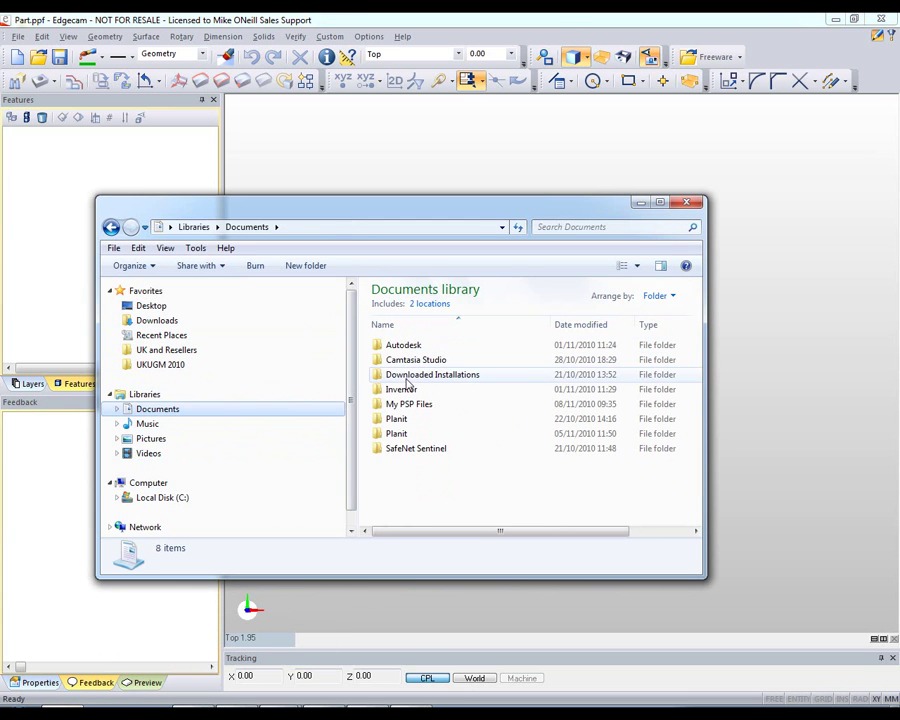
double_click(394, 419)
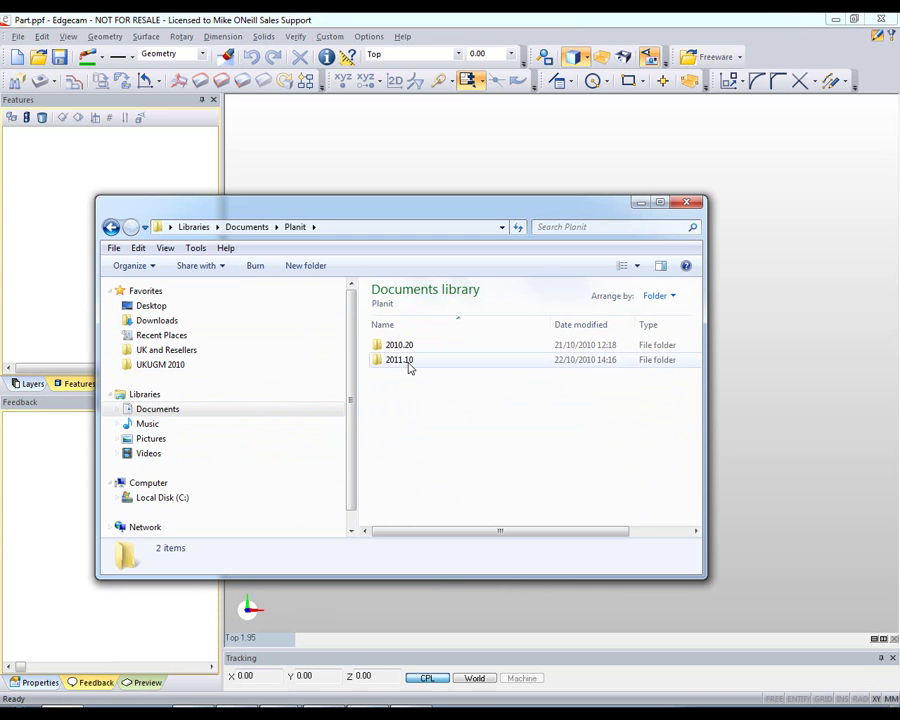
double_click(408, 363)
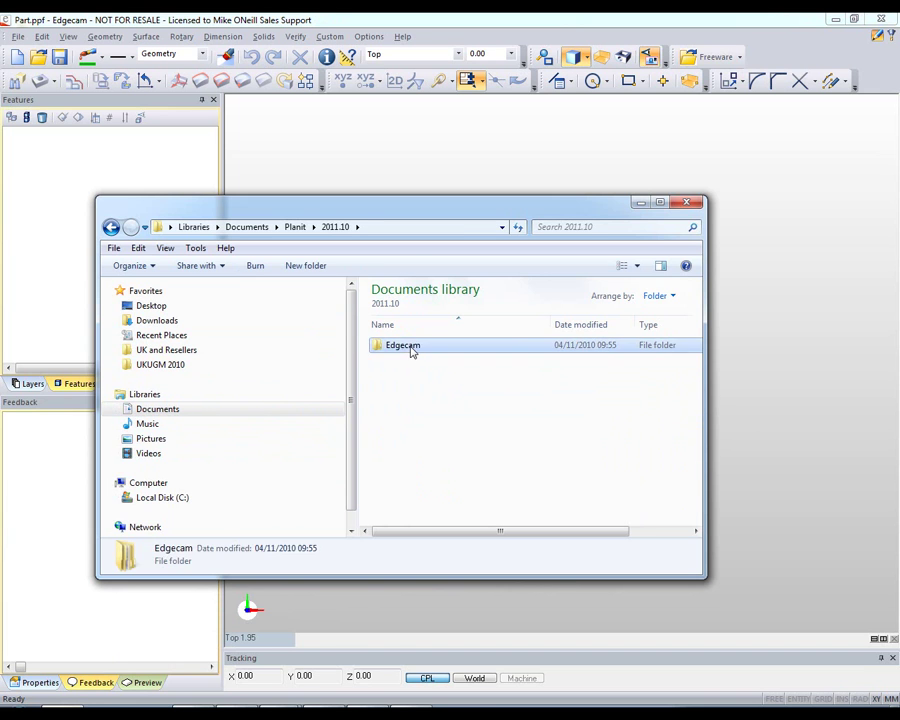
double_click(410, 347)
double_click(395, 361)
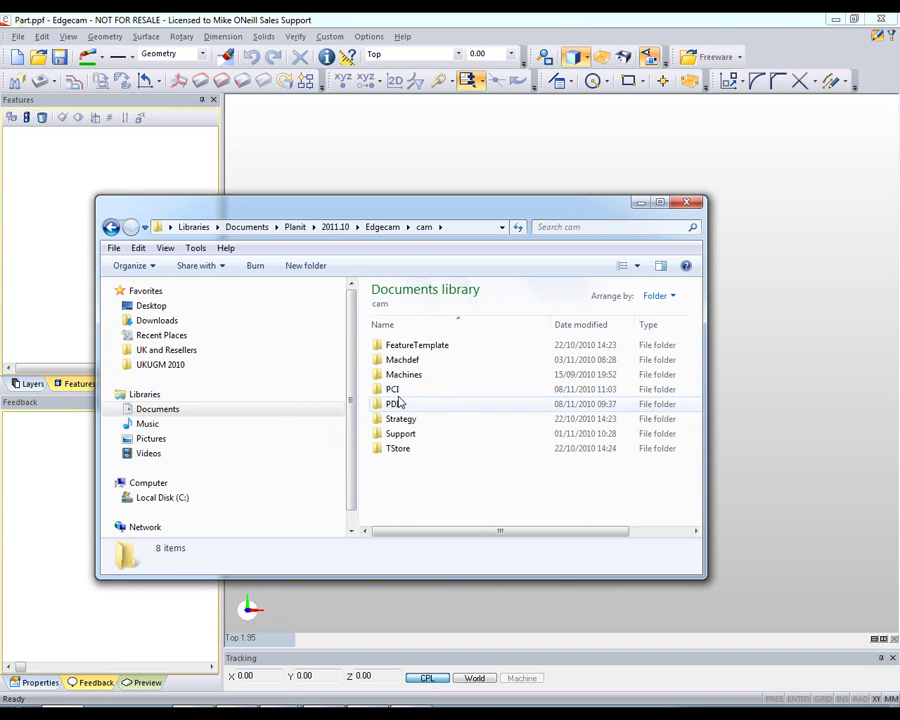
double_click(393, 389)
left_click(659, 202)
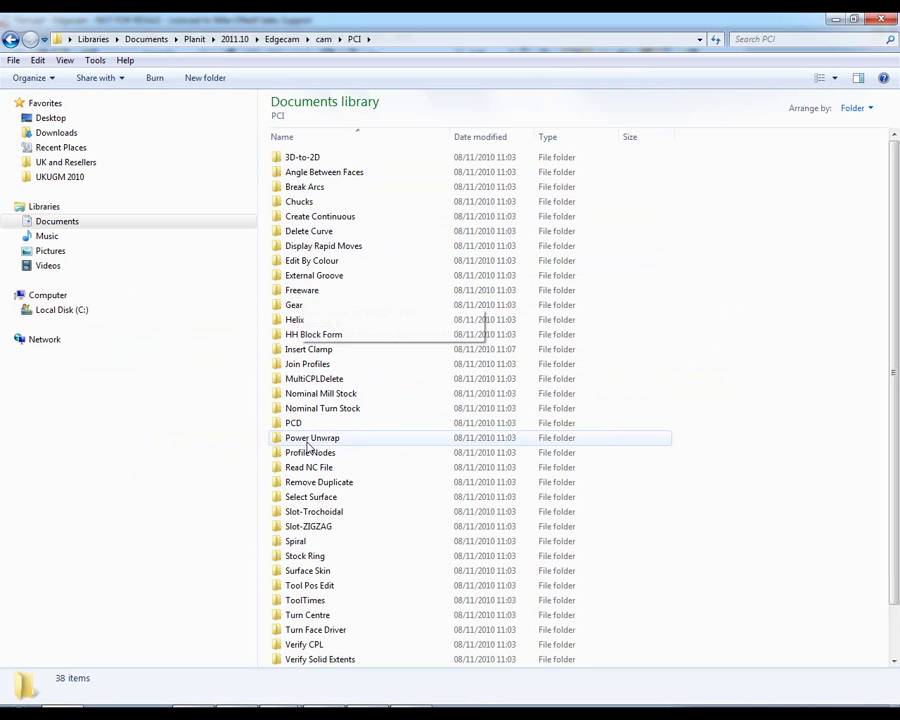
left_click(307, 191)
double_click(307, 193)
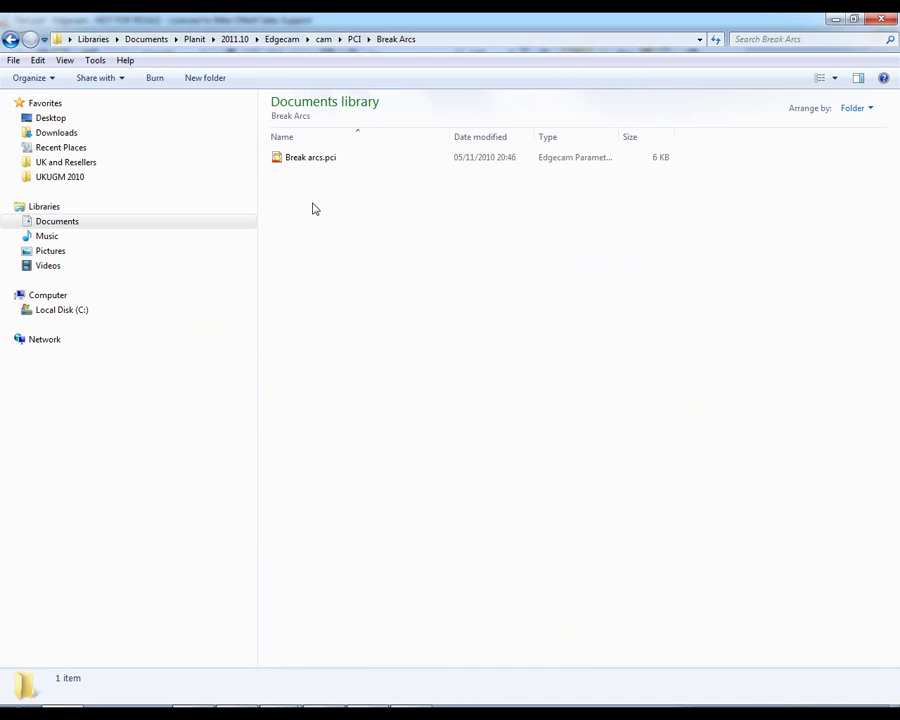
left_click(10, 39)
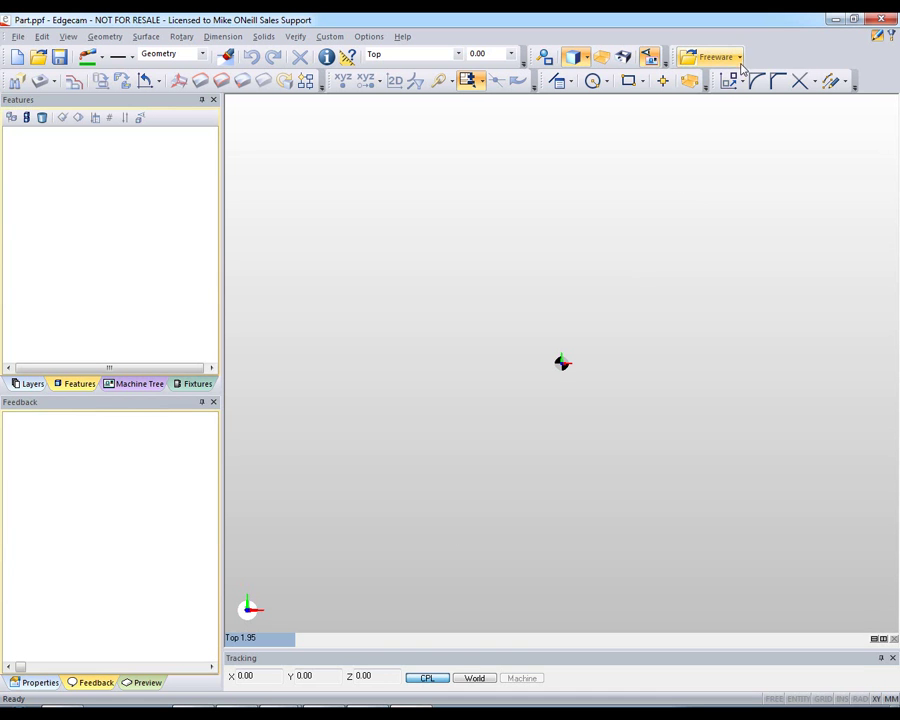
View the Freeware Preferences dialog and close it unchanged
left_click(740, 60)
left_click(740, 58)
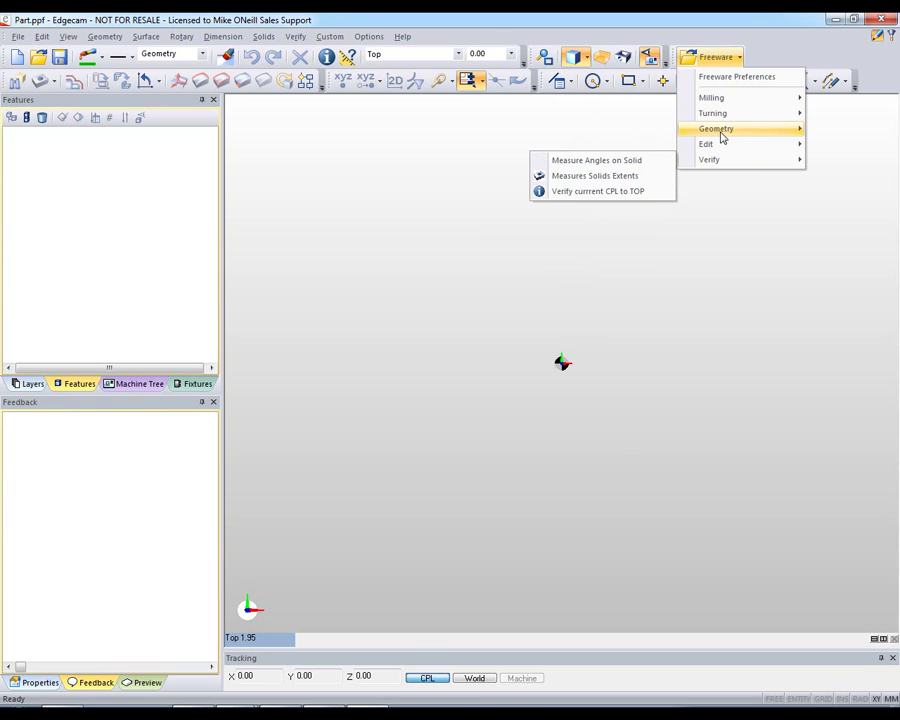
mouse_move(713, 97)
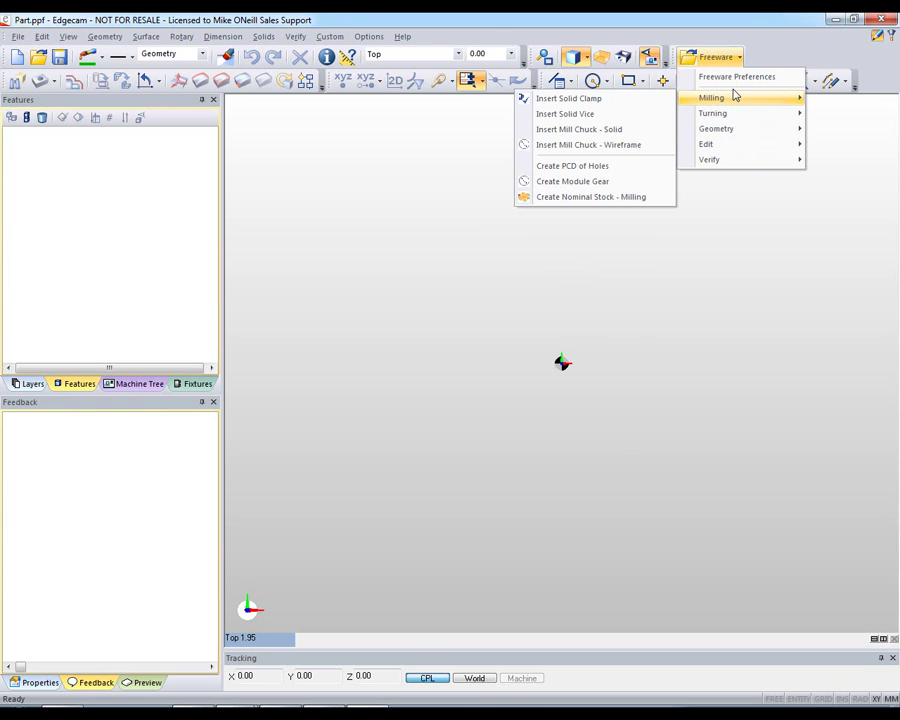
left_click(737, 78)
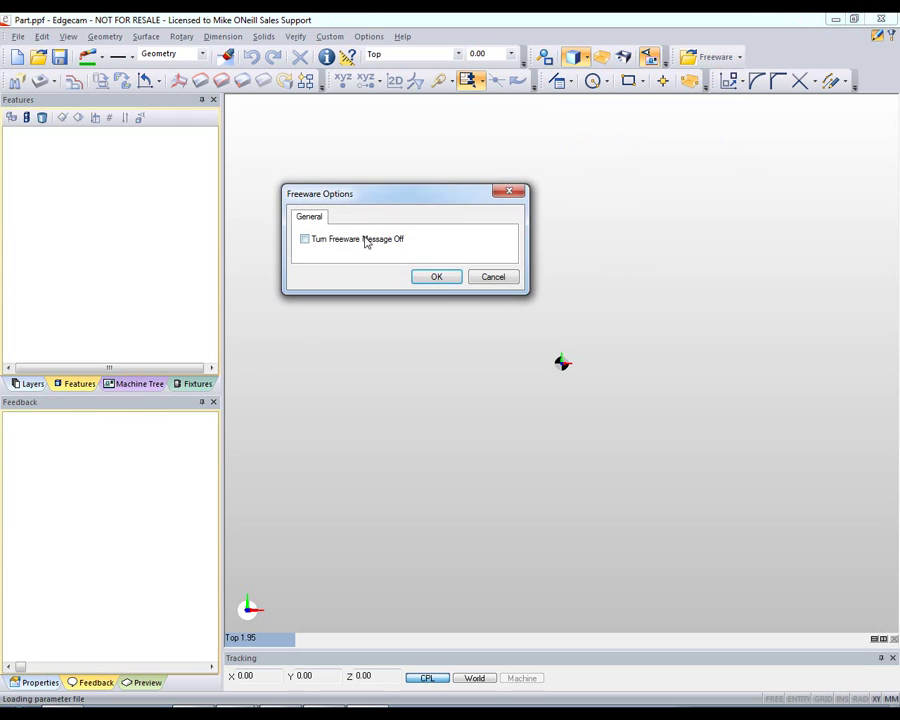
left_click(436, 280)
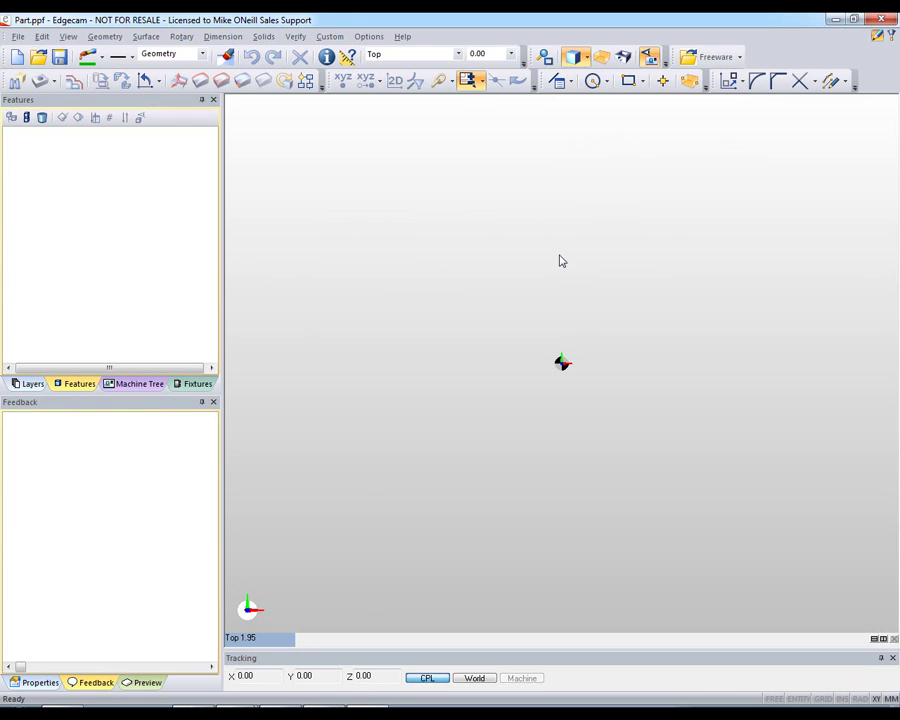
Create a PCD hole pattern with construction geometry and place its centre
left_click(741, 60)
mouse_move(712, 98)
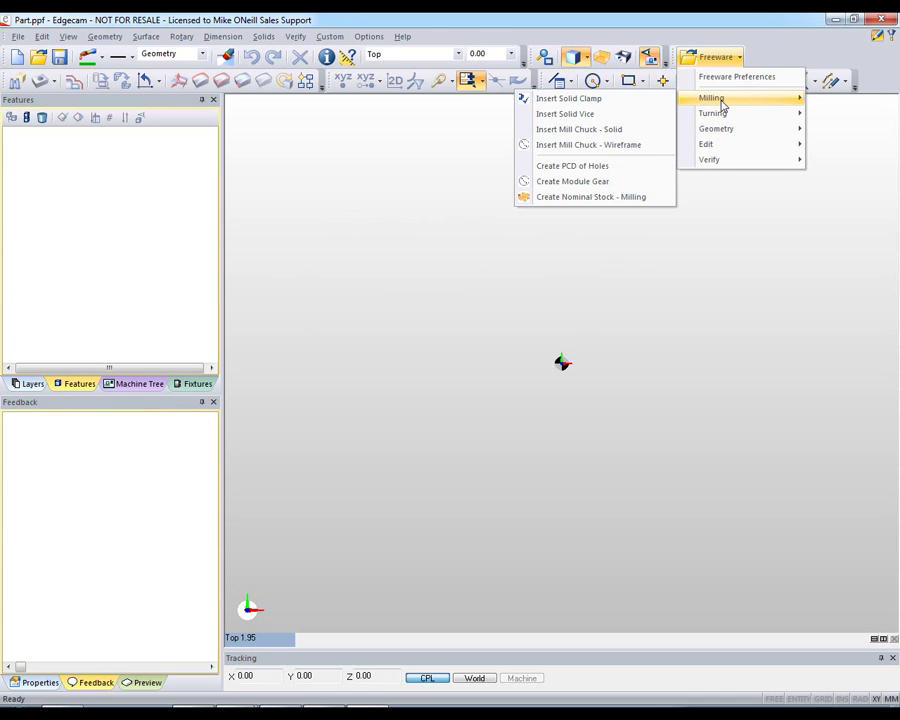
left_click(580, 167)
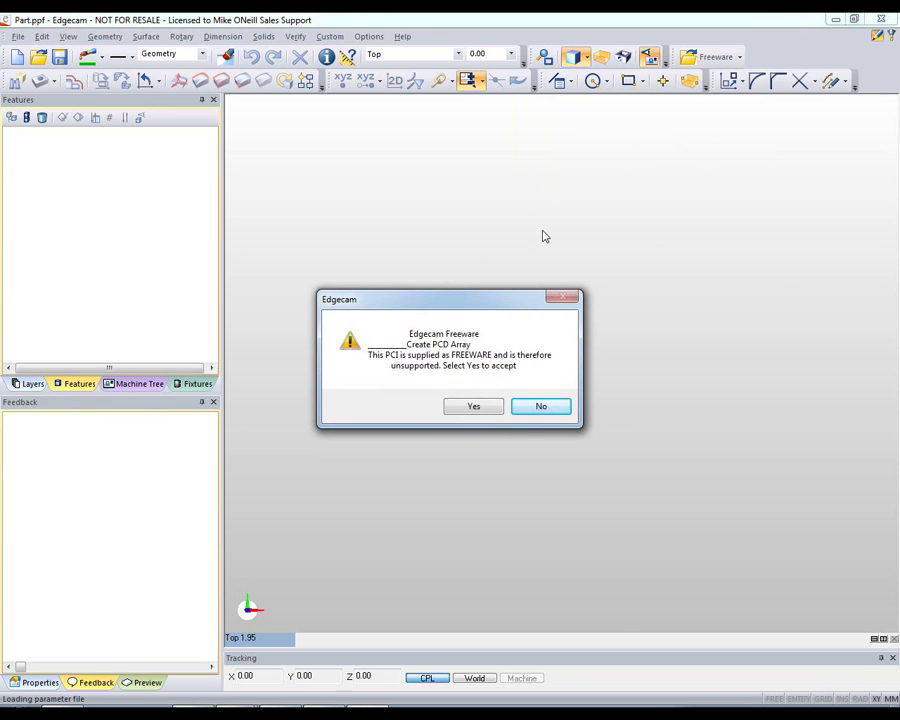
left_click(482, 408)
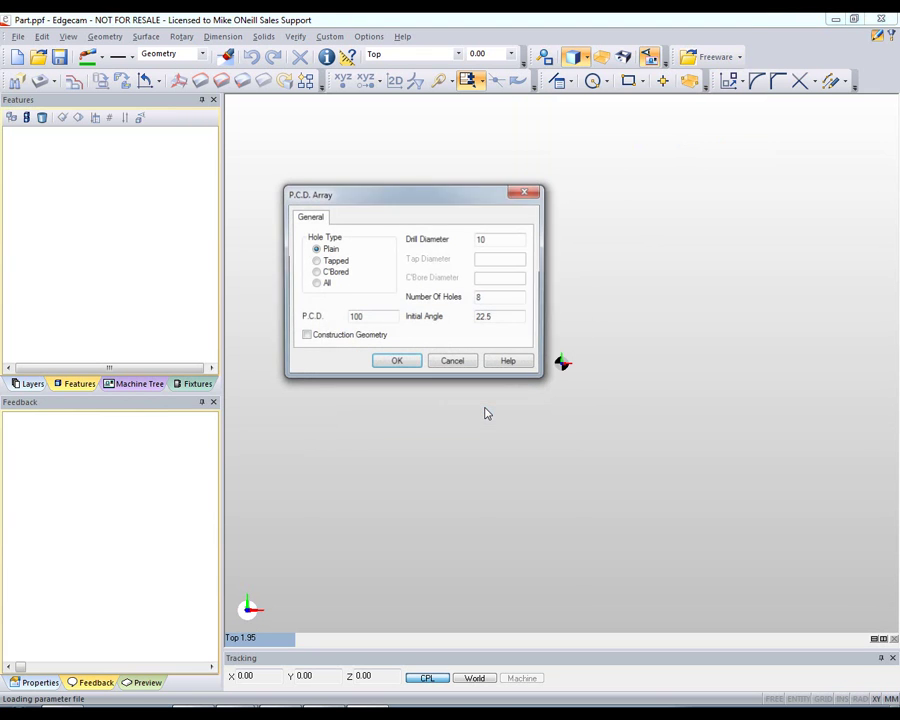
left_click(361, 337)
left_click(396, 362)
left_click(526, 327)
scroll(700, 190, "down", 2)
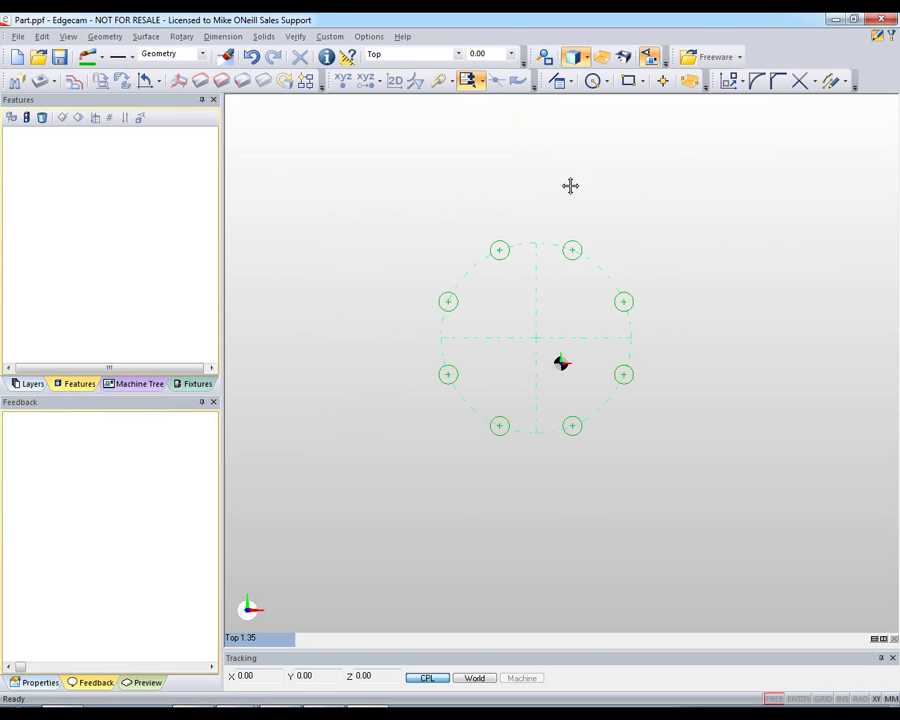
Turn the freeware message off in Freeware Preferences
left_click(725, 57)
left_click(737, 79)
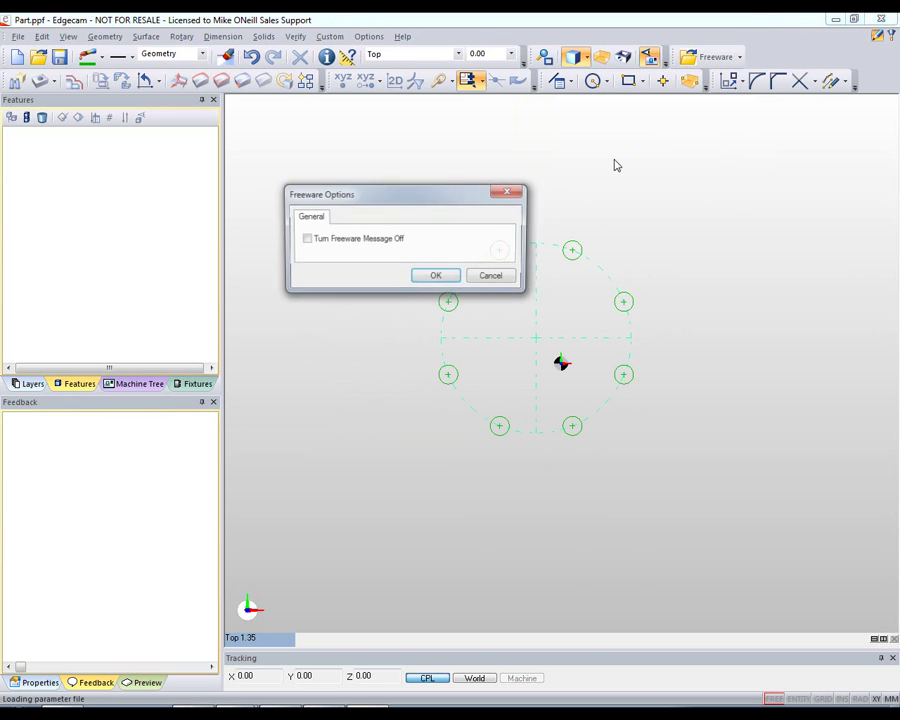
left_click(357, 245)
left_click(435, 277)
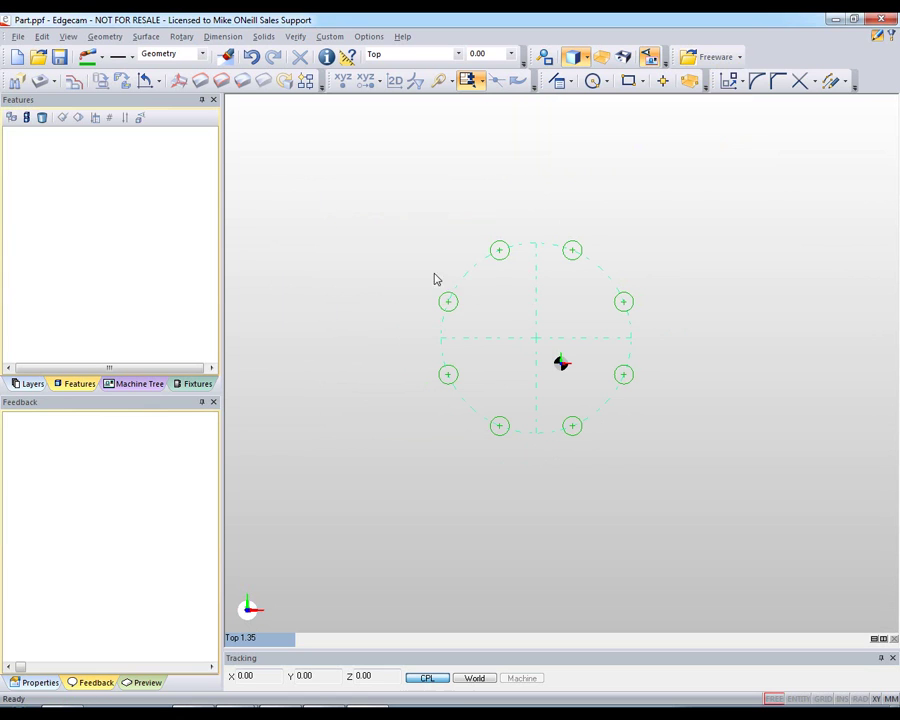
Place a second ring of eight 10 mm holes on a 100 PCD at upper right
left_click(739, 58)
mouse_move(740, 98)
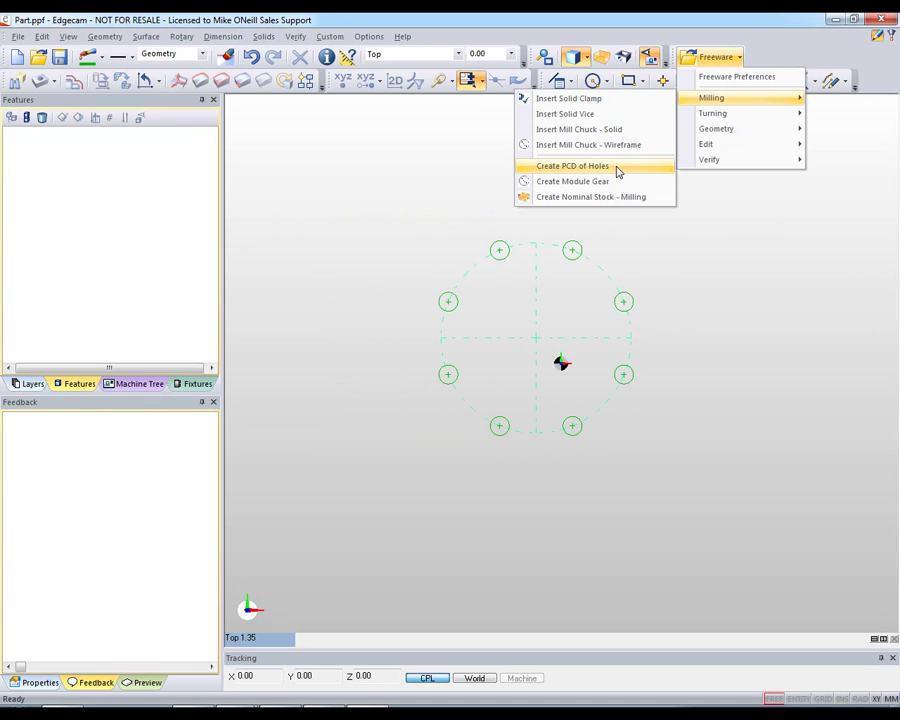
left_click(617, 170)
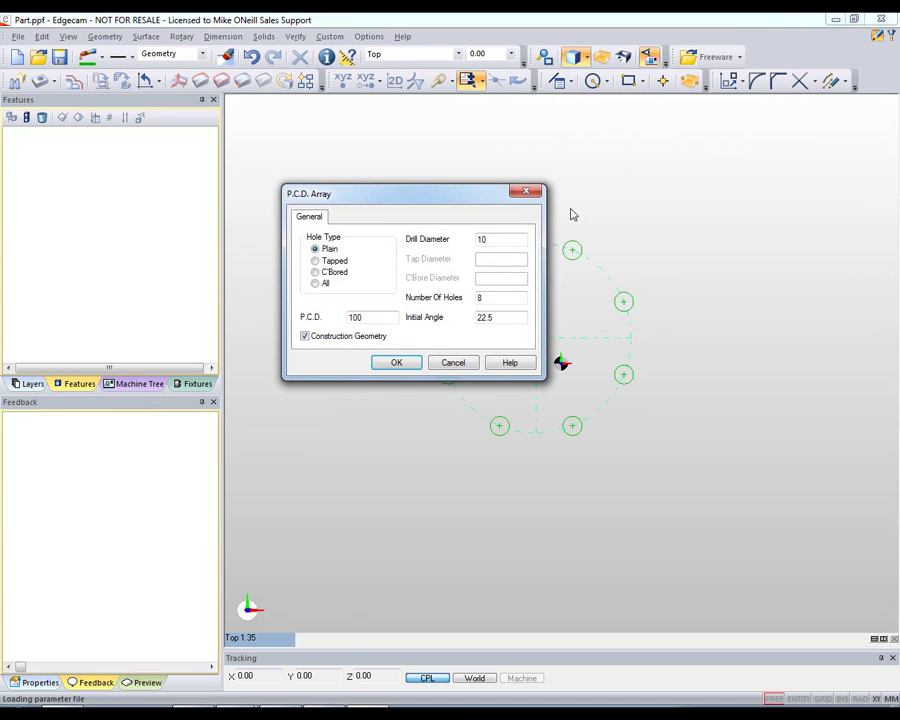
left_click(396, 362)
left_click(741, 233)
middle_click_drag(495, 225, 448, 236)
middle_click_drag(474, 176, 427, 157)
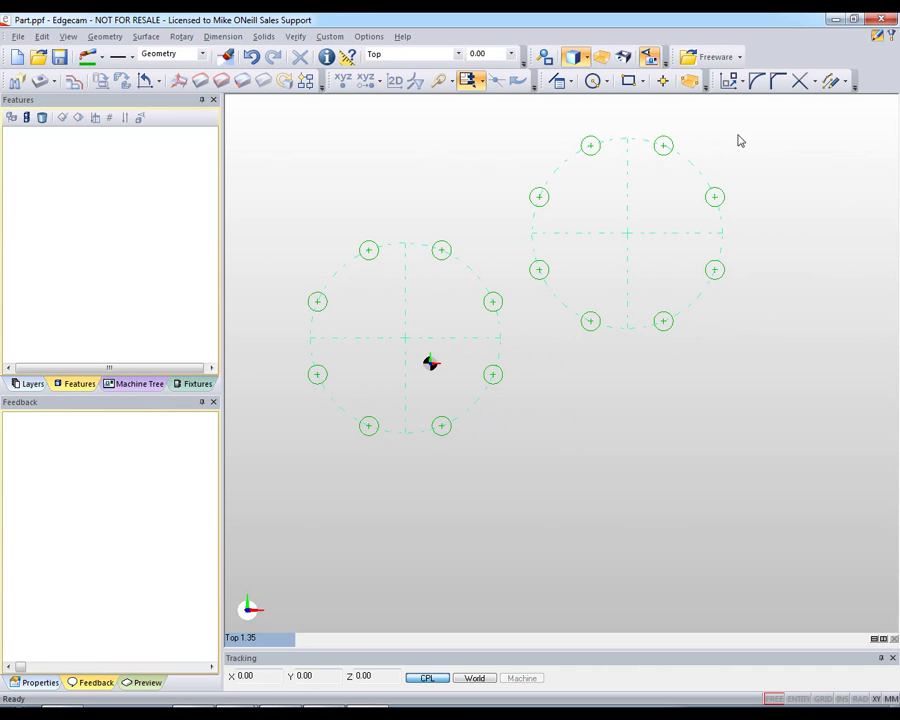
Insert two 4-inch strap clamps over the hole circles at 90° and 270° orientation
left_click(738, 58)
mouse_move(740, 98)
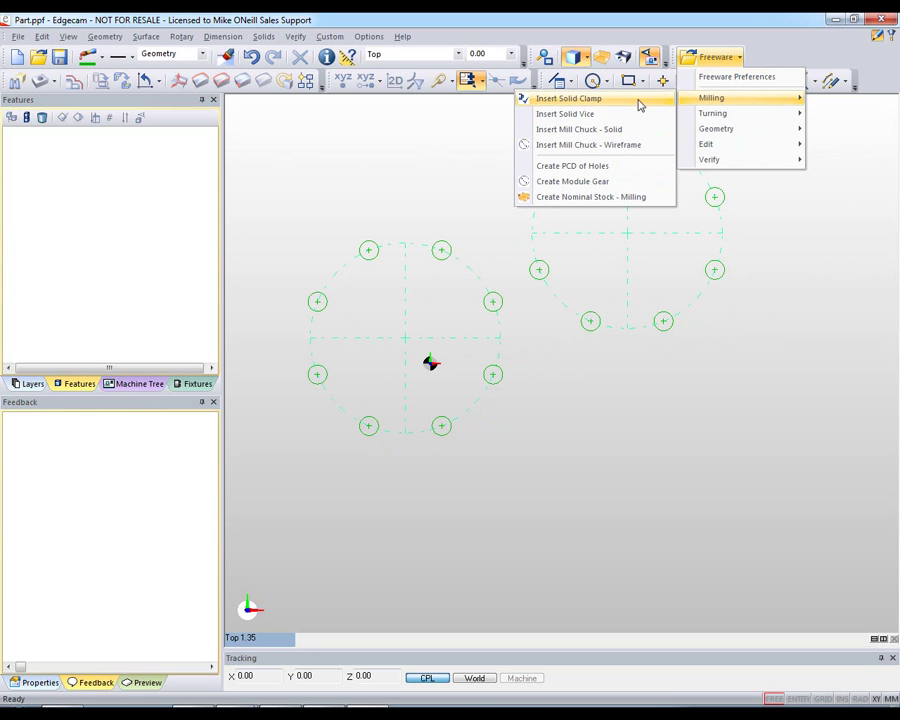
left_click(640, 104)
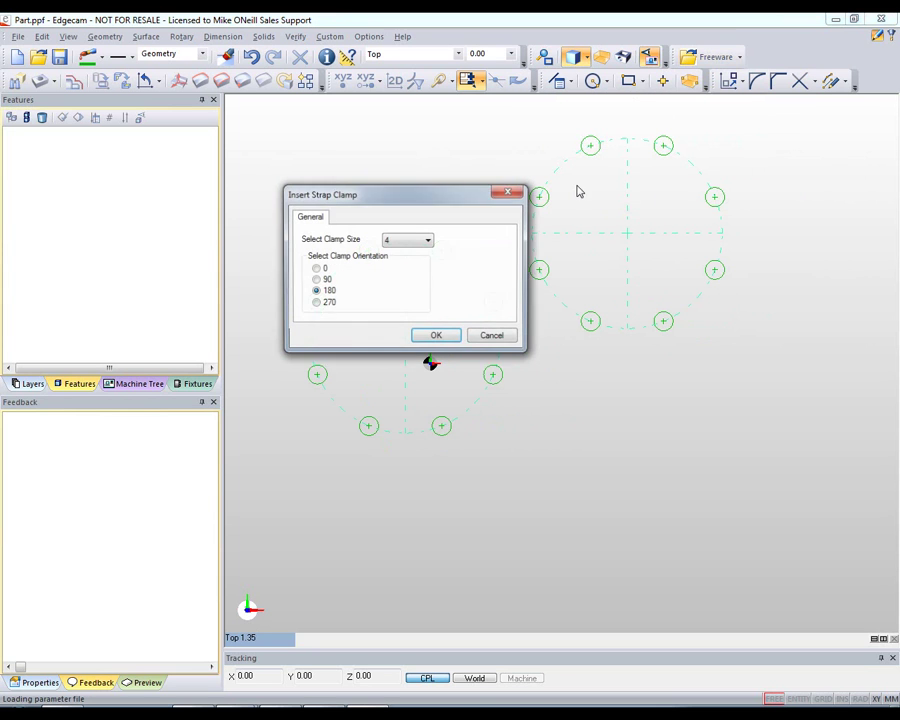
left_click(316, 281)
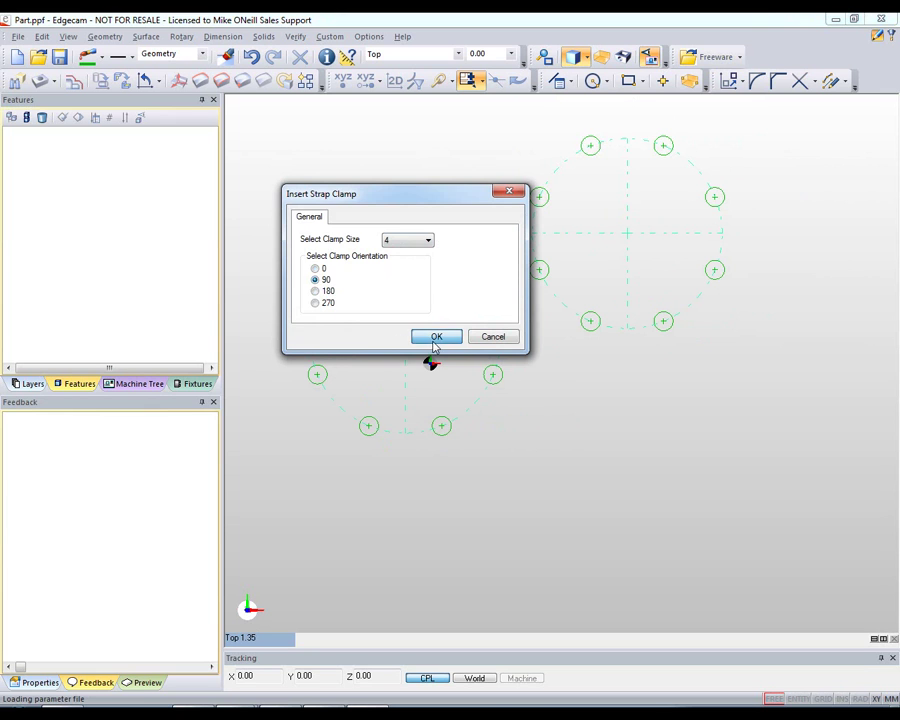
left_click(432, 337)
left_click(405, 433)
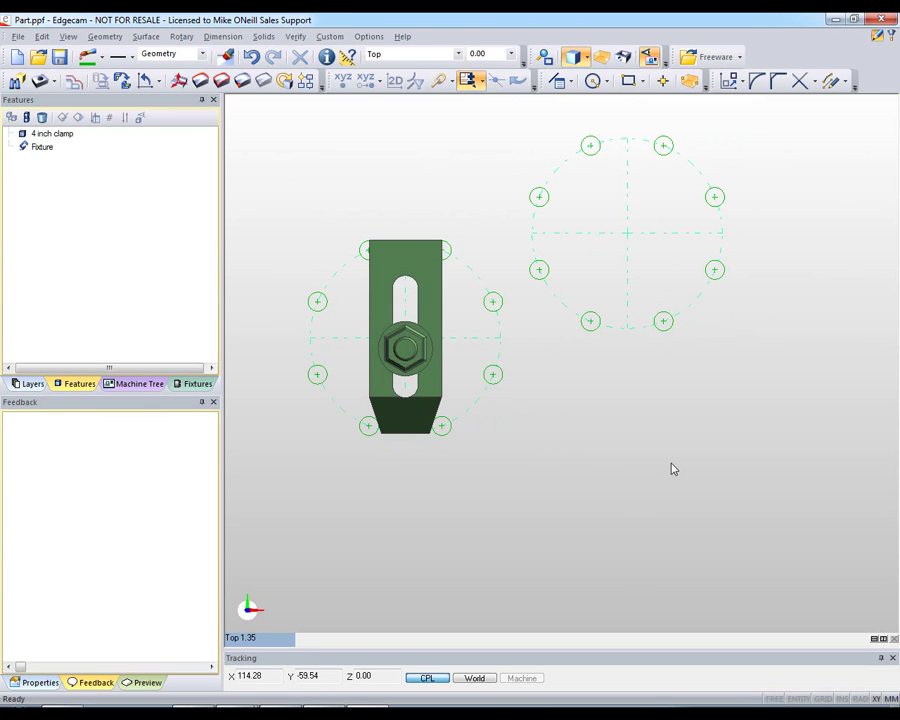
left_click(716, 57)
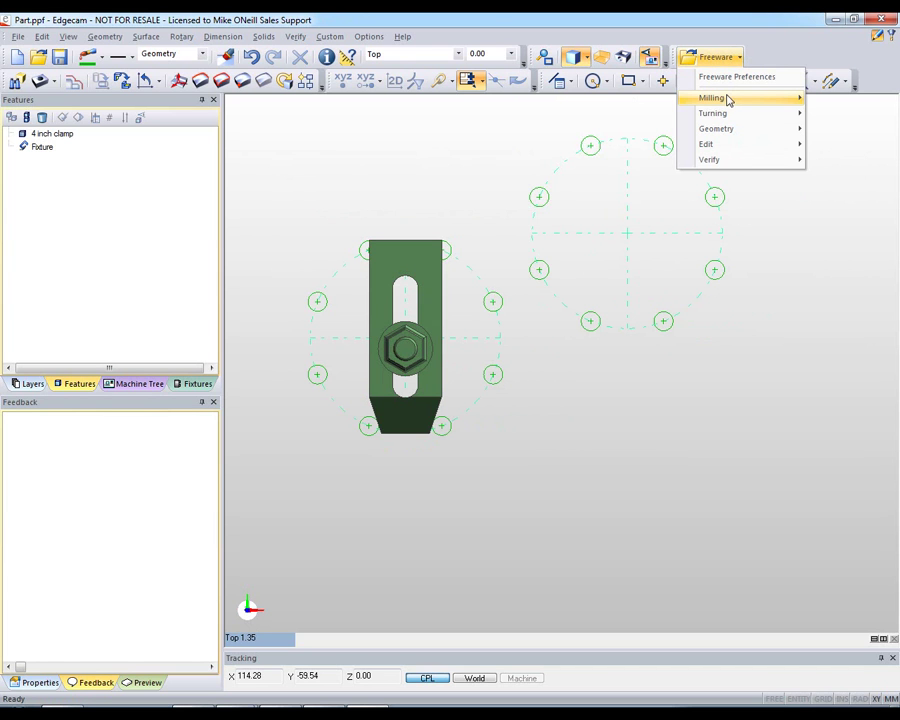
mouse_move(712, 98)
left_click(631, 100)
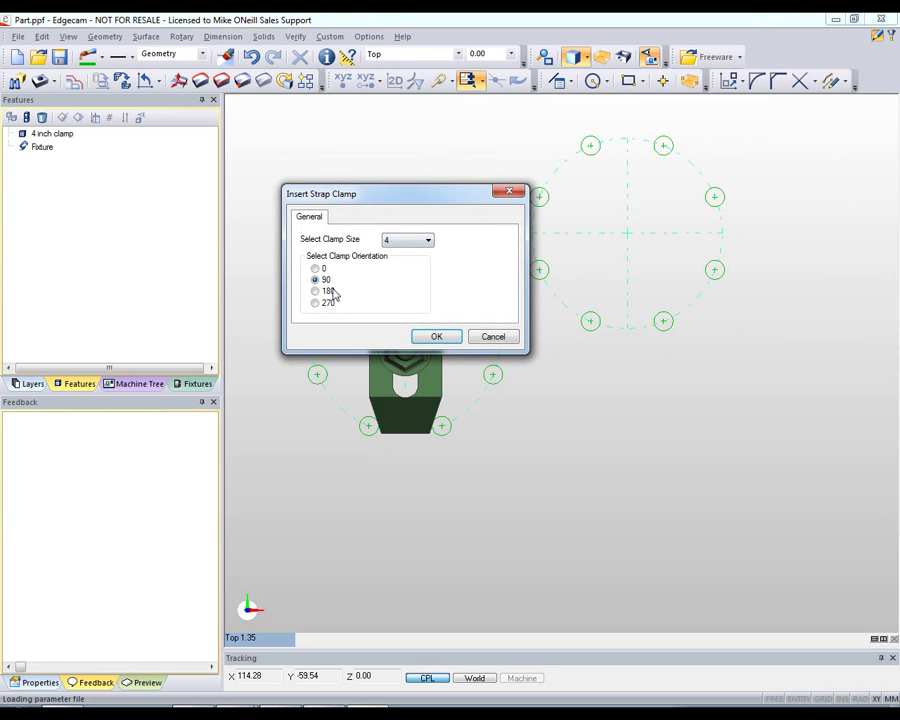
left_click(326, 303)
left_click(437, 337)
left_click(628, 328)
Inspect both clamp Fixture entries in 3-D, then discard the part for a new one
middle_click_drag(549, 396, 481, 261)
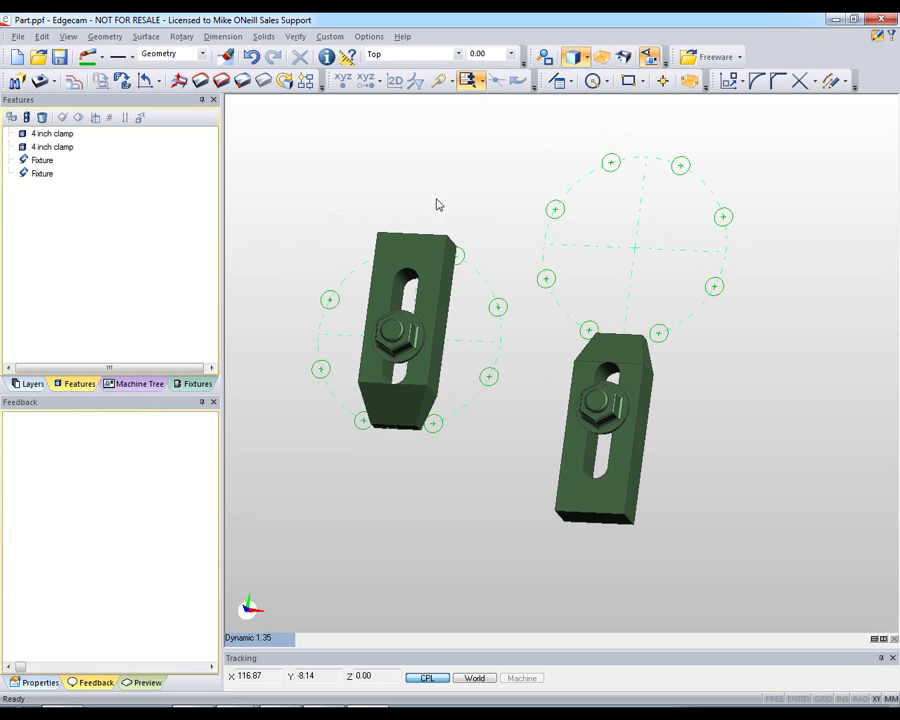
left_click(44, 161)
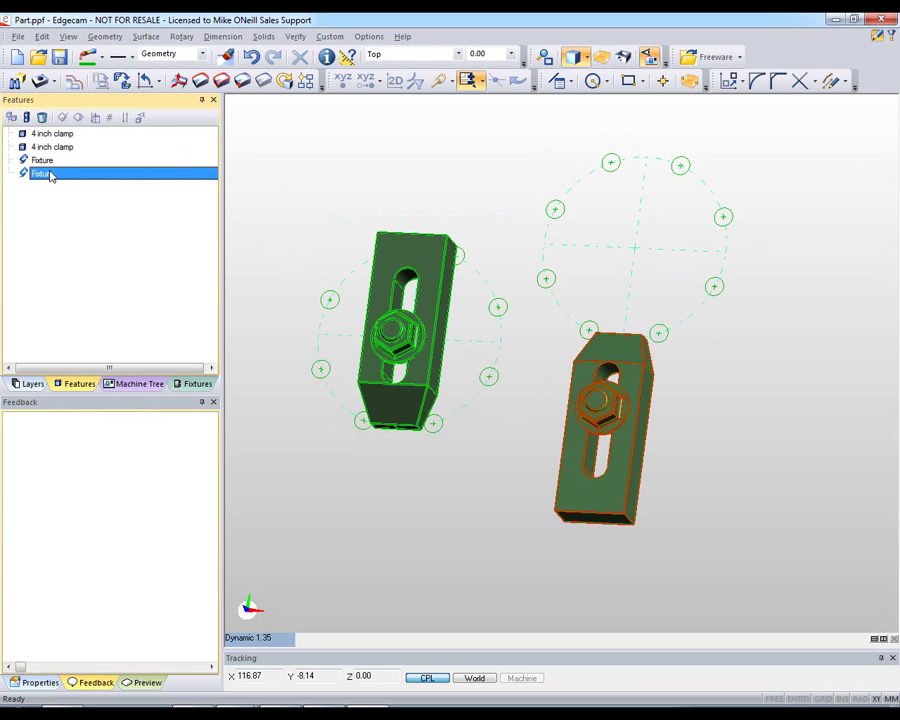
left_click(48, 161)
left_click(52, 173)
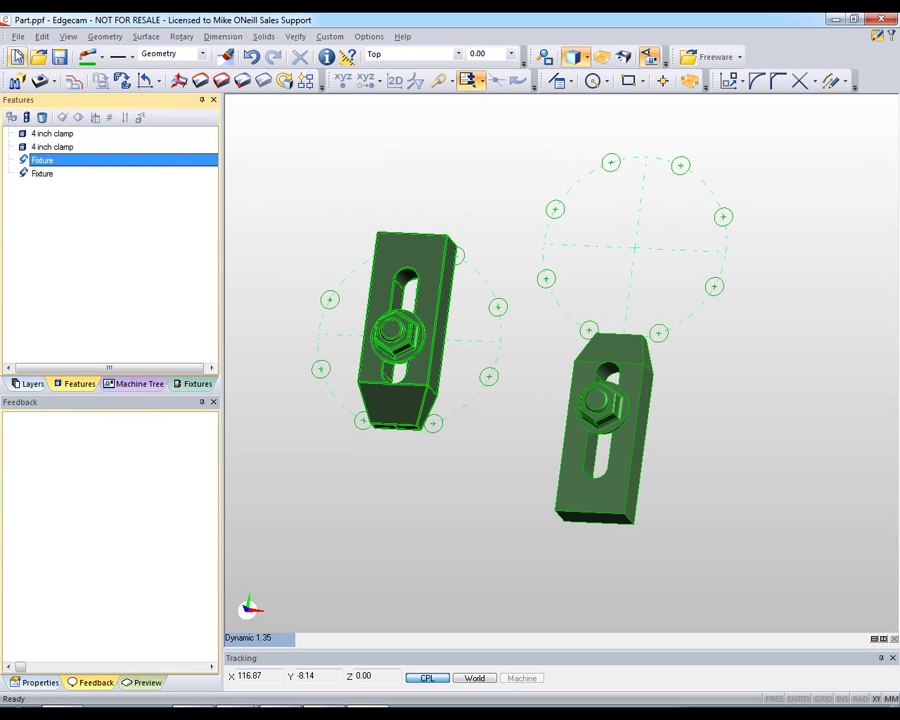
left_click(17, 56)
left_click(460, 393)
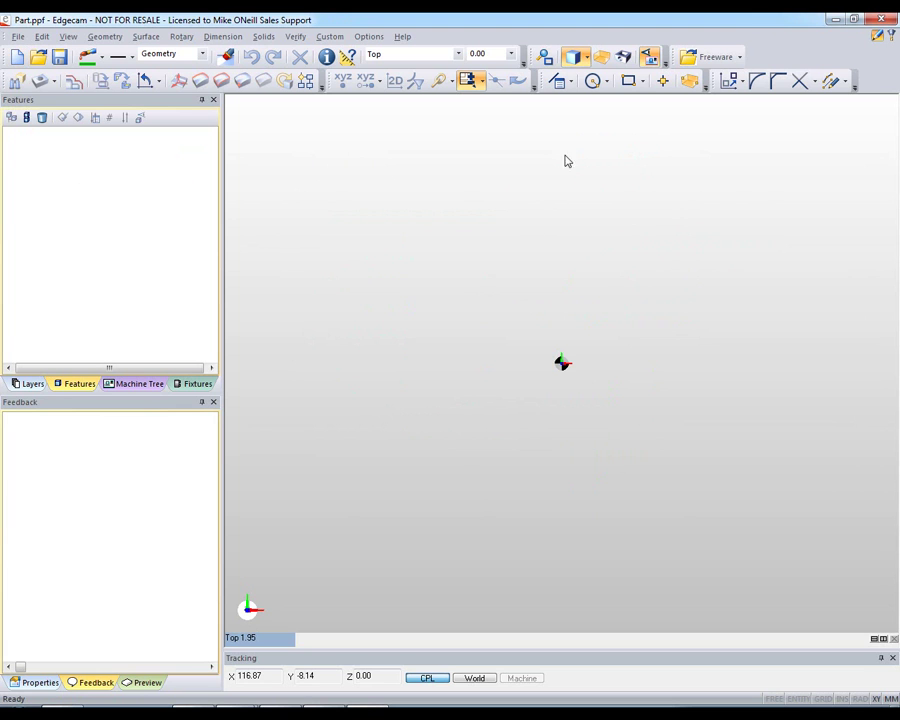
Draw and place a 100 × 100 × 20 rectangular block
left_click(628, 82)
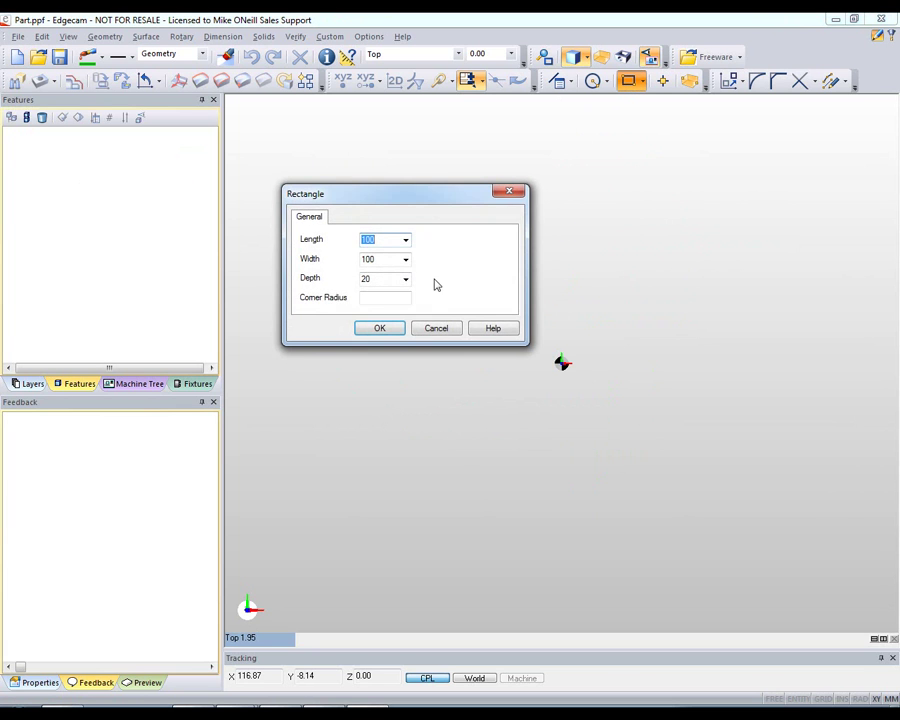
left_click(390, 334)
left_click(538, 330)
mouse_move(568, 432)
middle_mouse_down()
mouse_move(478, 316)
mouse_move(584, 268)
middle_mouse_up()
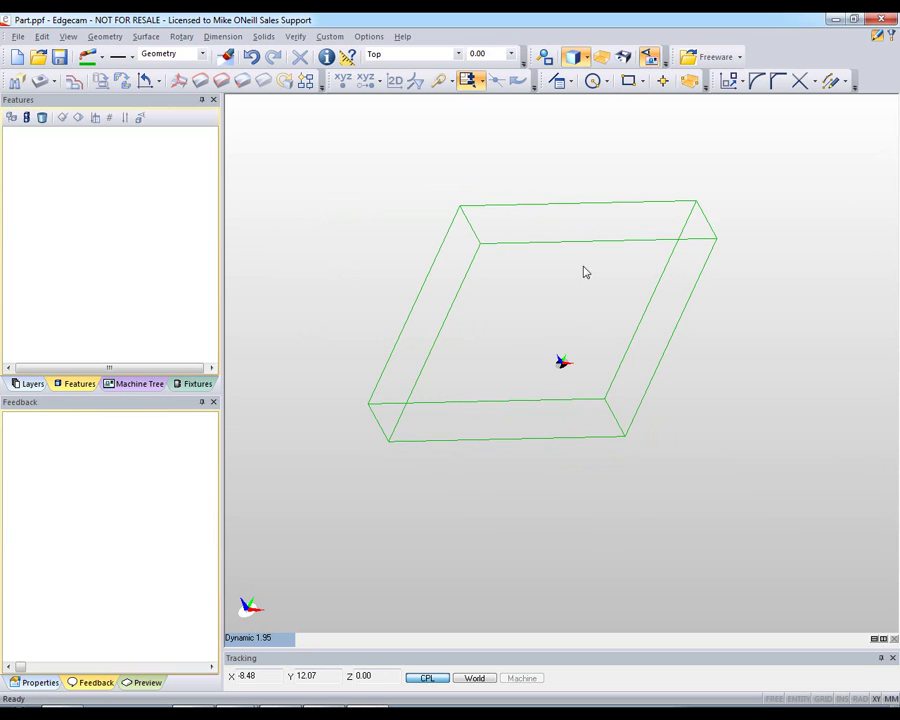
Insert a small multi-vice along X gripping the block's right and left edges
left_click(741, 57)
mouse_move(712, 98)
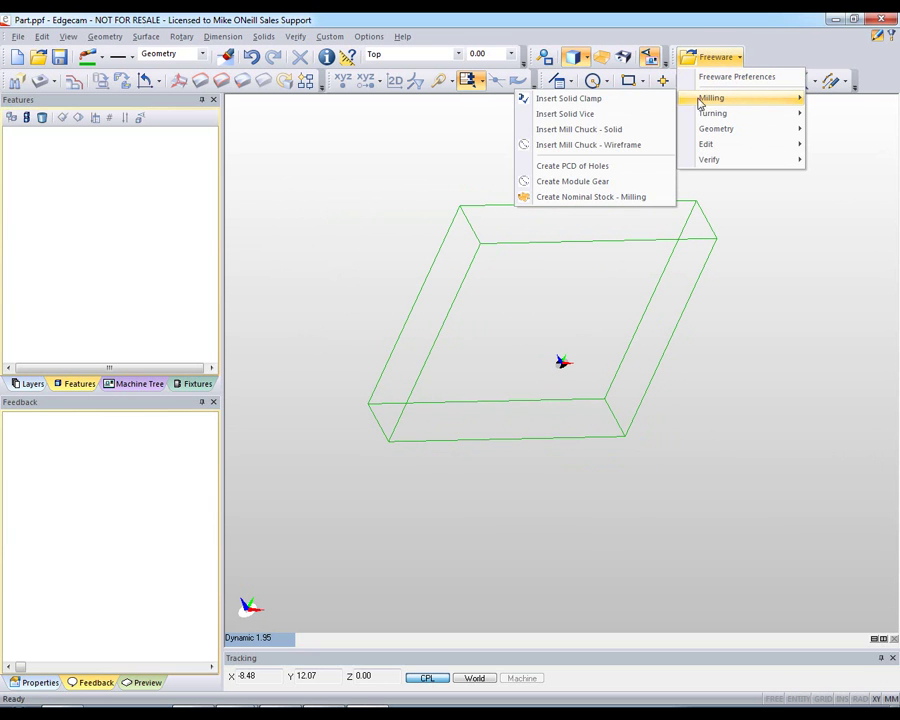
left_click(638, 117)
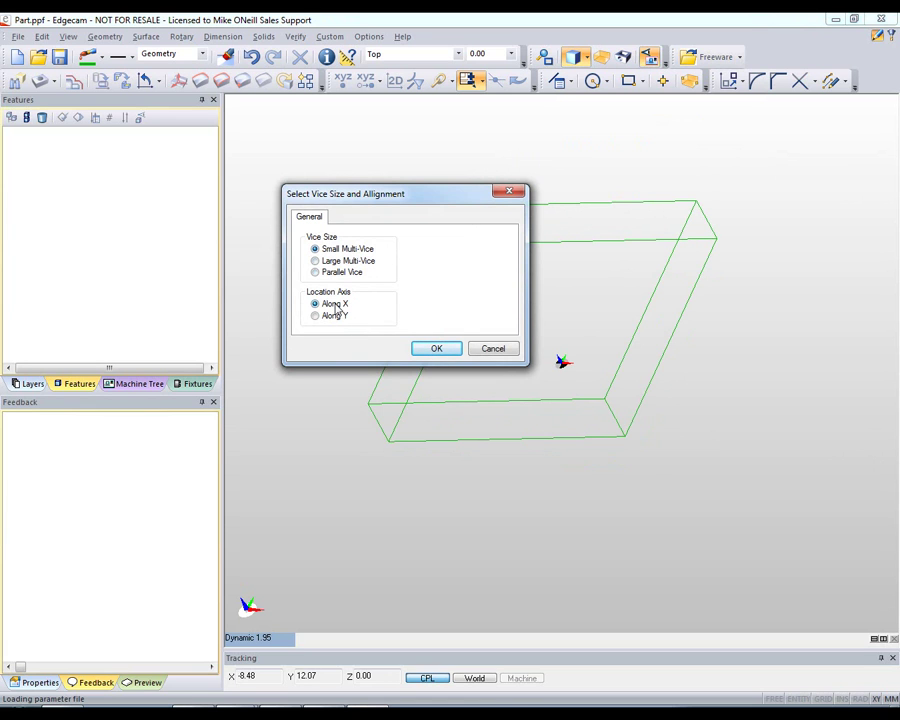
left_click(430, 347)
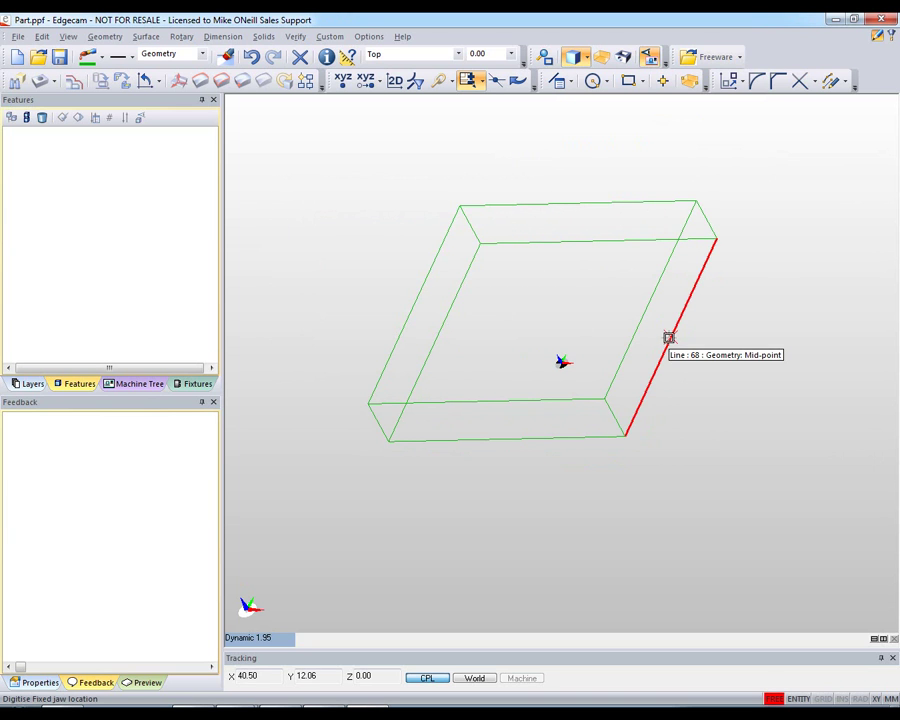
left_click(669, 337)
left_click(434, 342)
left_click(320, 286)
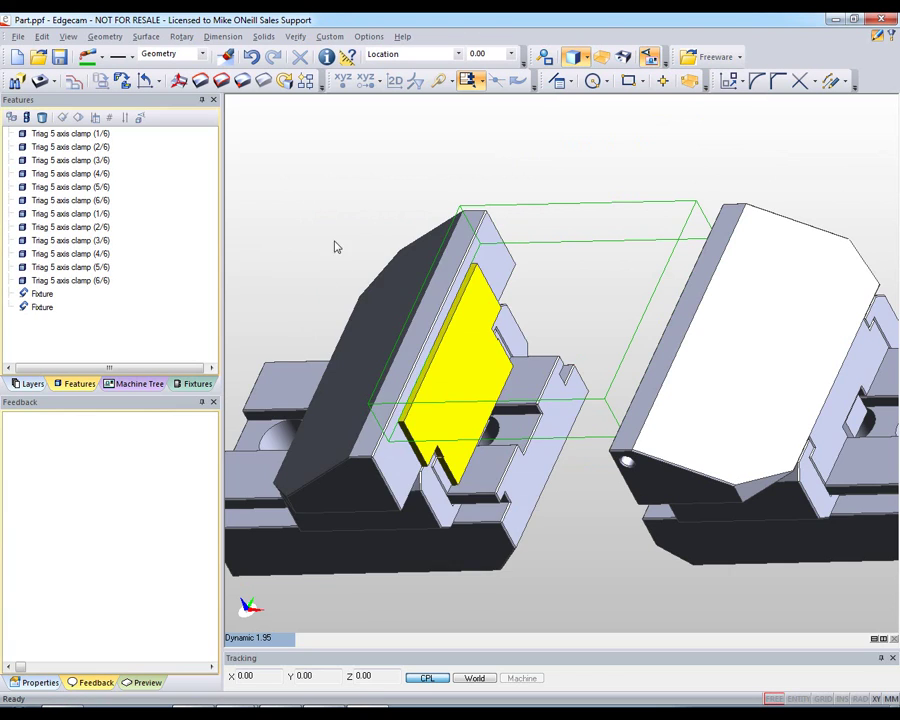
middle_click_drag(336, 233, 395, 219)
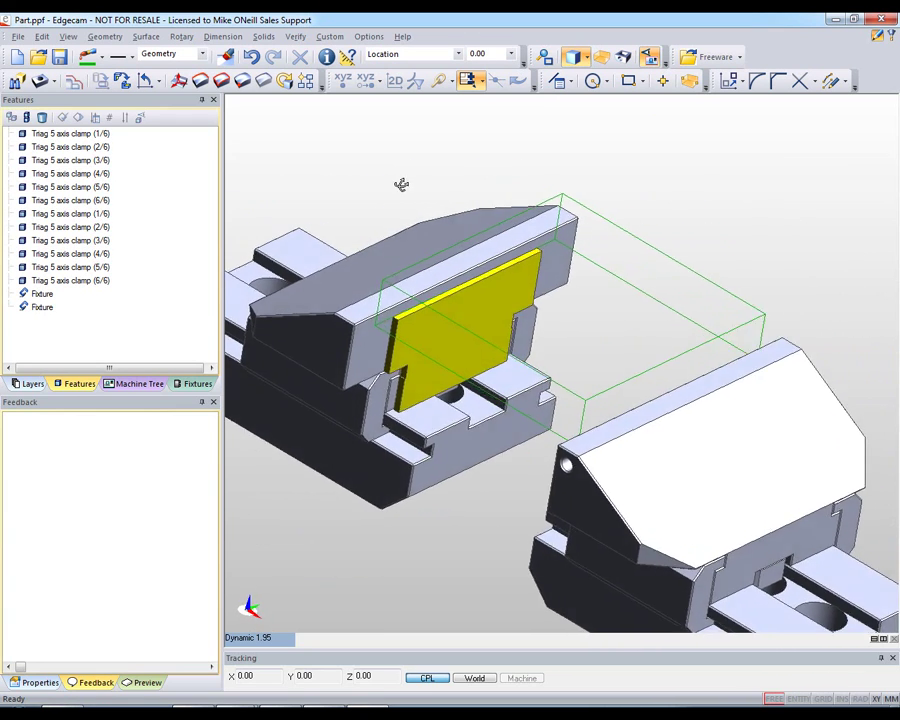
Undo the multi-vice and insert a parallel vice along Y on the block's back and front edges
left_click(251, 57)
left_click(520, 388)
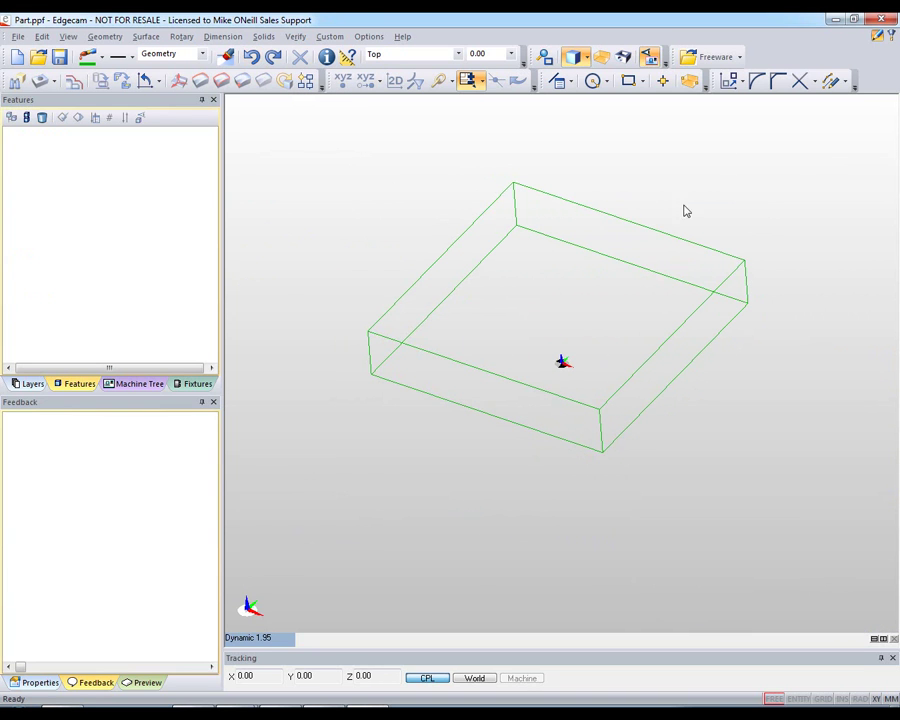
left_click(740, 57)
mouse_move(740, 98)
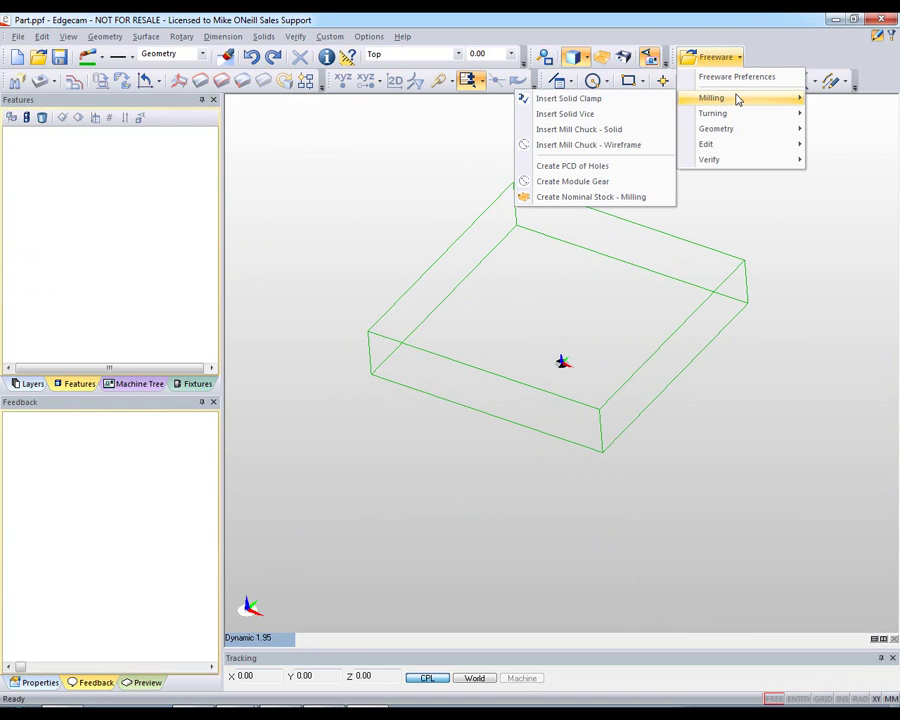
left_click(617, 118)
left_click(342, 274)
left_click(335, 316)
left_click(434, 348)
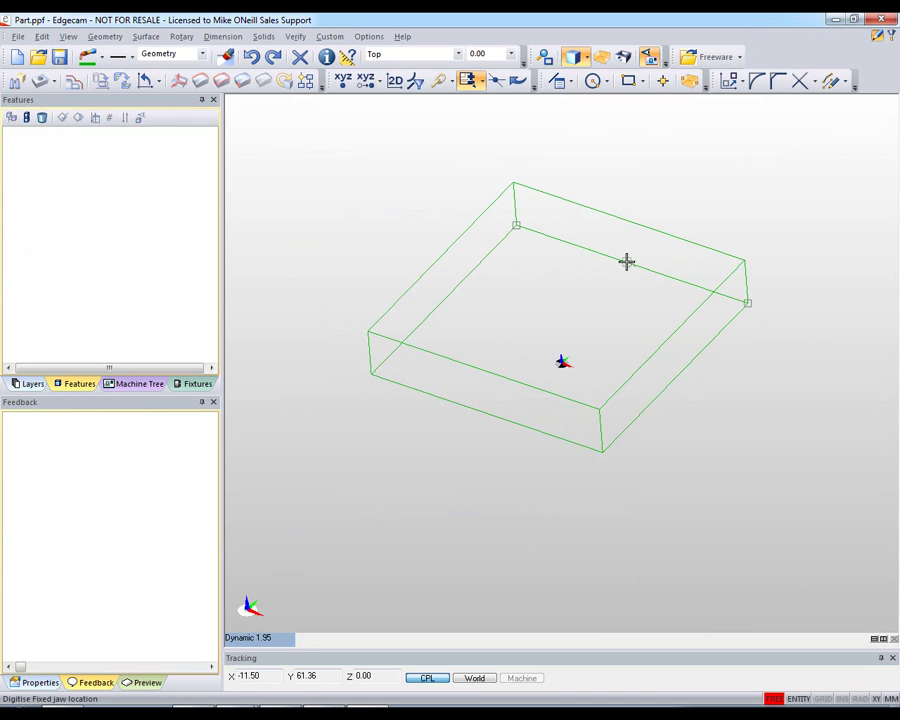
left_click(630, 263)
left_click(487, 414)
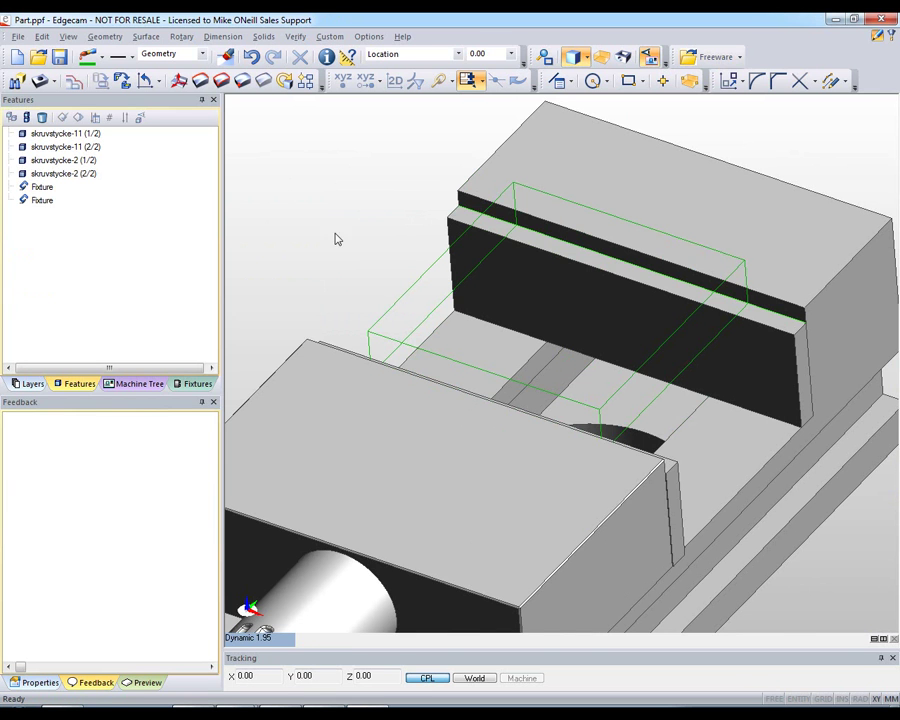
Inspect the vice from several angles, keeping the Location CPL active
scroll(338, 237, "down", 3)
mouse_move(346, 224)
middle_mouse_down()
mouse_move(376, 242)
mouse_move(340, 206)
mouse_move(304, 188)
mouse_move(335, 215)
mouse_move(390, 237)
mouse_move(371, 219)
mouse_move(376, 233)
middle_mouse_up()
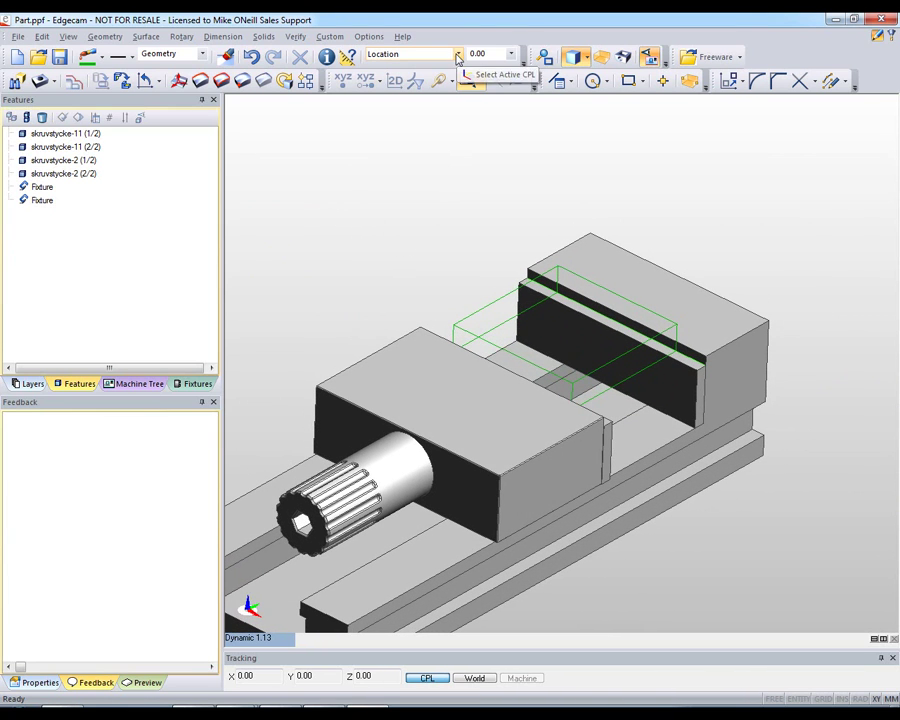
left_click(44, 187)
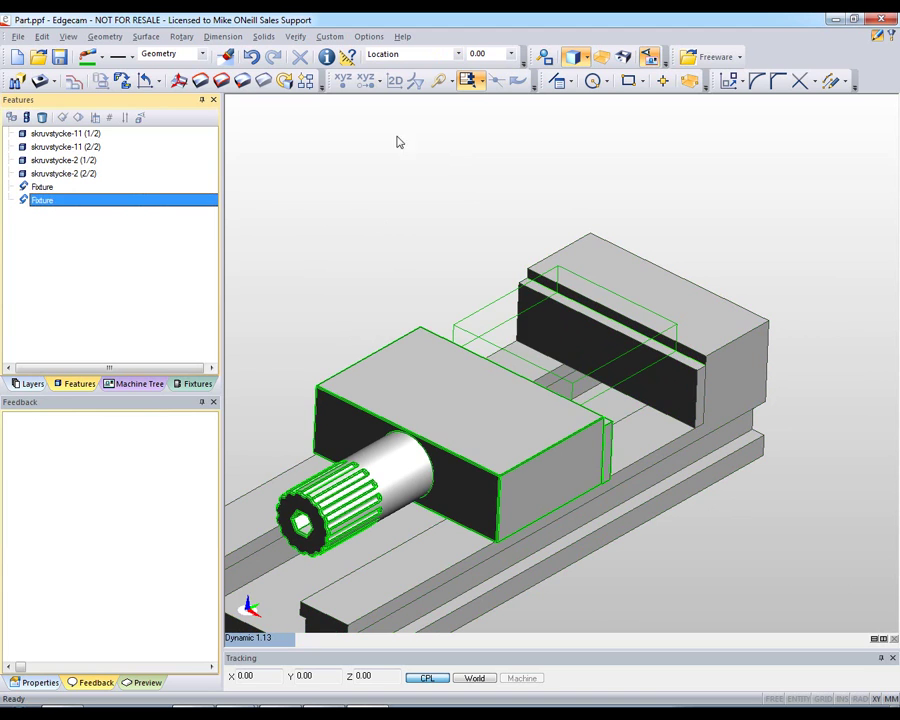
left_click(458, 54)
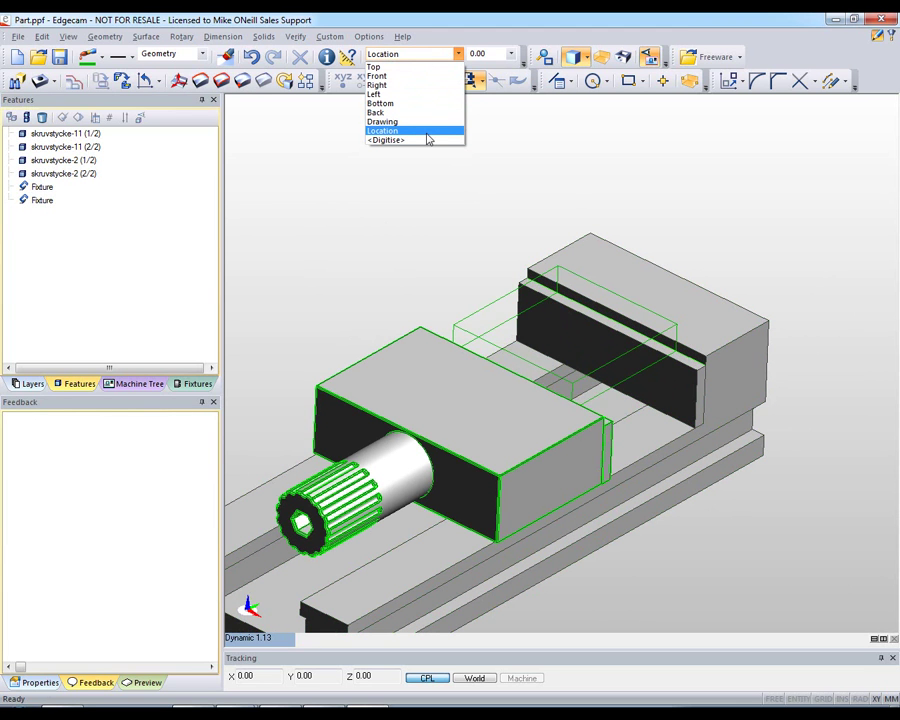
left_click(427, 134)
mouse_move(655, 449)
middle_mouse_down()
mouse_move(518, 266)
mouse_move(534, 302)
mouse_move(594, 338)
mouse_move(618, 374)
mouse_move(508, 135)
middle_mouse_up()
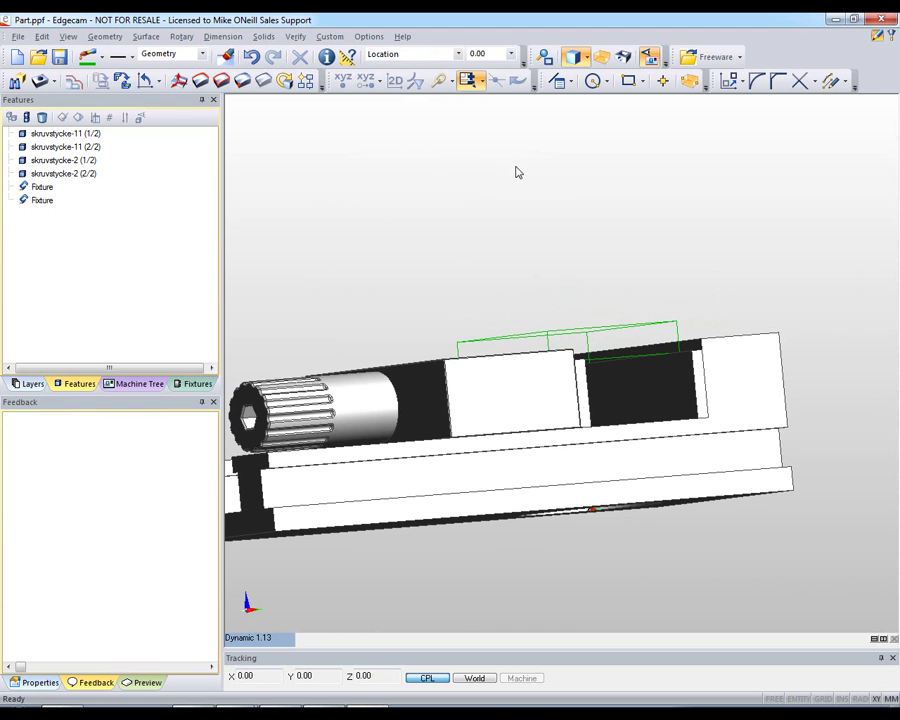
middle_click_drag(517, 172, 374, 146)
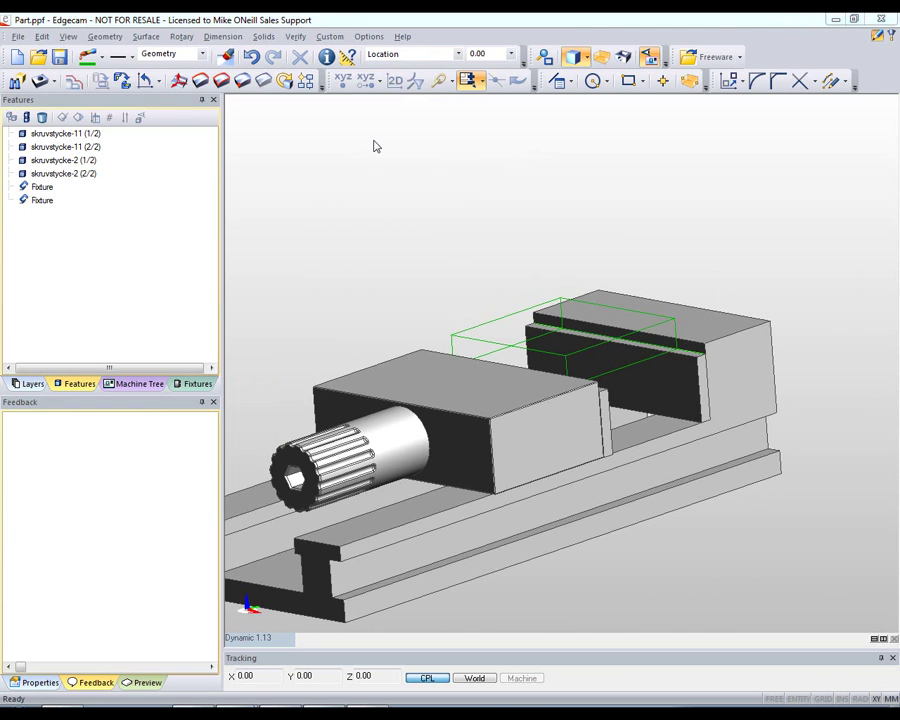
Discard the vice part and open the 1 Weight Mold.pmod part file
left_click(17, 56)
left_click(455, 396)
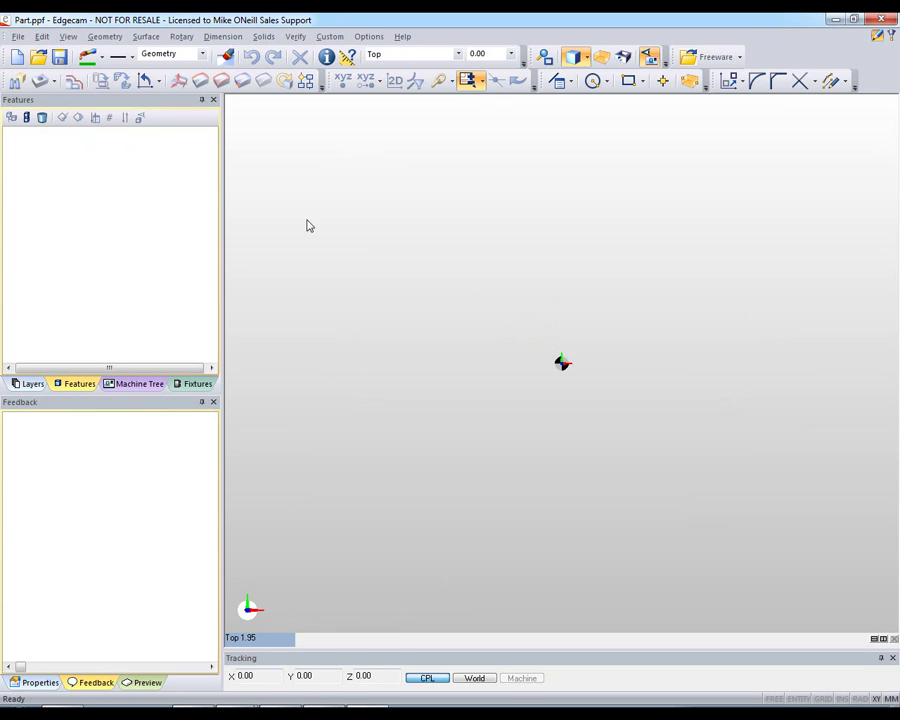
left_click(38, 56)
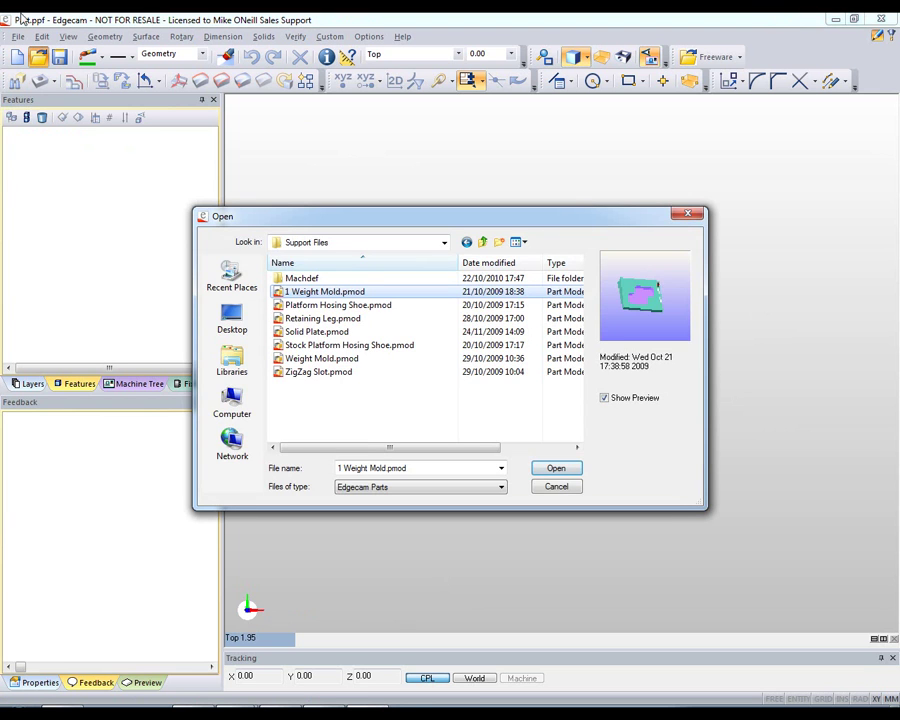
left_click(556, 468)
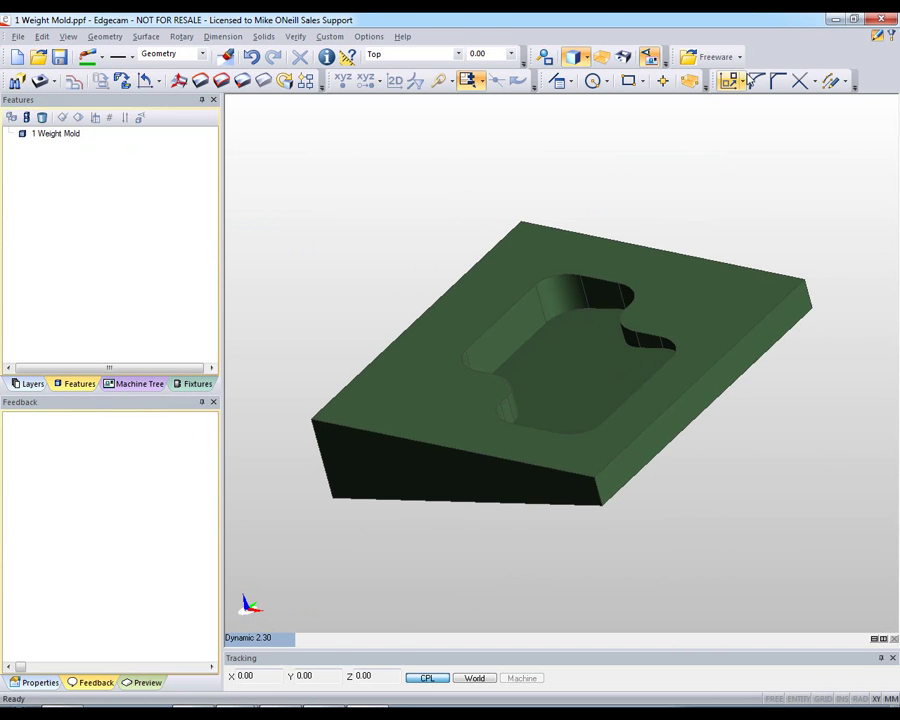
left_click(737, 57)
mouse_move(730, 98)
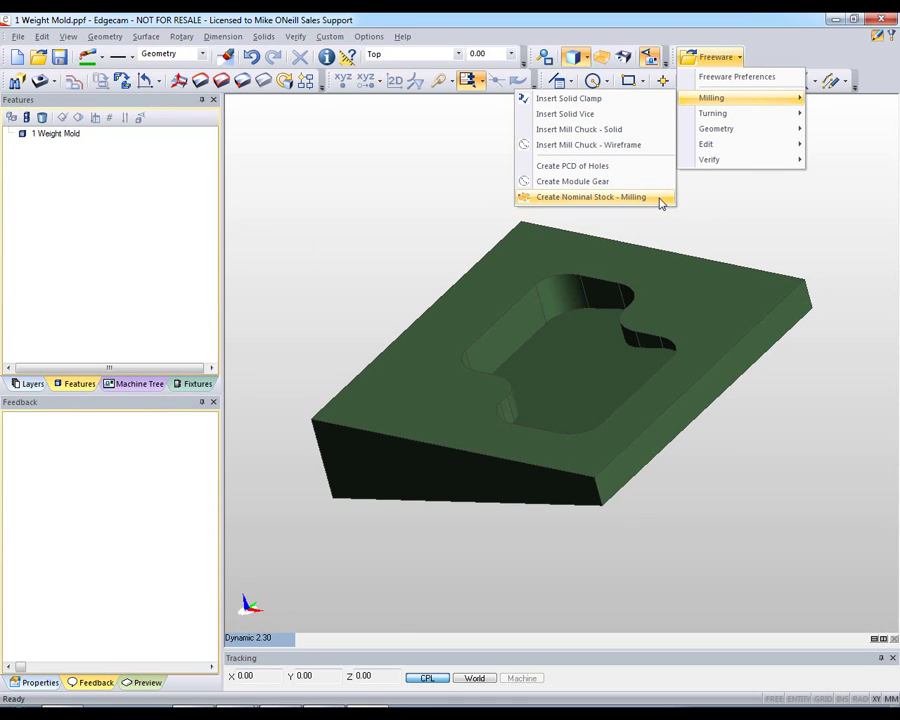
Build nominal milling stock around the mold solid with its CPL at Upper Left
left_click(660, 197)
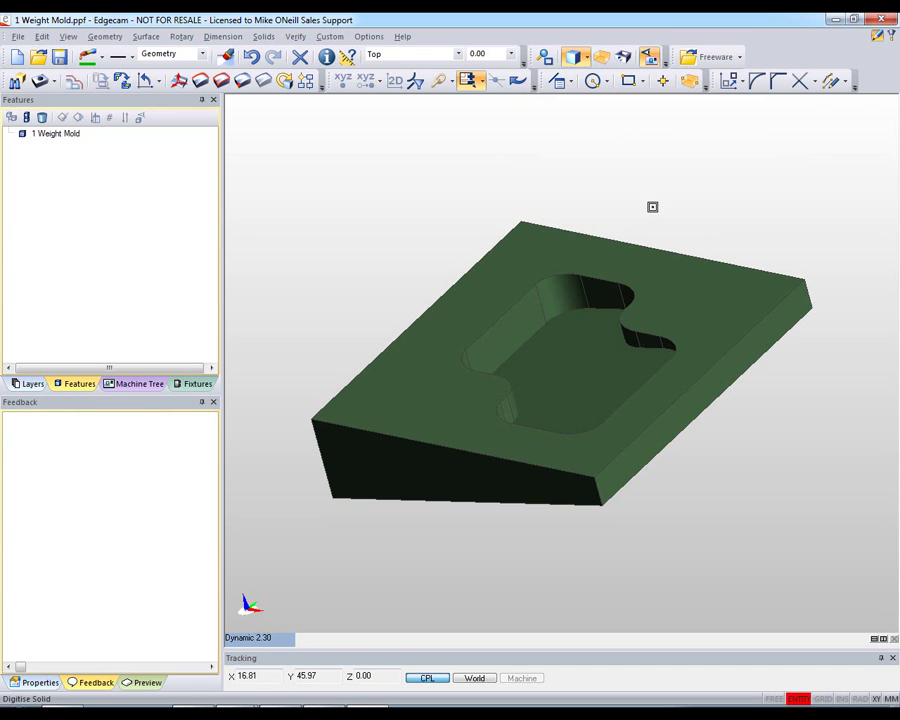
left_click(628, 251)
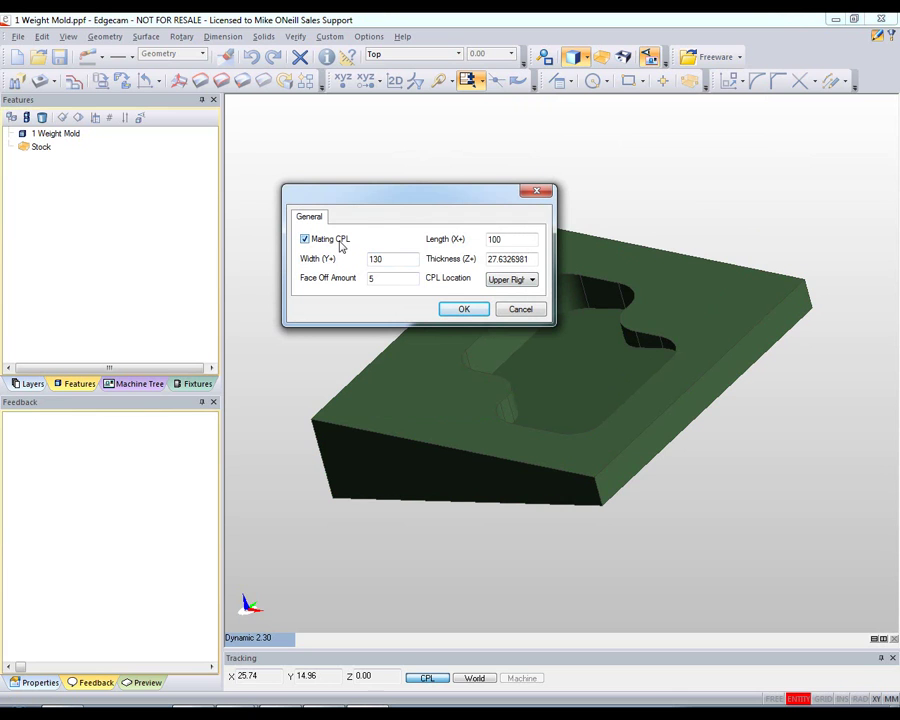
left_click(532, 281)
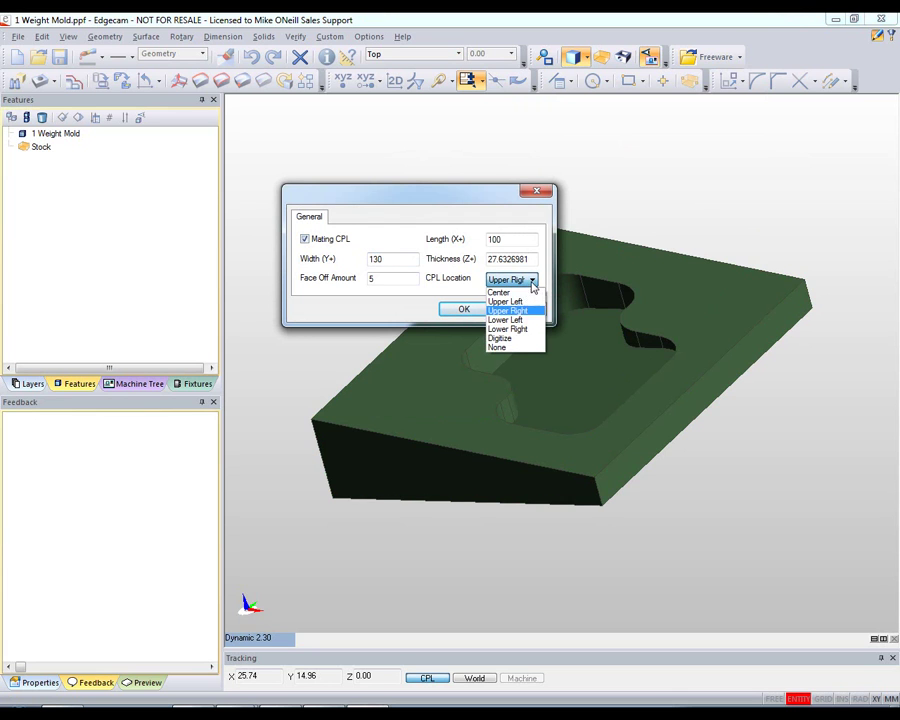
left_click(515, 302)
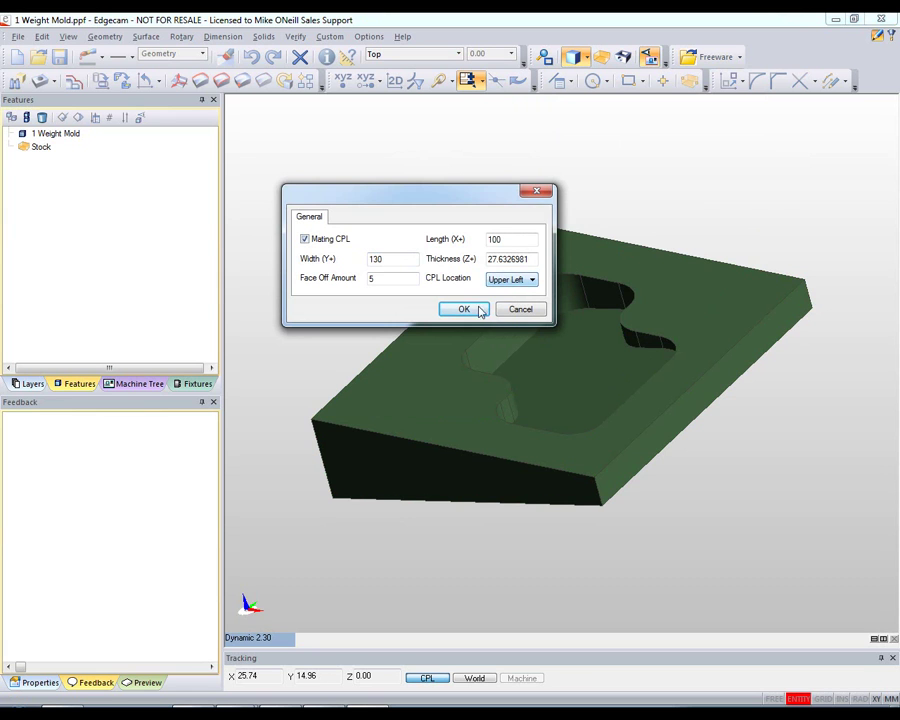
left_click(464, 308)
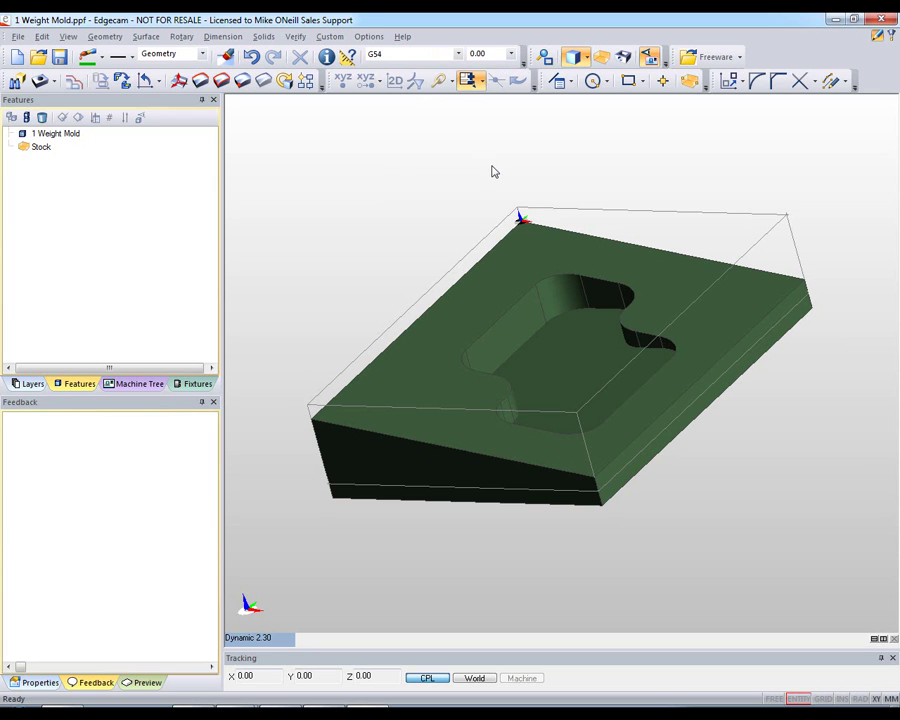
Measure the 10° angle between the mold's top face and pocket floor
left_click(738, 59)
mouse_move(740, 160)
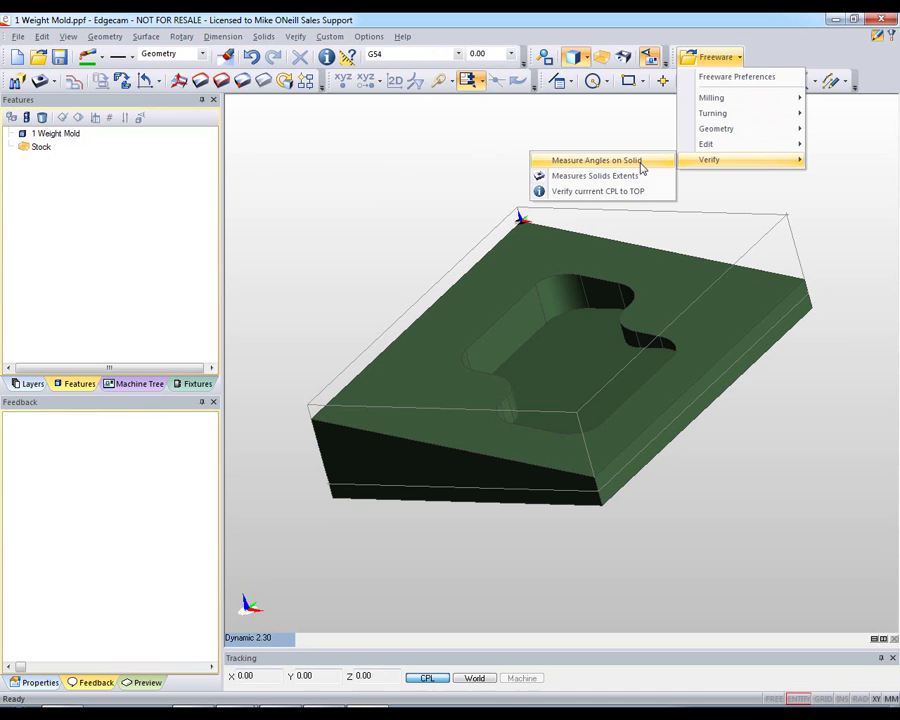
left_click(642, 161)
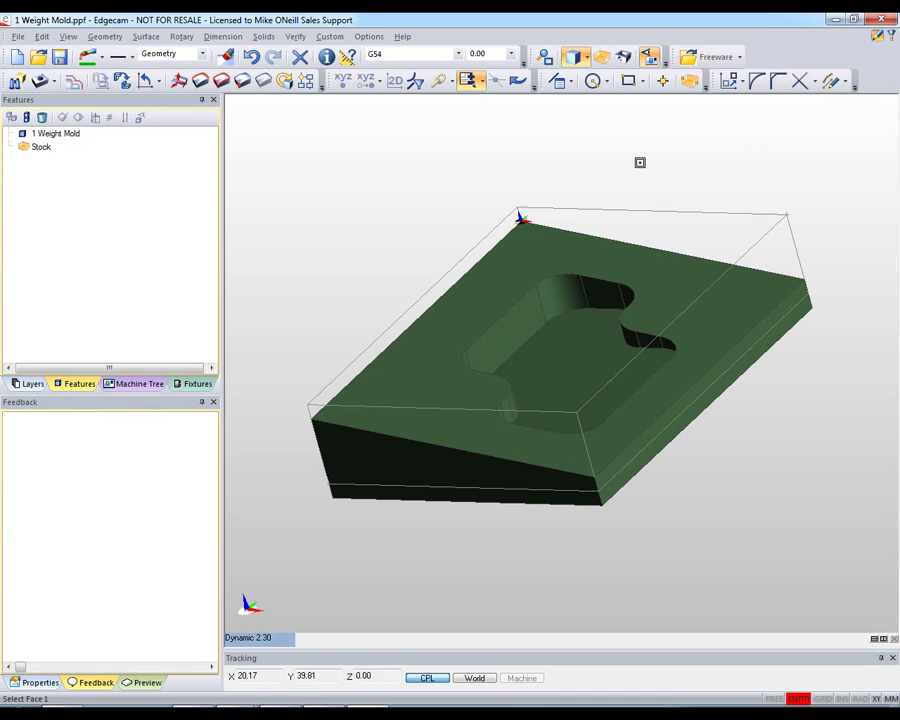
left_click(506, 254)
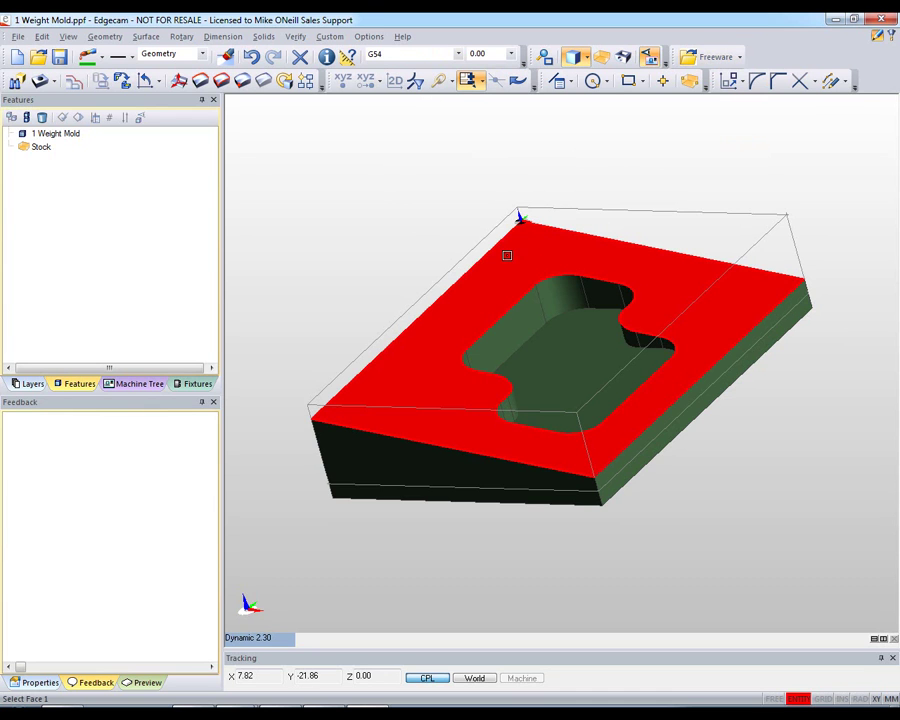
left_click(567, 341)
key("Escape")
left_click_drag(186, 435, 87, 435)
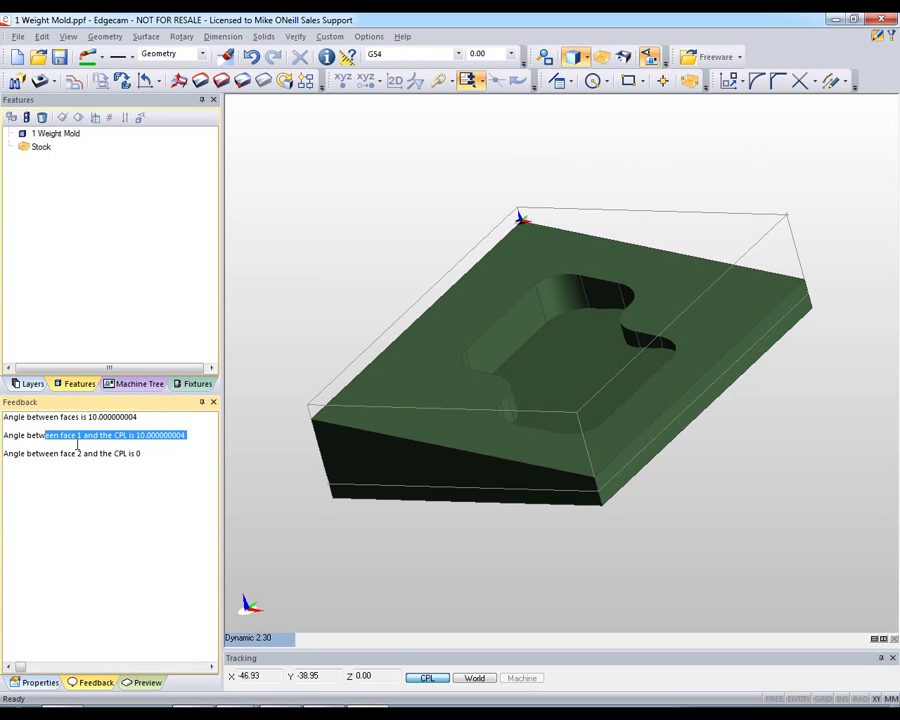
left_click_drag(110, 446, 4, 433)
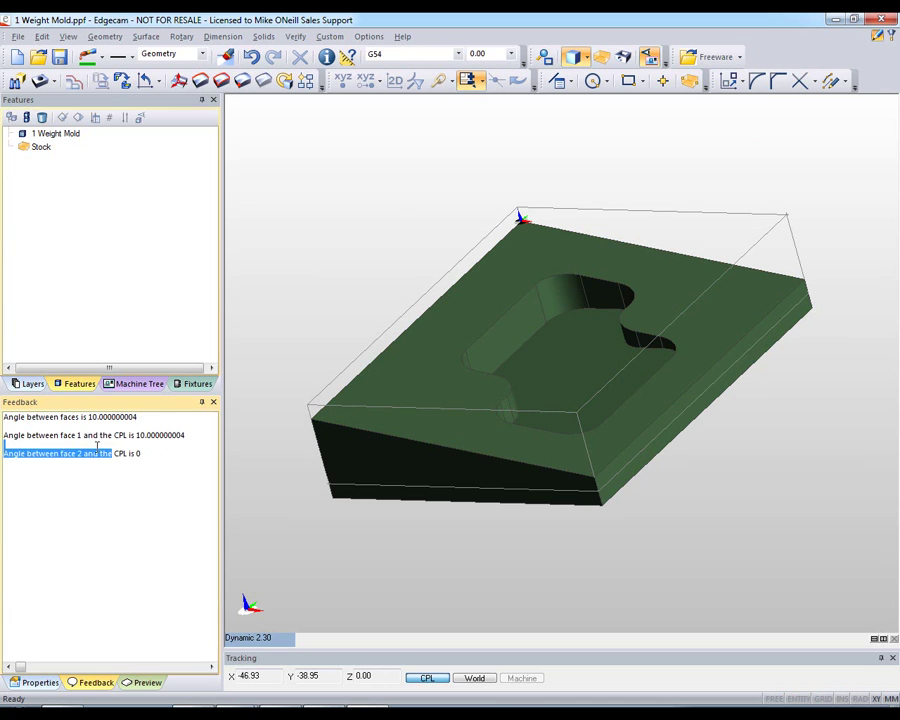
Check G54 against Top, showing a Z17.633 offset with zero angles
left_click(741, 57)
mouse_move(740, 160)
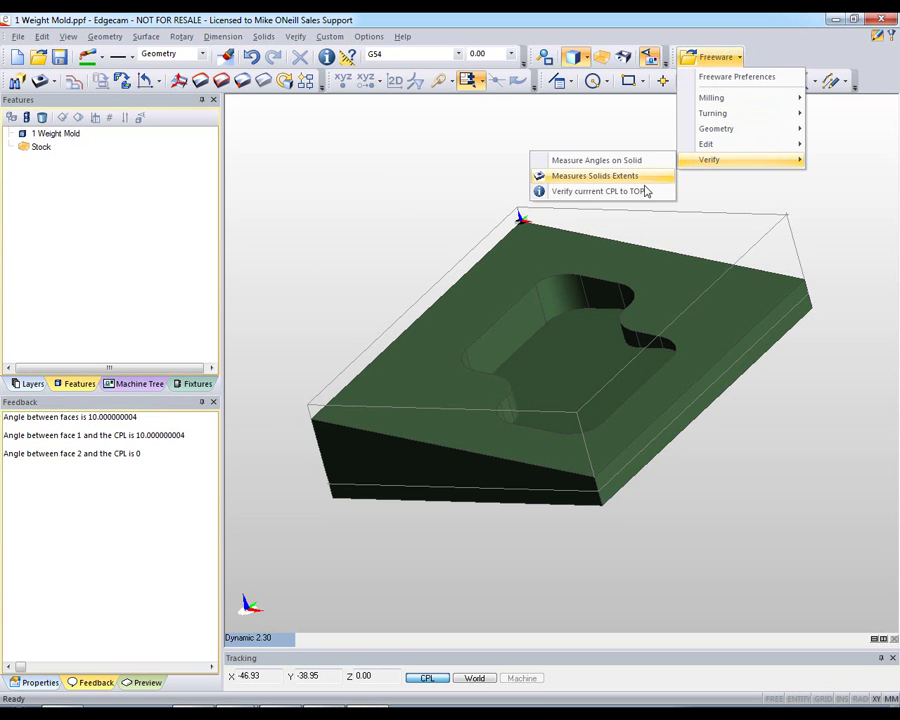
left_click(637, 199)
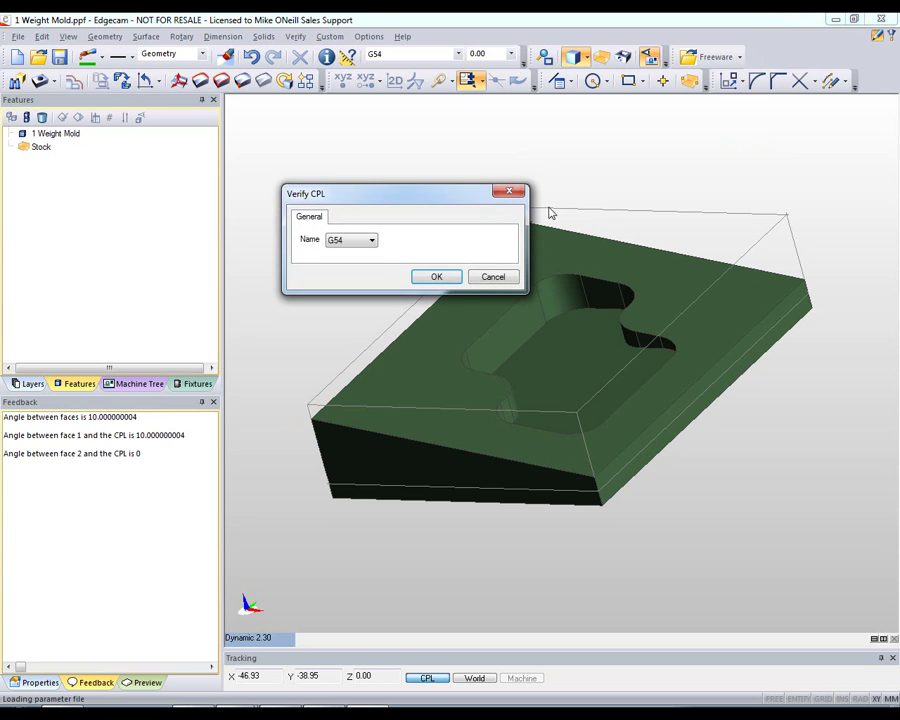
left_click(370, 240)
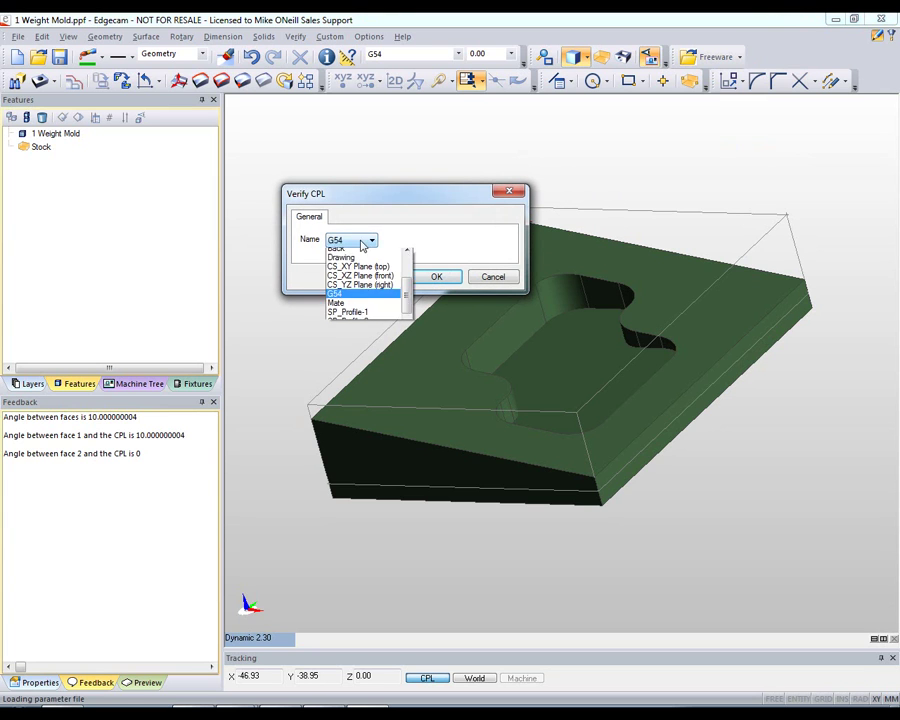
left_click(345, 298)
left_click(425, 278)
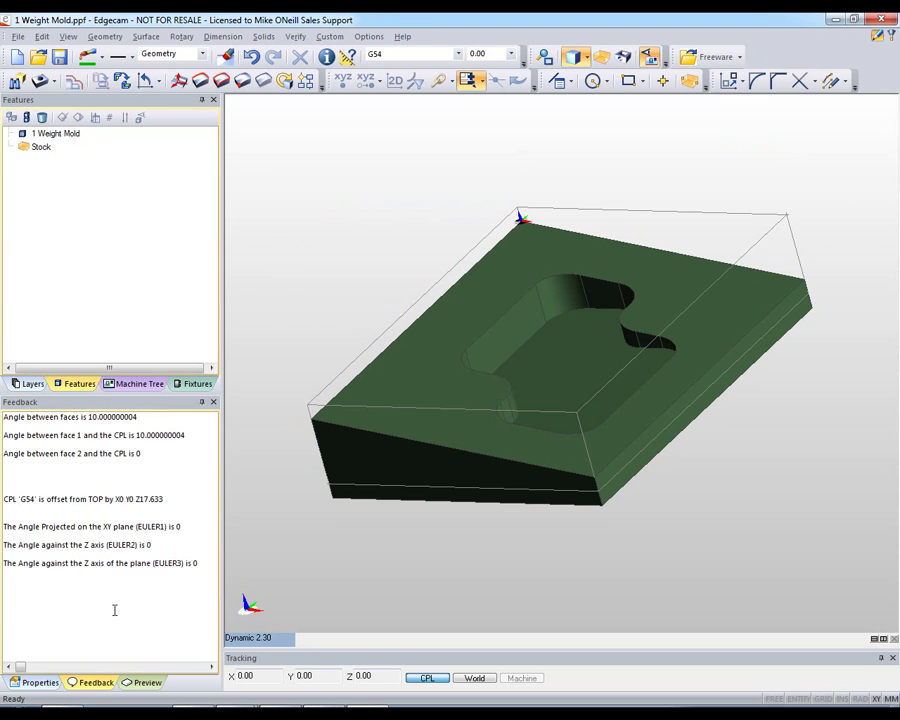
left_click_drag(5, 526, 200, 566)
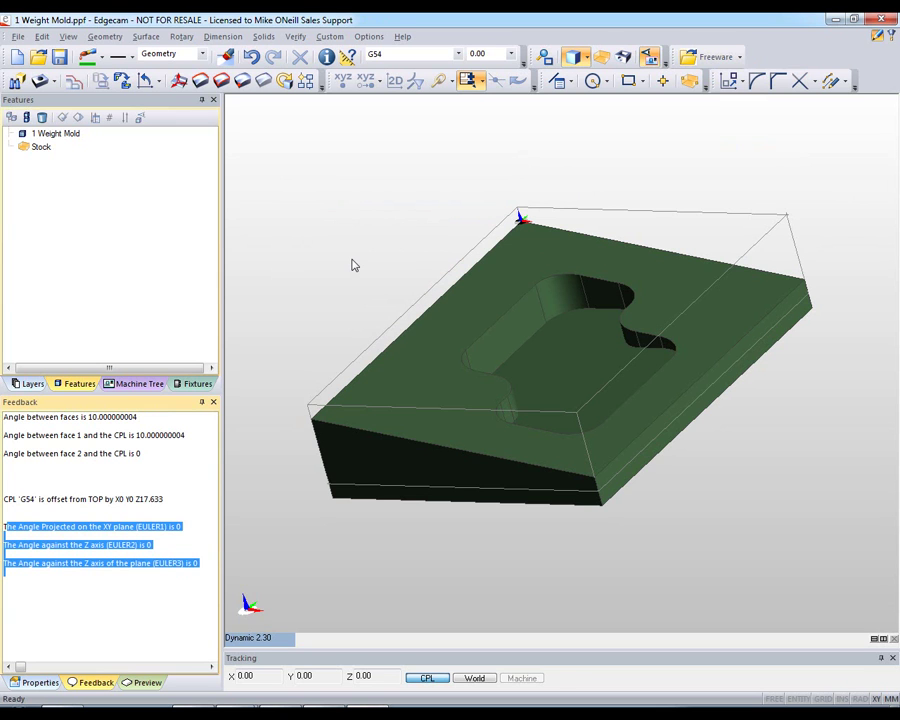
Discard the mold and create a spiral with default settings in a new part
left_click(20, 60)
left_click(455, 393)
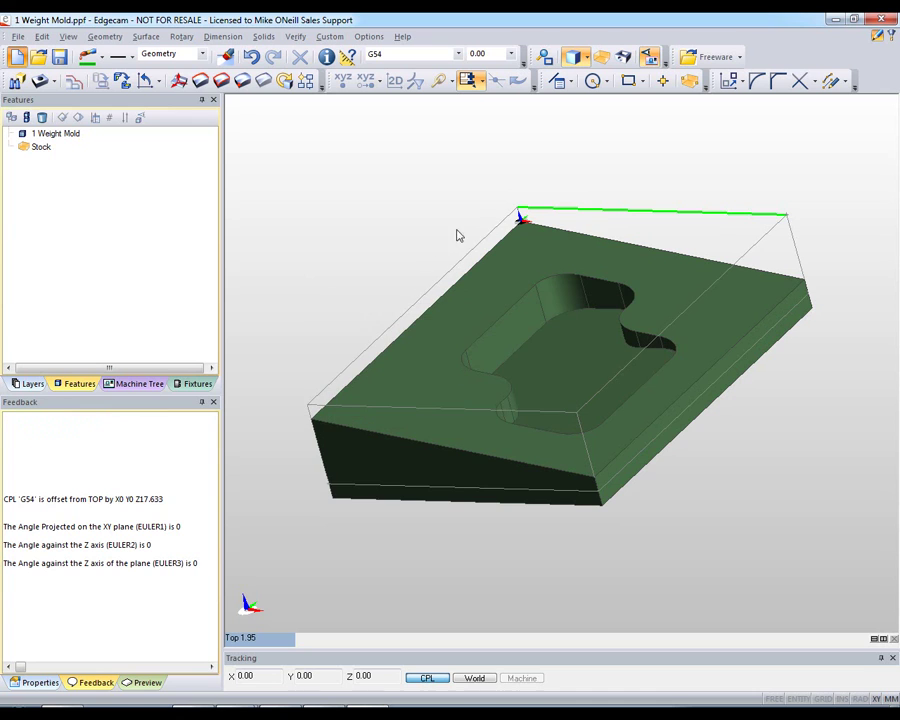
left_click(739, 60)
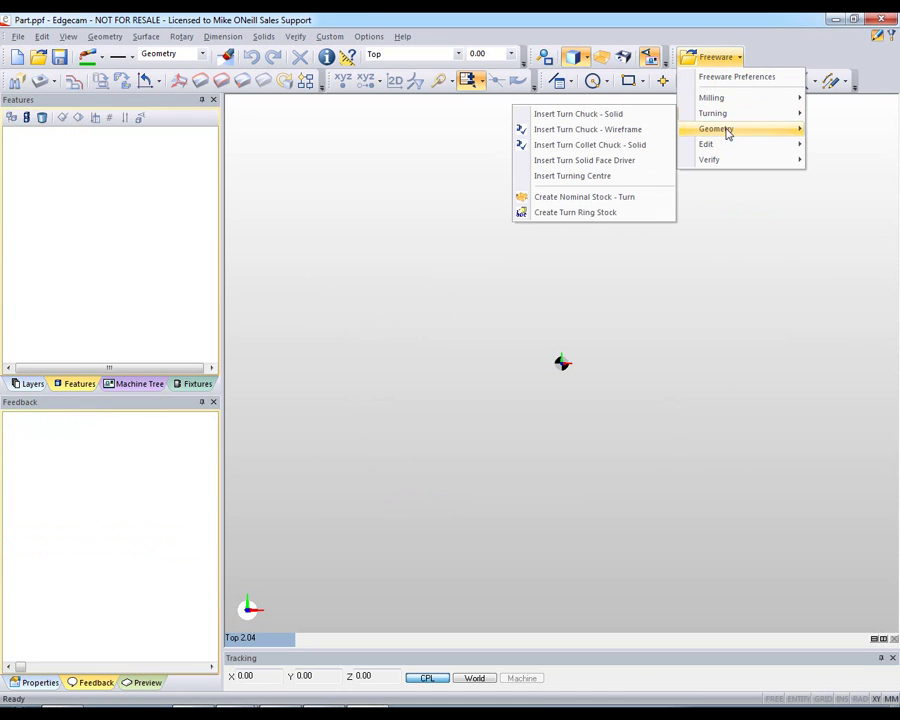
mouse_move(716, 128)
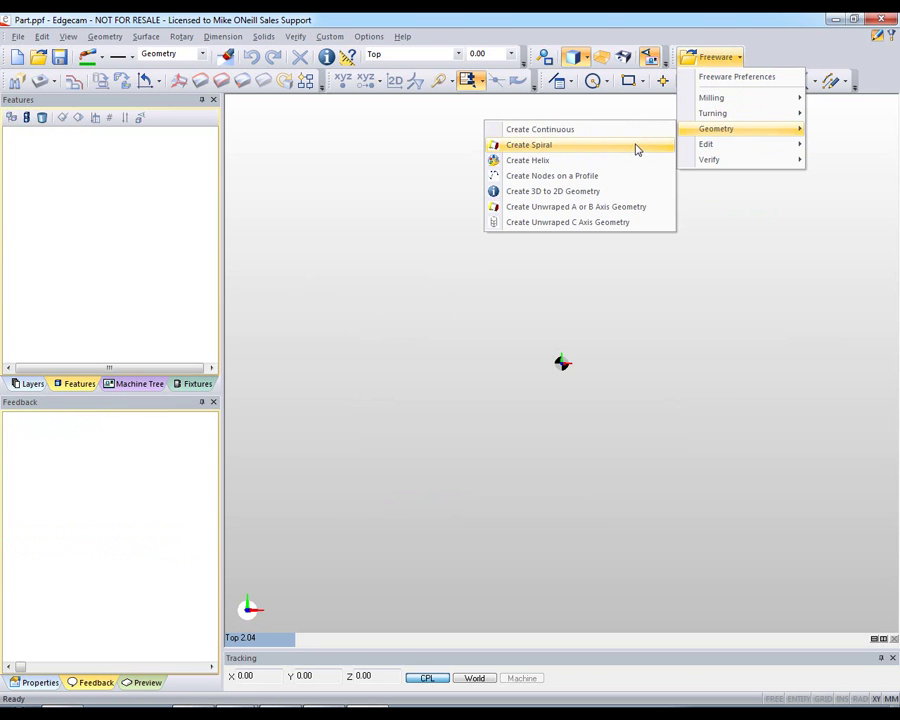
left_click(634, 151)
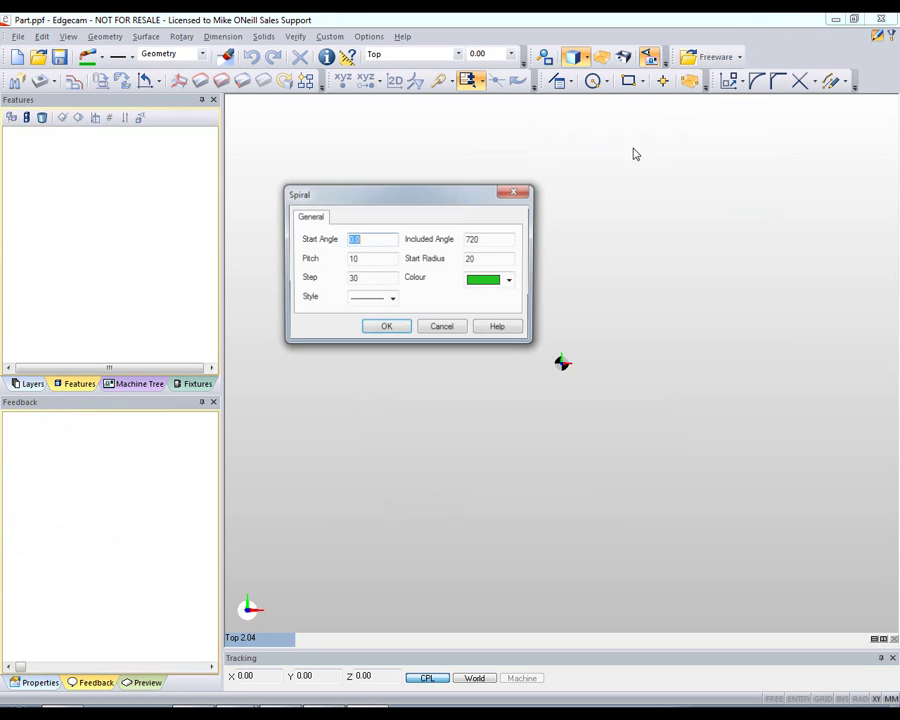
left_click(408, 337)
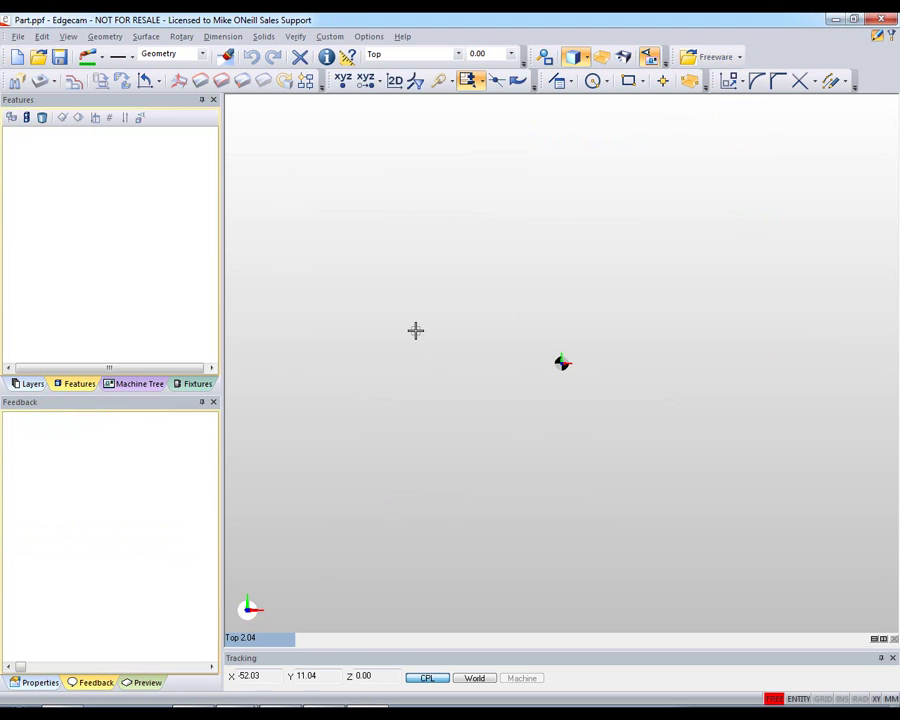
mouse_move(536, 520)
middle_mouse_down()
mouse_move(486, 394)
mouse_move(451, 409)
mouse_move(633, 205)
middle_mouse_up()
Add a two-turn helix of radius 20 and pitch 10 right of the spiral
left_click(735, 58)
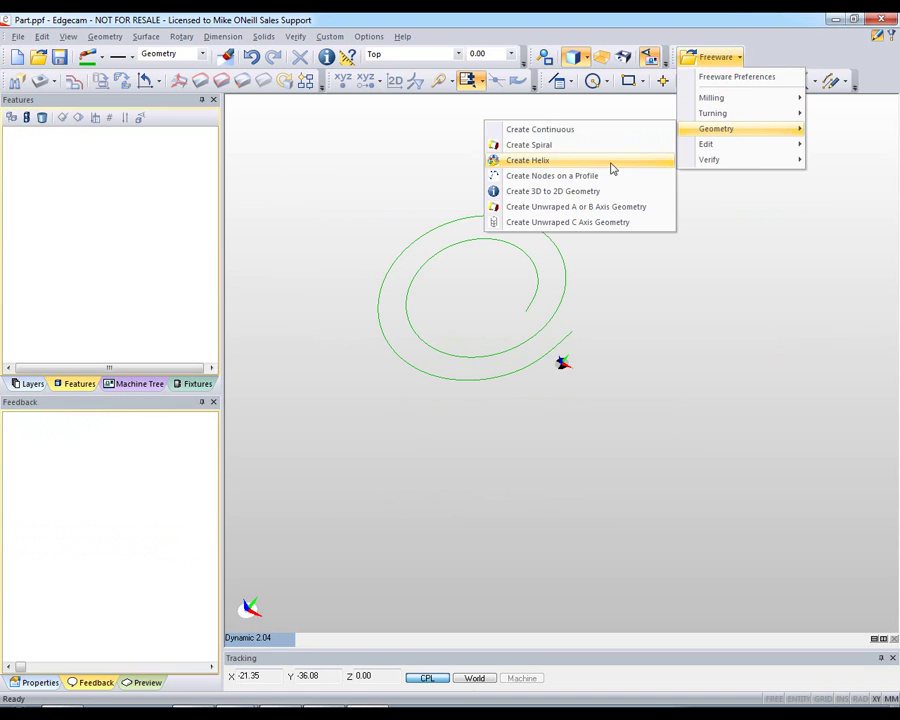
left_click(610, 162)
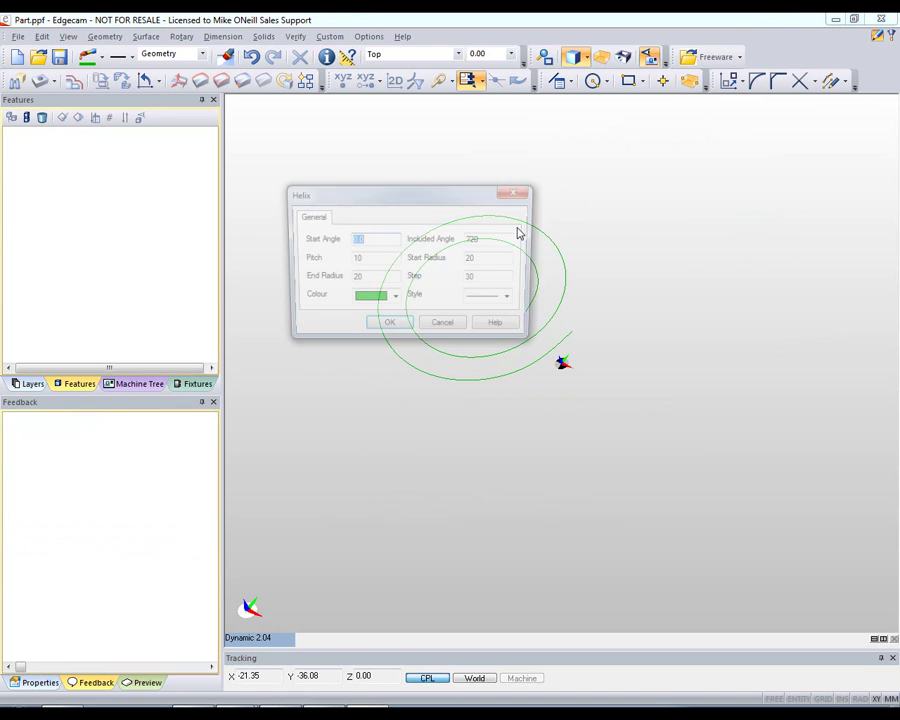
left_click(390, 325)
left_click(725, 395)
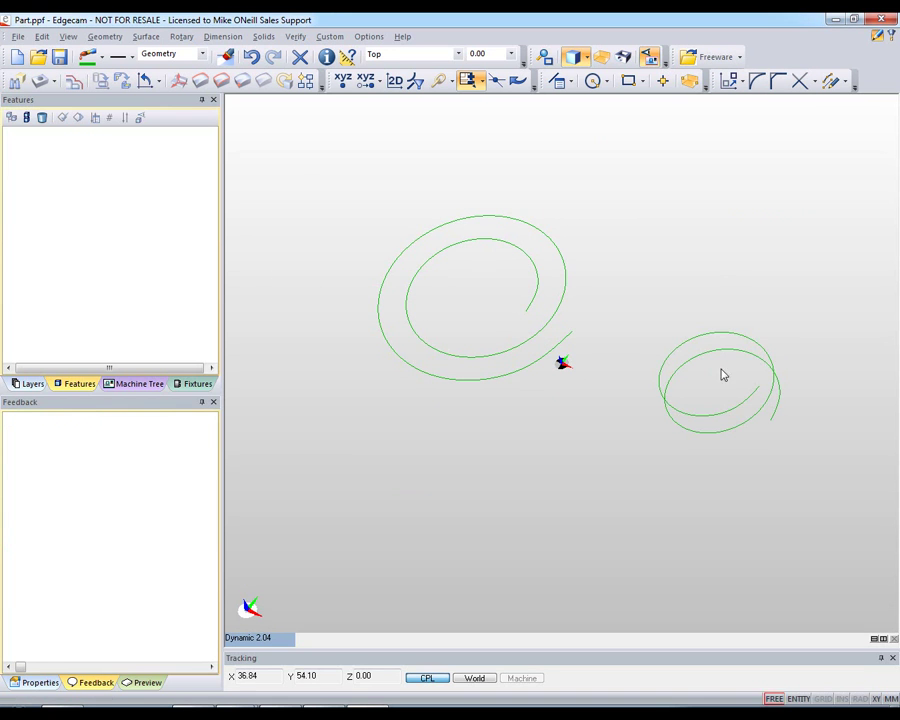
mouse_move(723, 364)
middle_mouse_down()
mouse_move(727, 263)
mouse_move(522, 348)
mouse_move(514, 255)
mouse_move(544, 293)
mouse_move(564, 355)
mouse_move(610, 362)
middle_mouse_up()
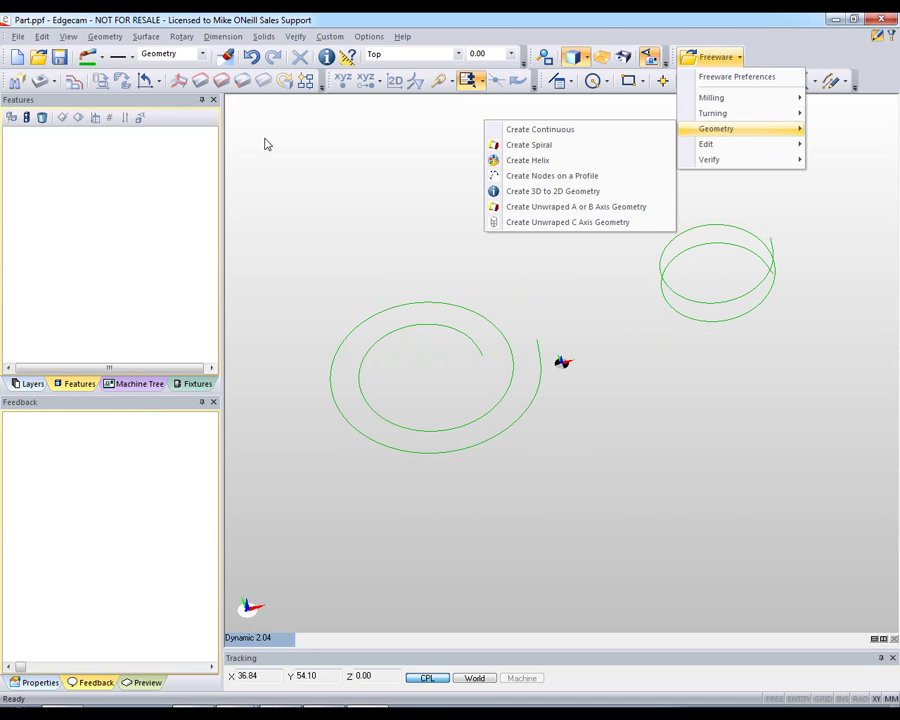
Start a new part without saving, and draw a closed six-corner polyline outline
key("ctrl+n")
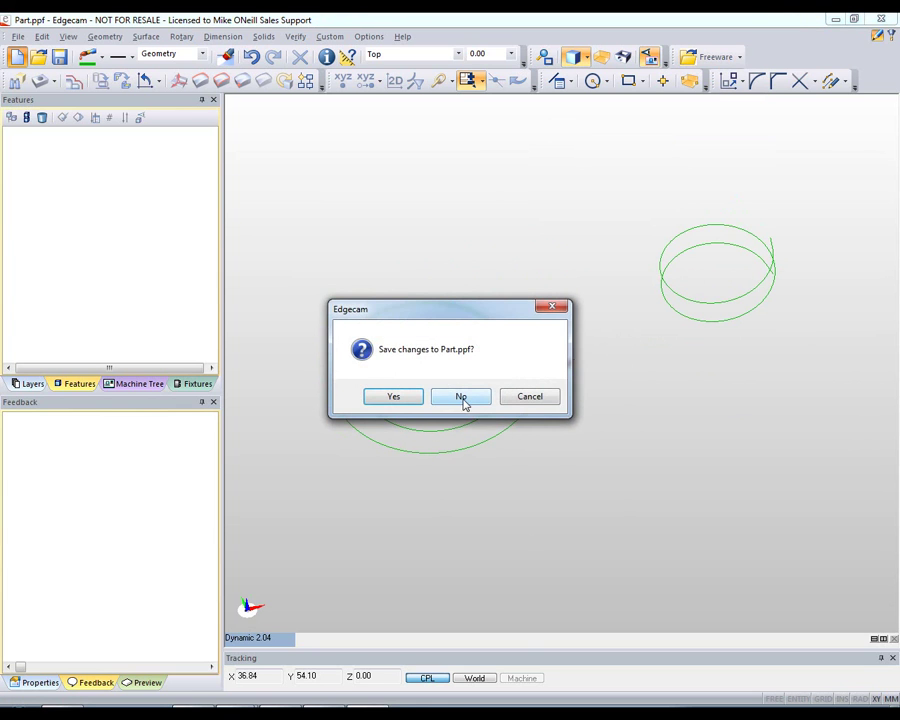
left_click(459, 394)
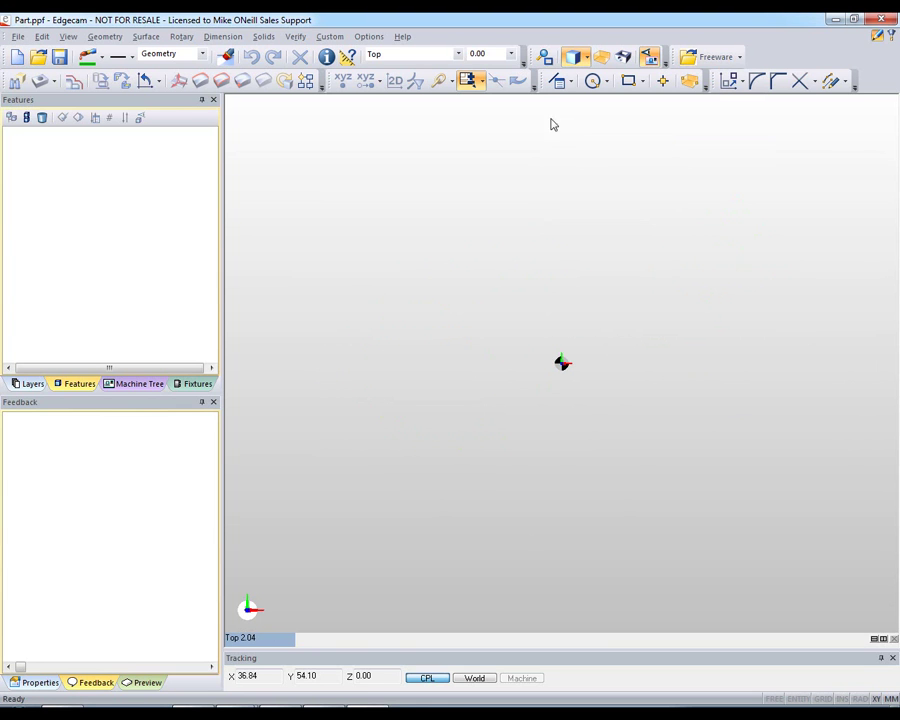
left_click(558, 80)
left_click(305, 239)
left_click(424, 392)
left_click(497, 252)
left_click(408, 373)
left_click(476, 516)
left_click(677, 516)
left_click(736, 285)
left_click(641, 159)
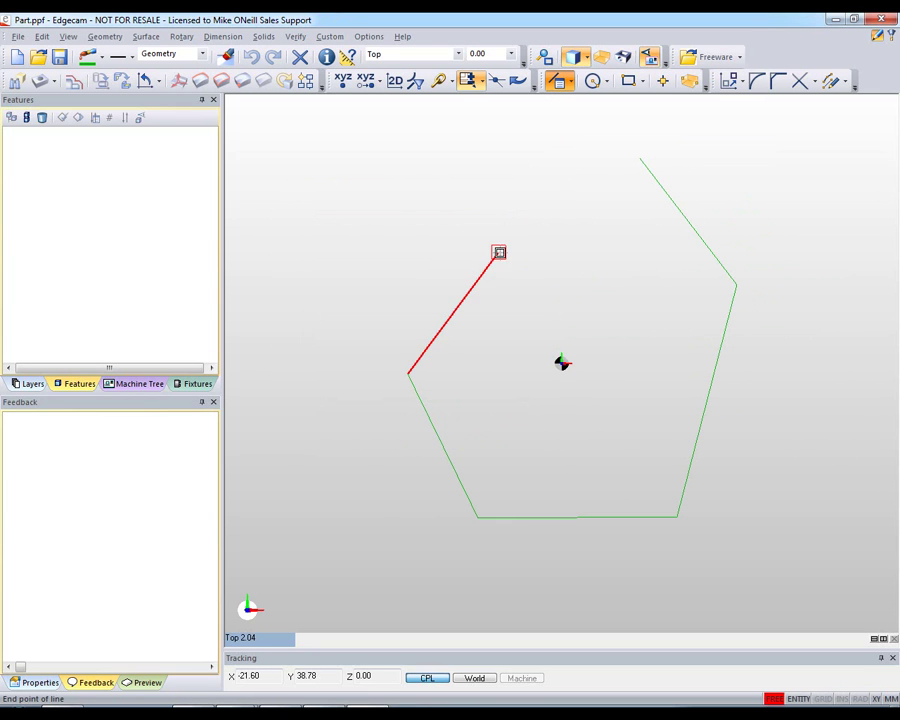
left_click(497, 252)
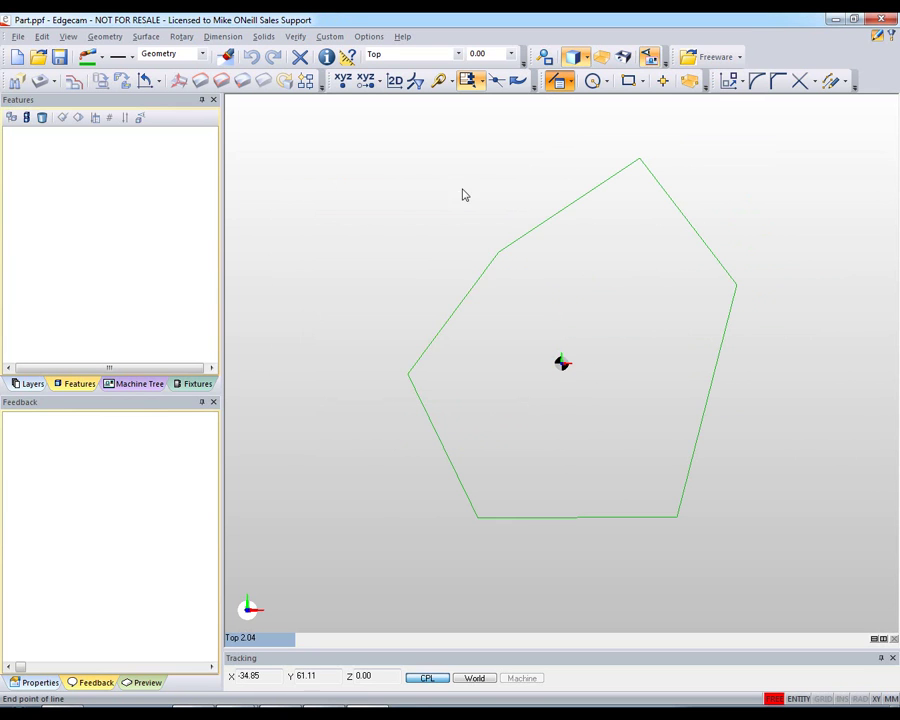
Add numbered nodes at each outline corner with label text size 7
left_click(739, 59)
mouse_move(717, 129)
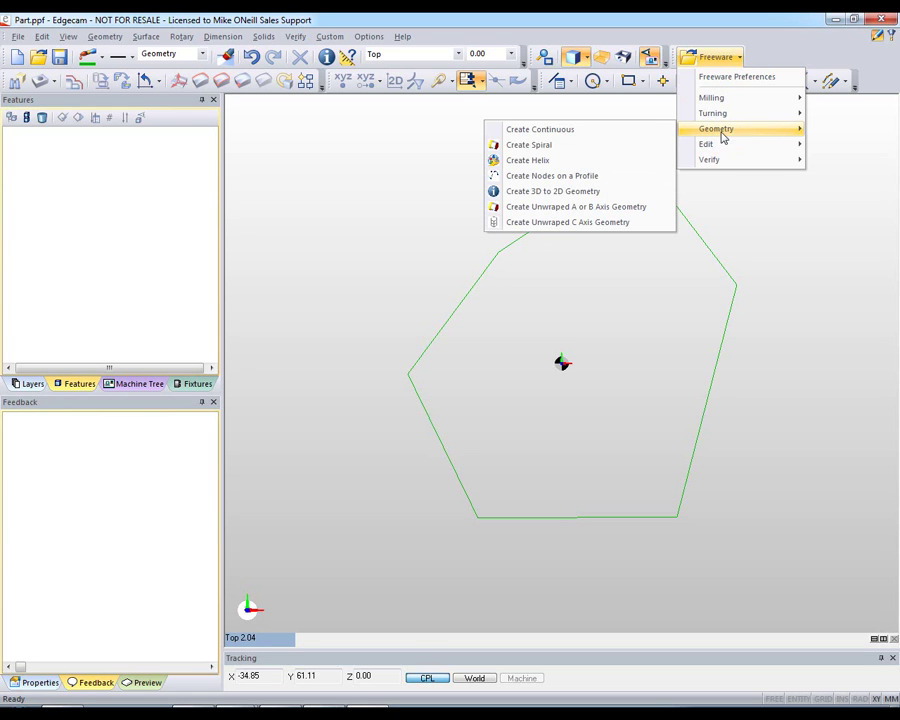
left_click(609, 186)
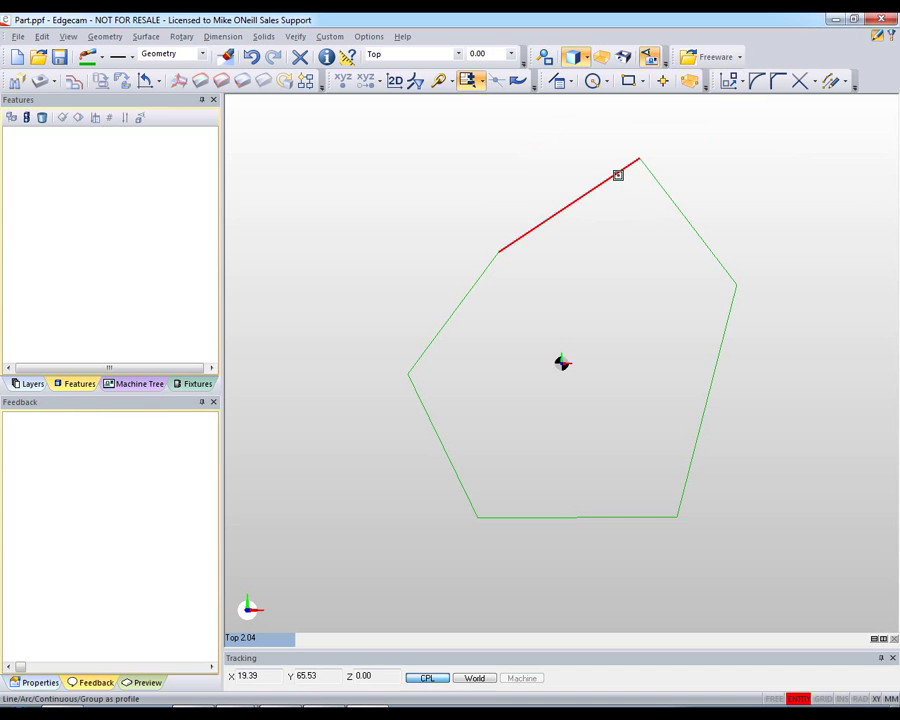
left_click(614, 173)
right_click(555, 160)
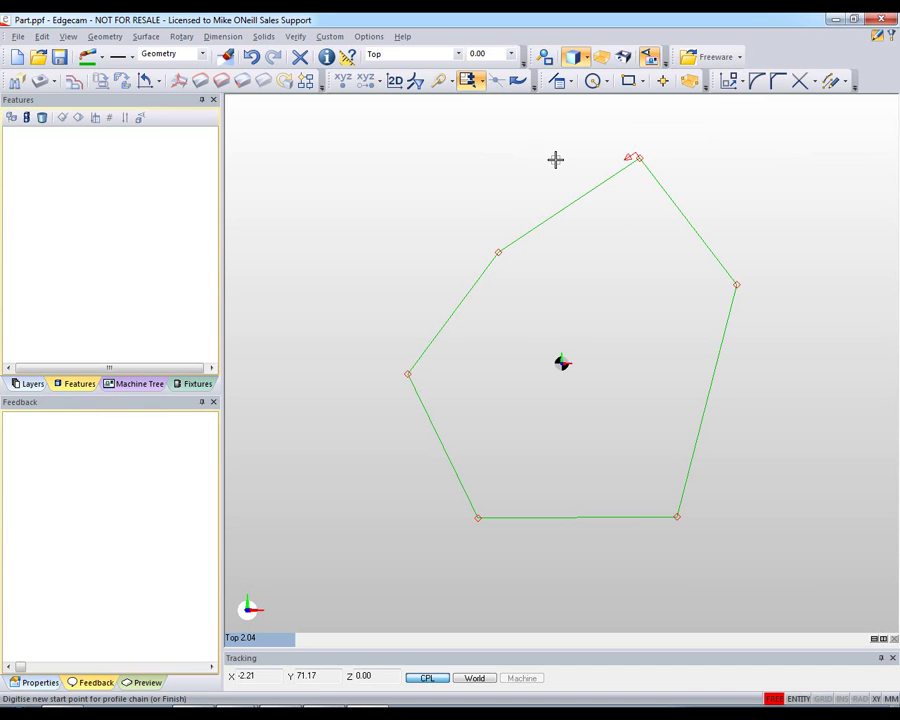
right_click(554, 160)
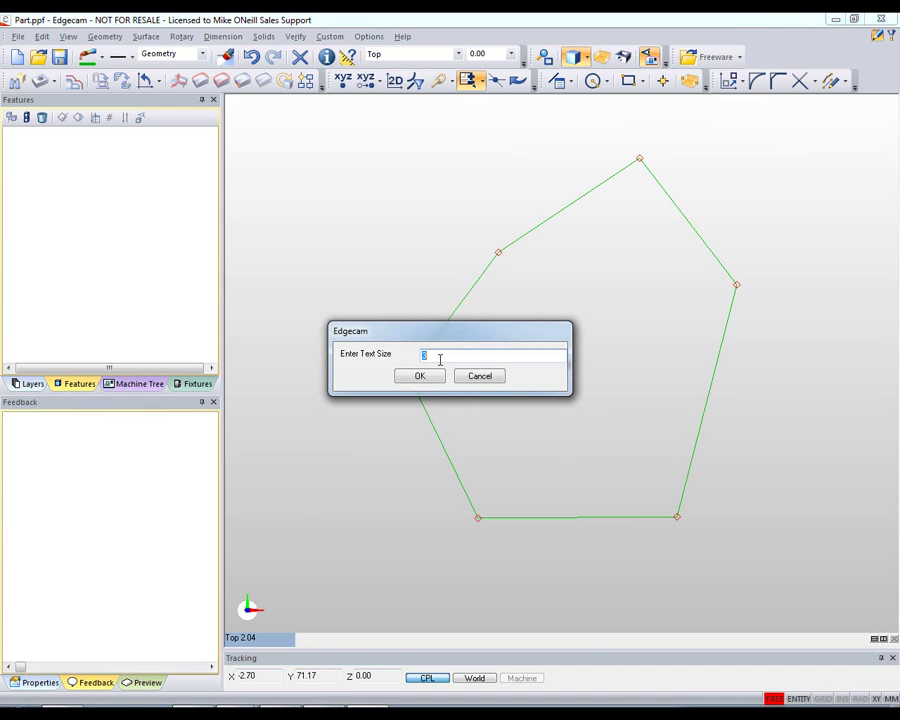
type("7")
left_click(420, 377)
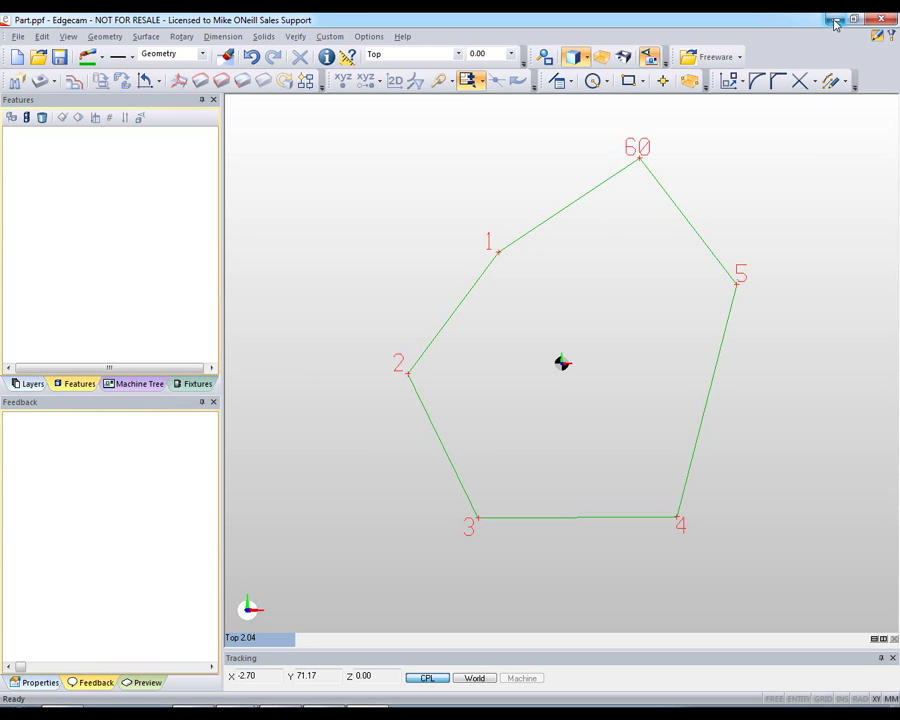
Bring Edgecam back from the desktop and save the part as test.ppf
left_click(895, 704)
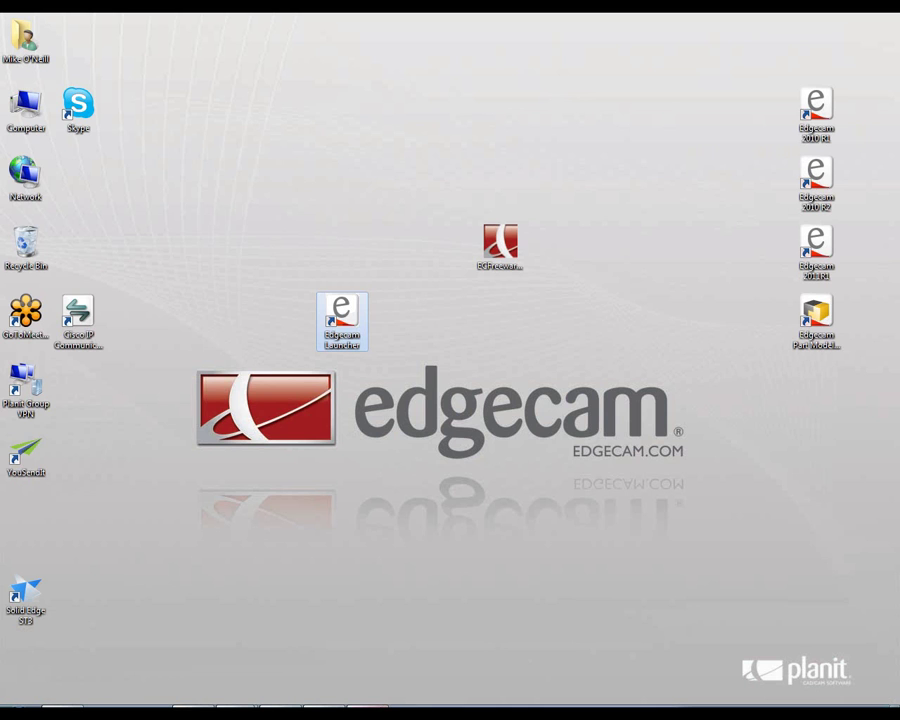
left_click(367, 625)
left_click(59, 56)
type("te")
type("t")
left_click(771, 577)
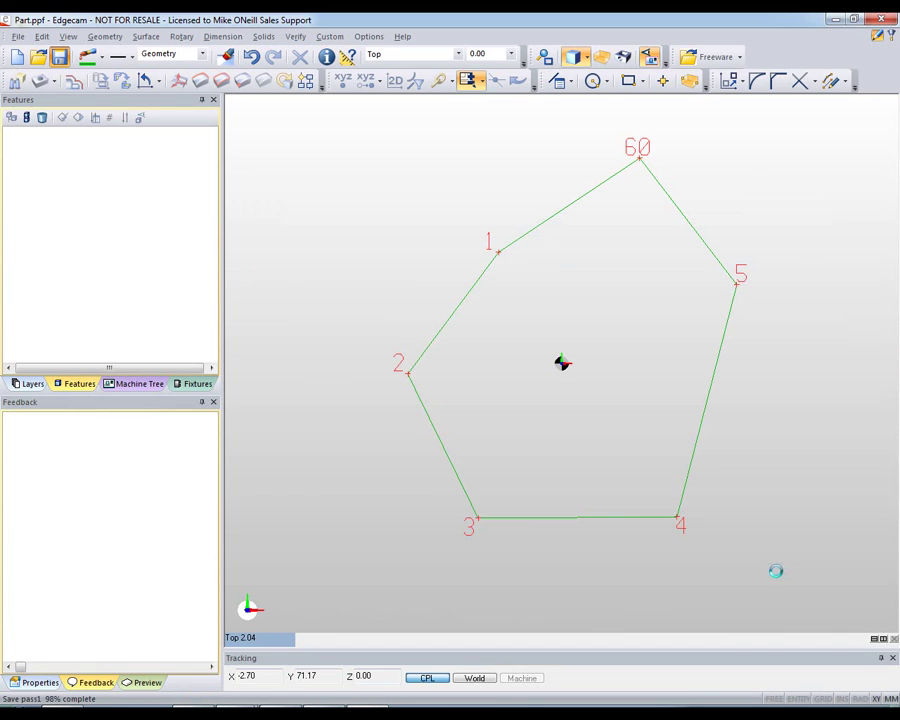
Undo the nodes and recreate them on the outline with label text size 3
left_click(251, 57)
left_click(740, 57)
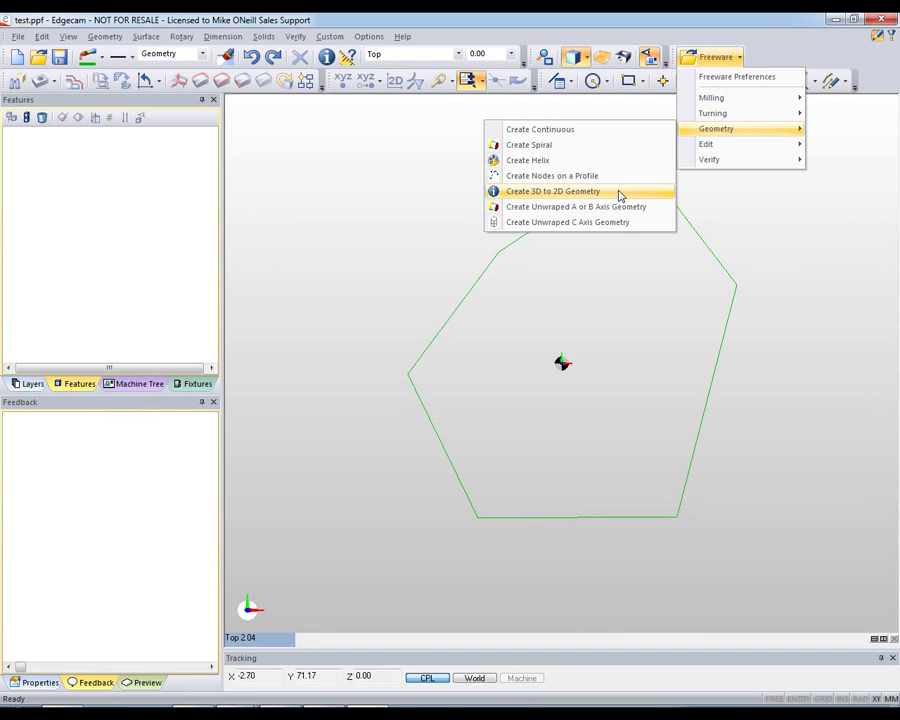
left_click(614, 177)
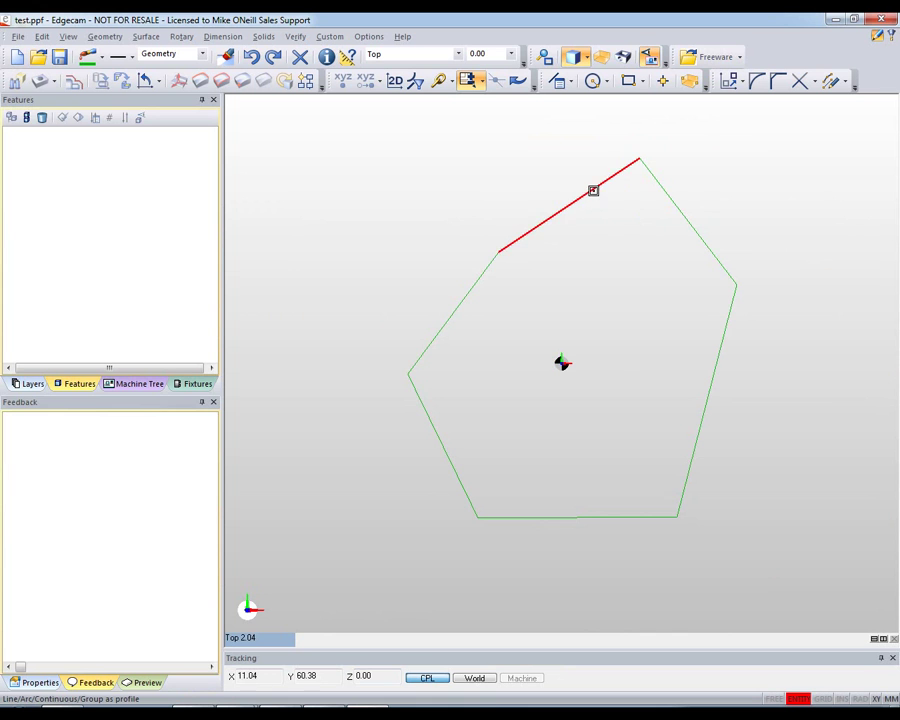
left_click(590, 190)
right_click(547, 159)
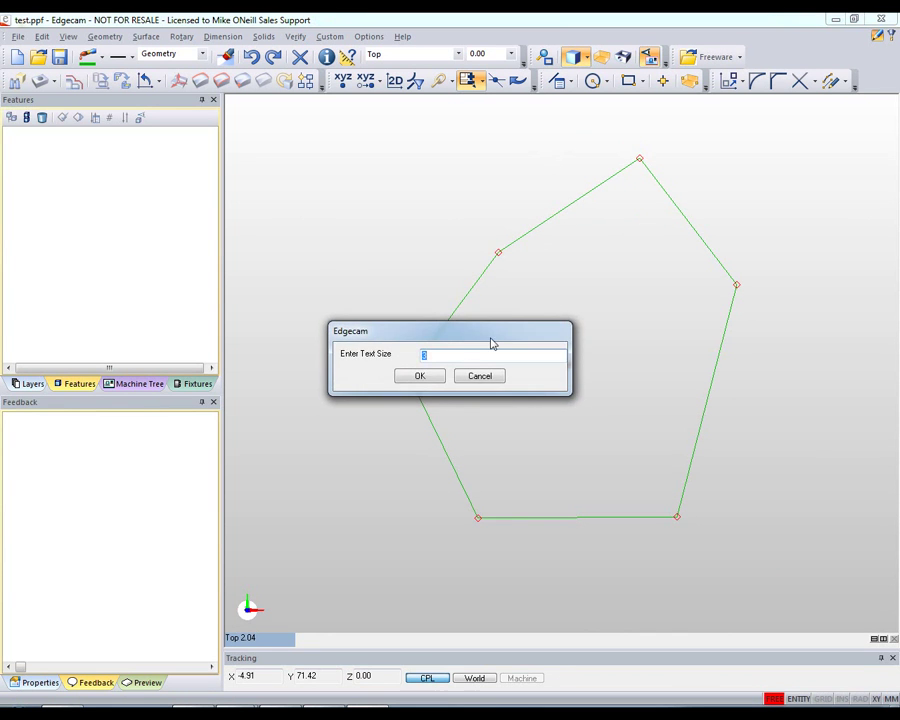
left_click(420, 376)
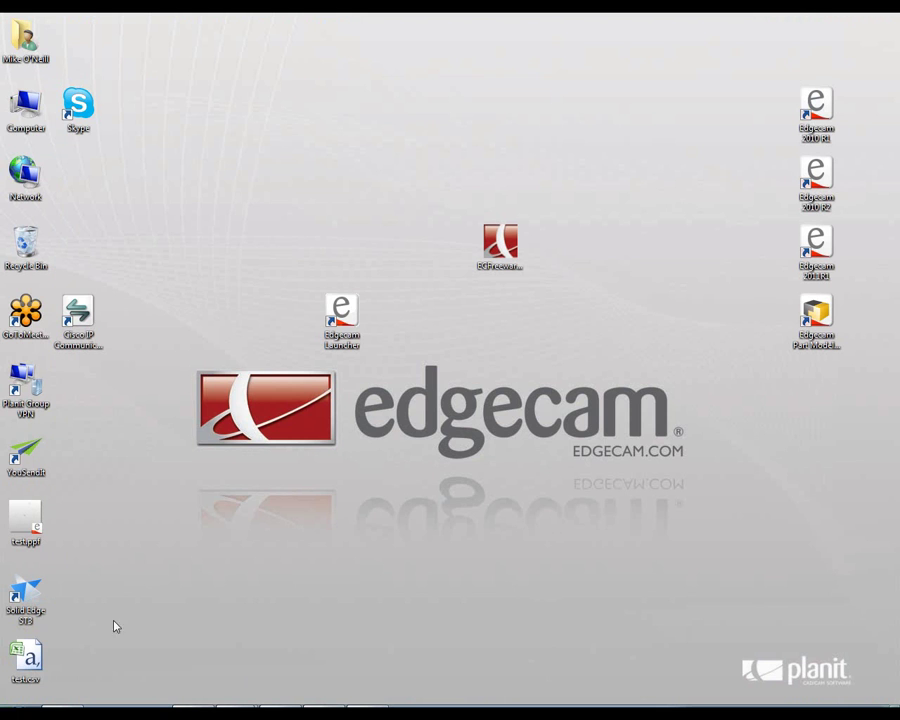
Move test.csv to the desktop centre and open it in Excel
mouse_move(28, 658)
left_mouse_down()
mouse_move(405, 388)
mouse_move(449, 396)
left_mouse_up()
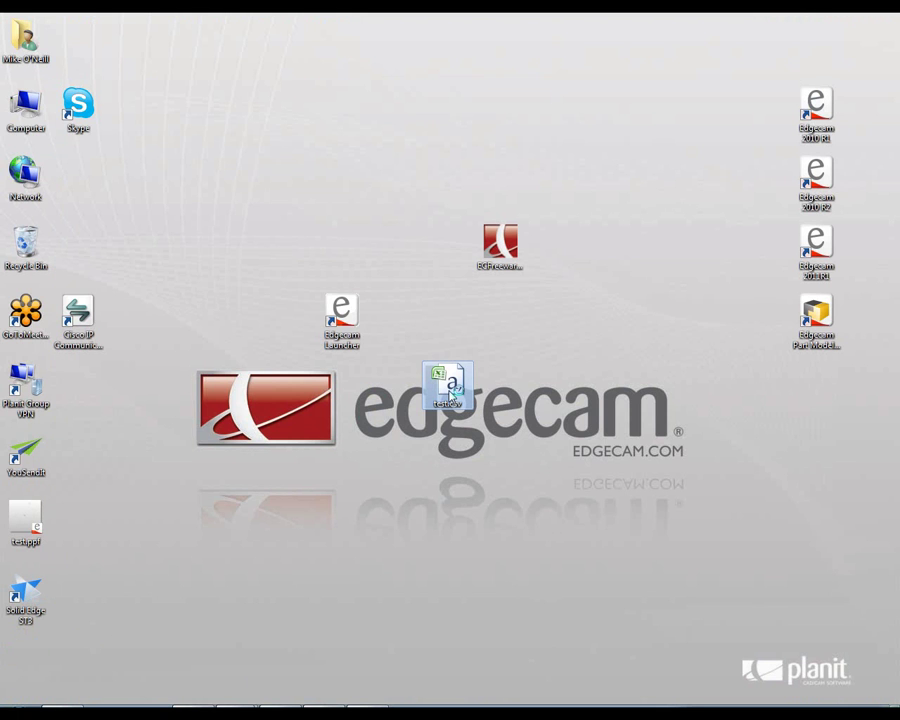
double_click(451, 398)
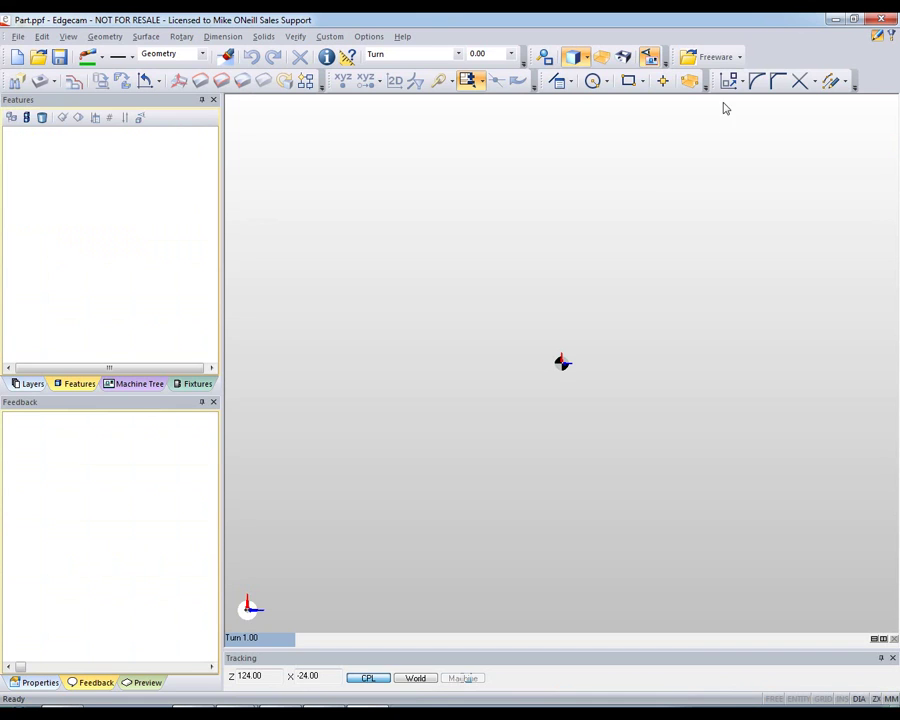
Create turning tube stock with outside diameter 100 and inside diameter 80, then rotate the view
left_click(738, 60)
mouse_move(740, 113)
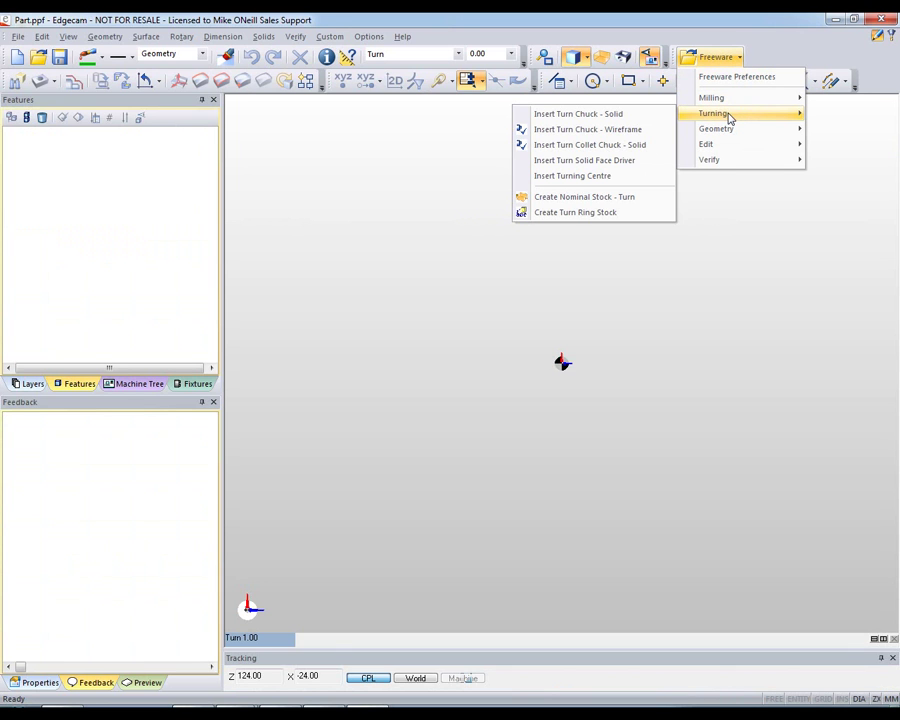
left_click(628, 212)
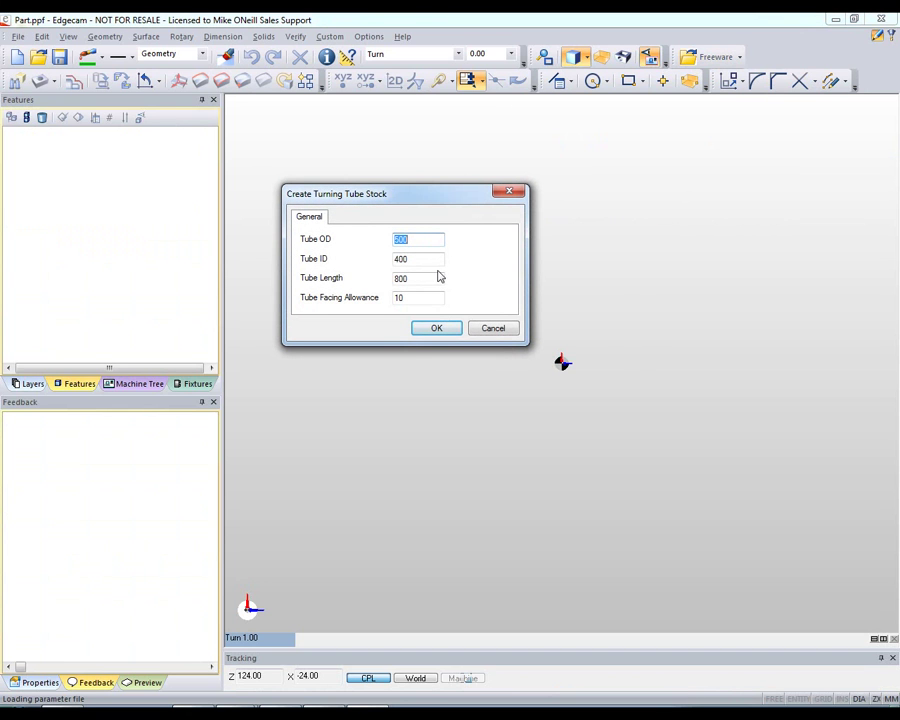
type("100")
key("Tab")
type("80")
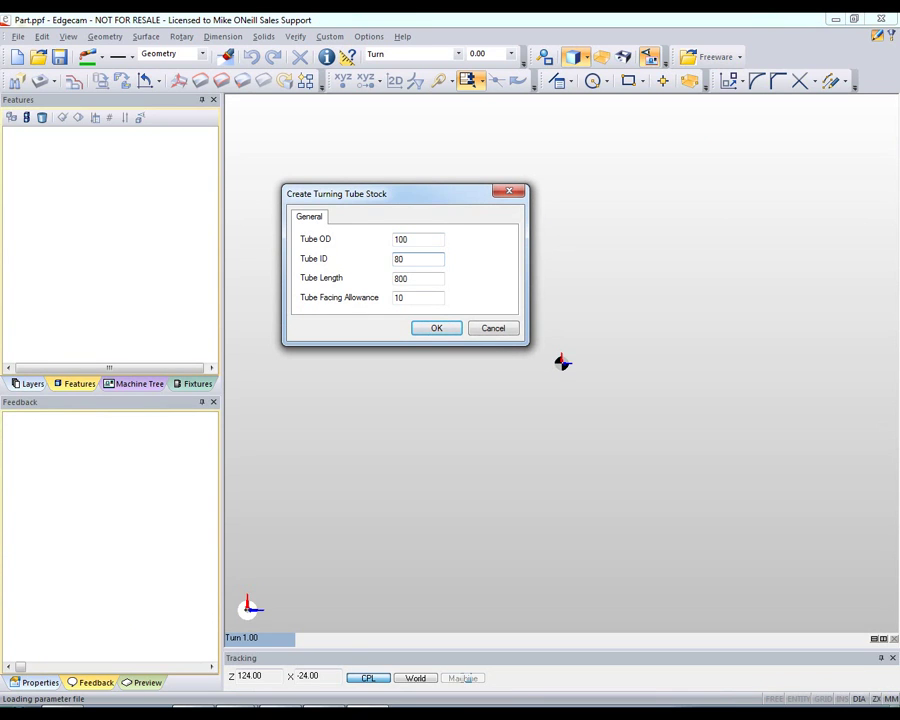
key("Tab")
key("Return")
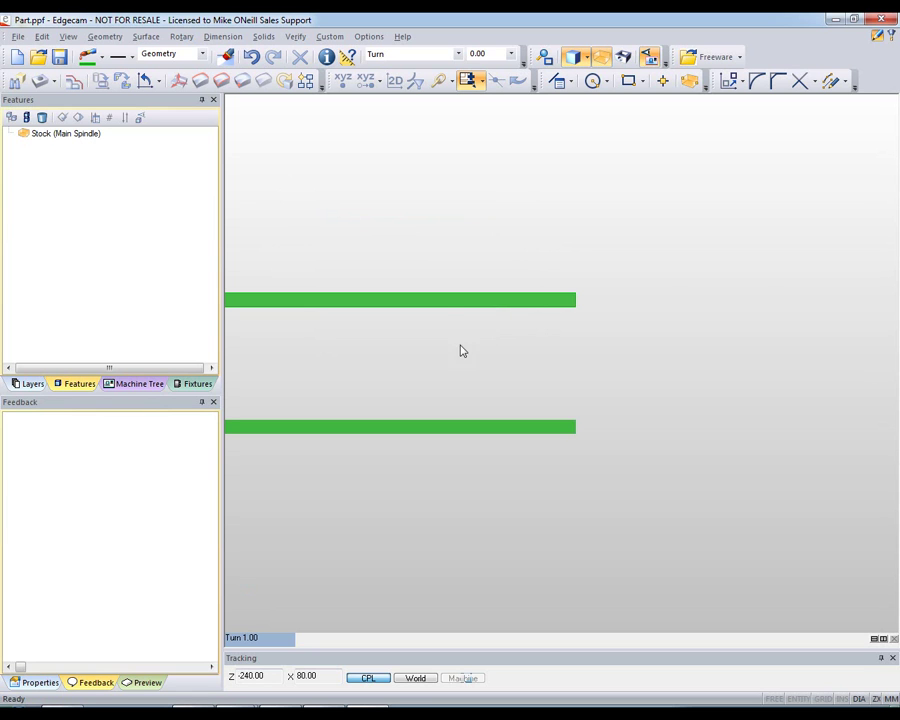
mouse_move(470, 364)
middle_mouse_down()
mouse_move(667, 322)
mouse_move(575, 267)
middle_mouse_up()
middle_click_drag(550, 326, 538, 301, "ctrl")
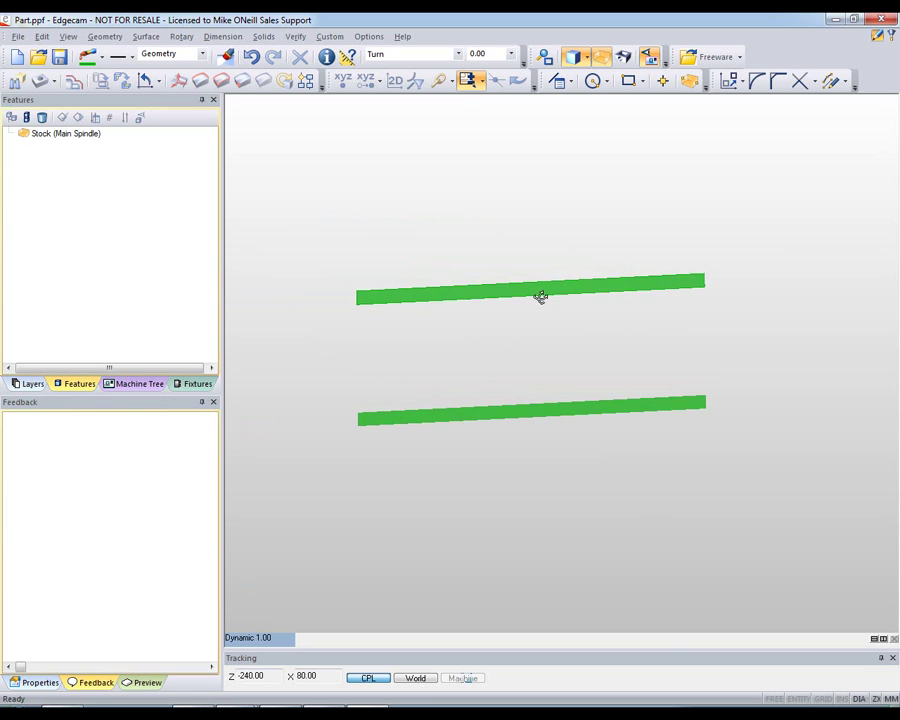
Open the recent Spigot Drive Plate part, discarding changes to Part.ppf
left_click(19, 38)
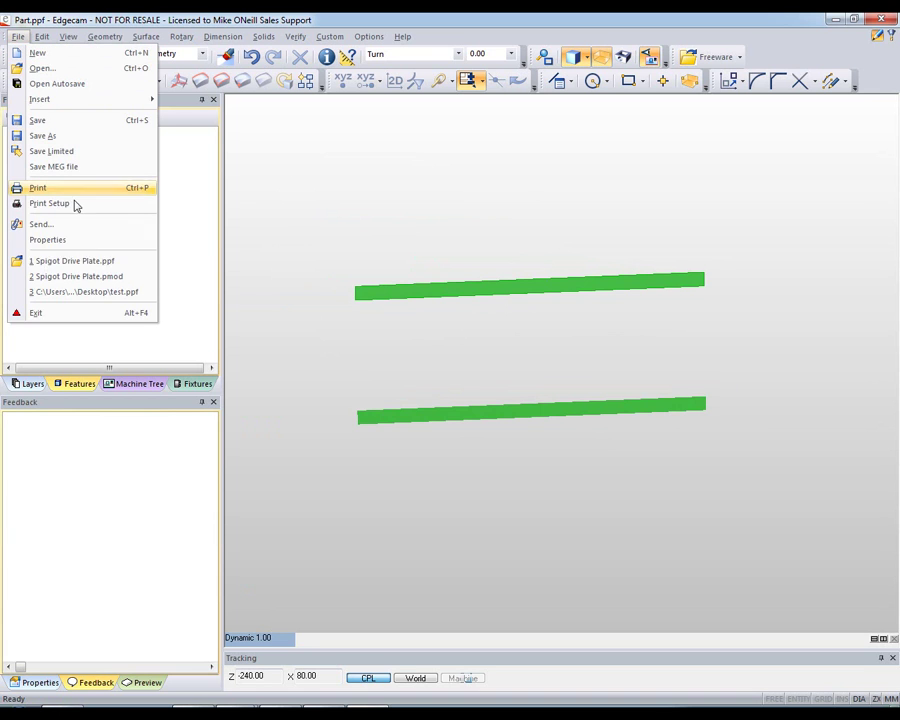
left_click(105, 263)
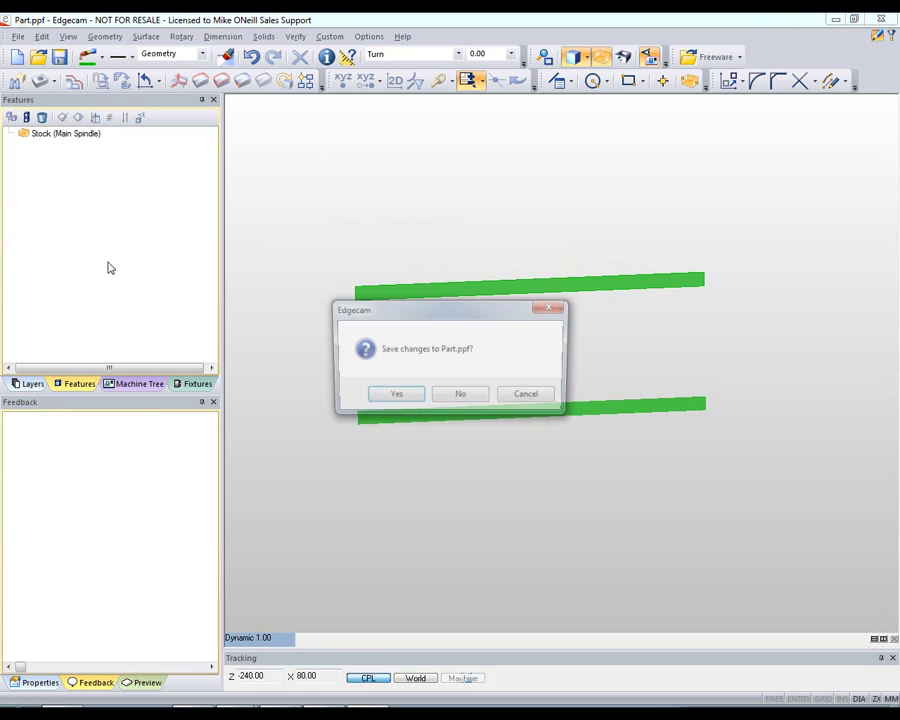
left_click(460, 396)
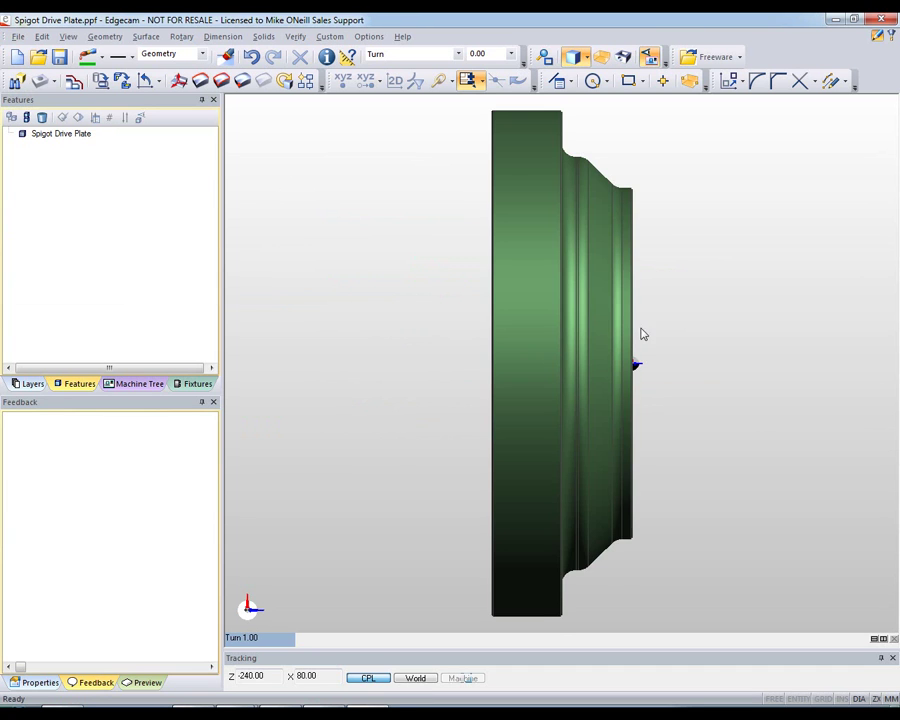
Add nominal turning stock of diameter 380 around the solid and view it in 3-D
left_click(716, 56)
mouse_move(740, 113)
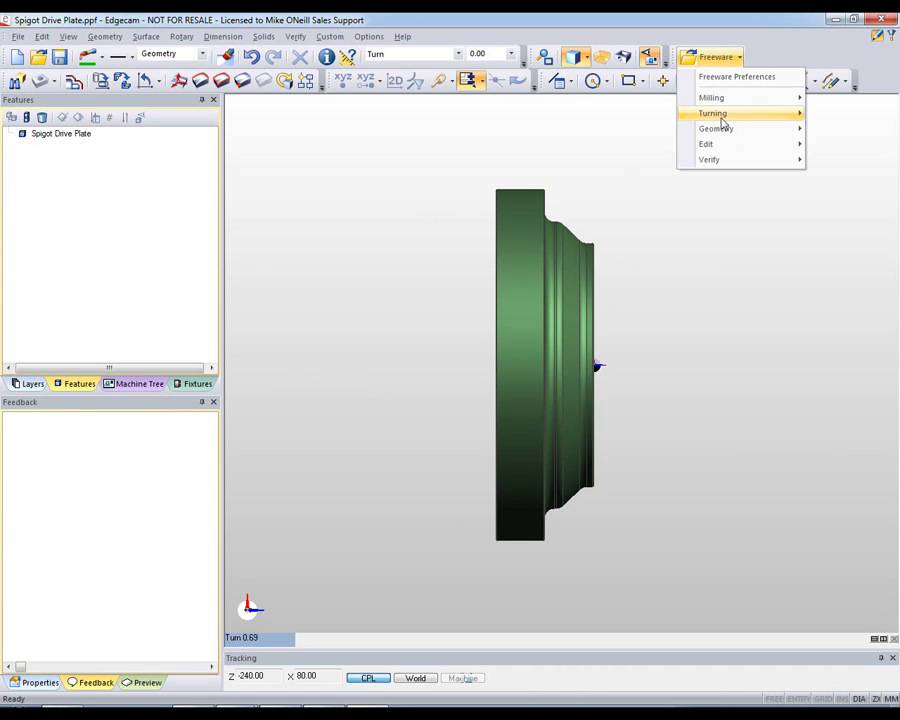
left_click(626, 197)
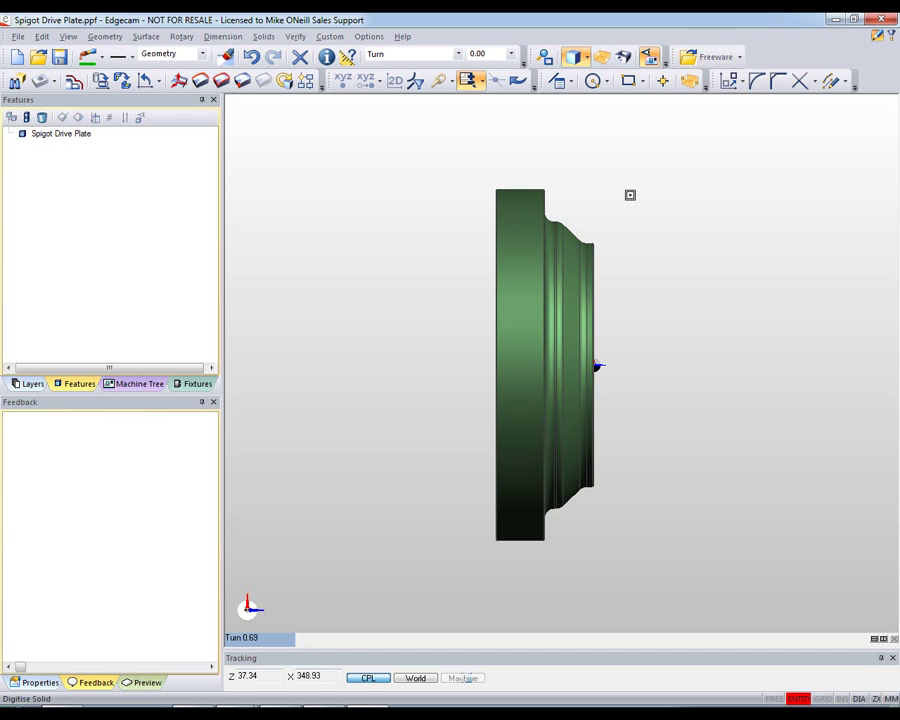
left_click(518, 228)
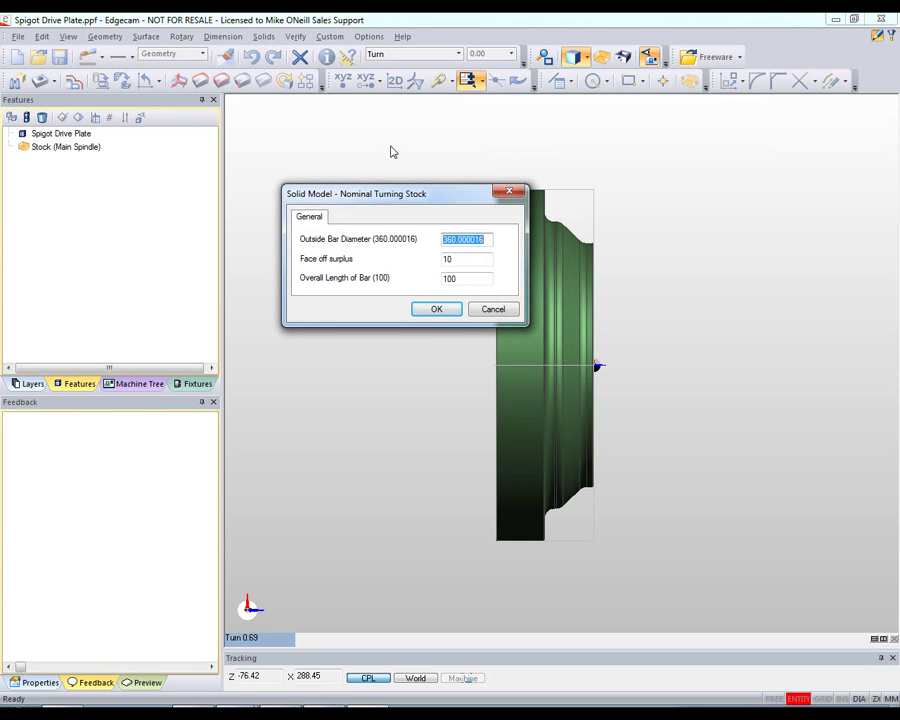
type("380")
key("Tab")
key("Tab")
key("Return")
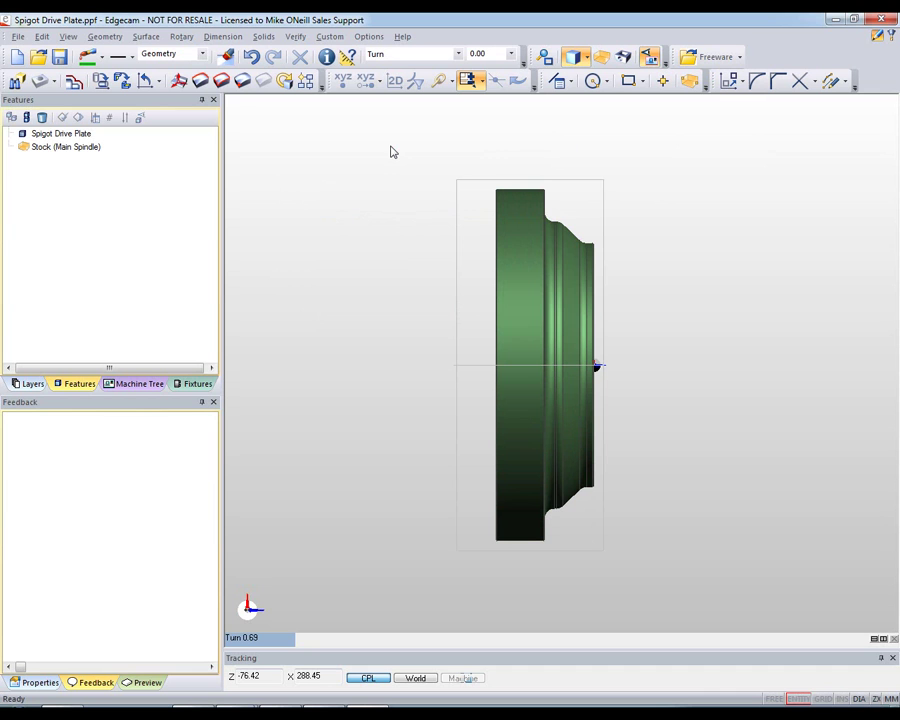
left_click(575, 56)
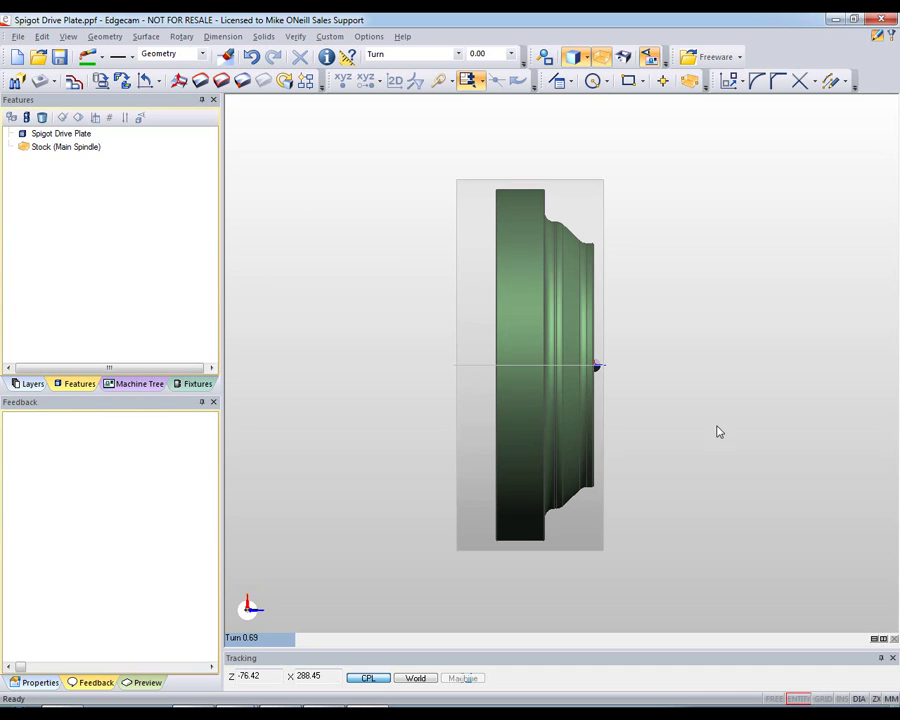
left_click_drag(709, 428, 470, 261)
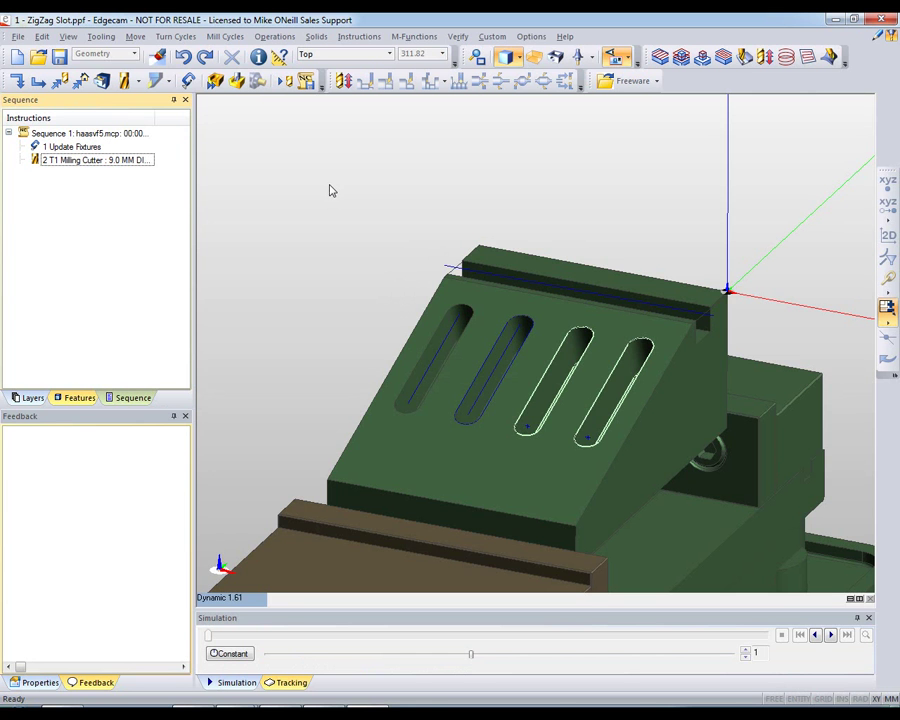
Create a ZigZag ramp slot operation, no finish pass, depth -5, along the top edge
left_click_drag(331, 190, 332, 168)
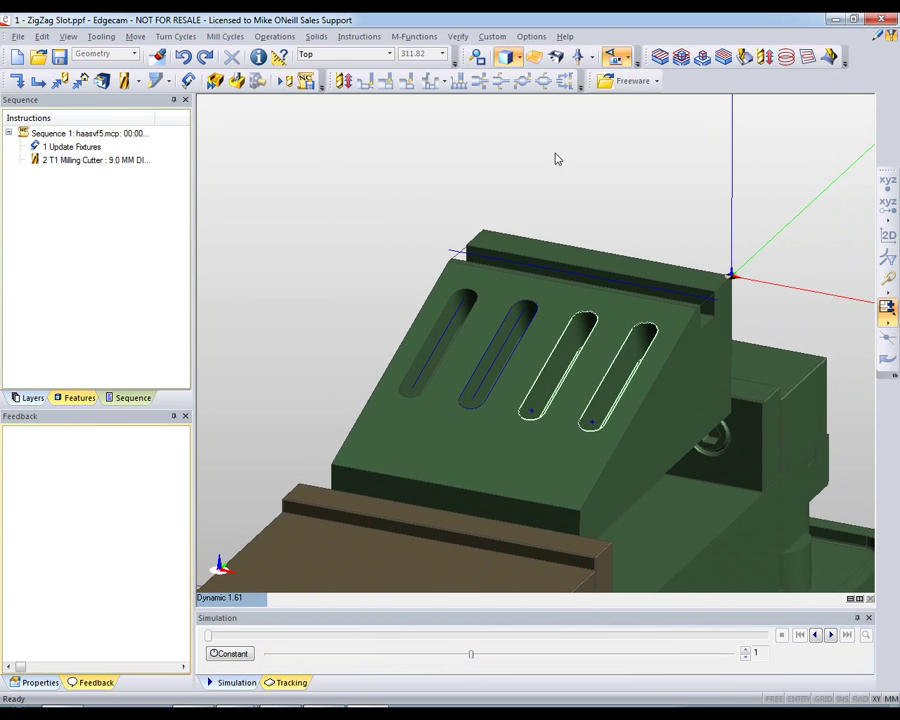
left_click(651, 81)
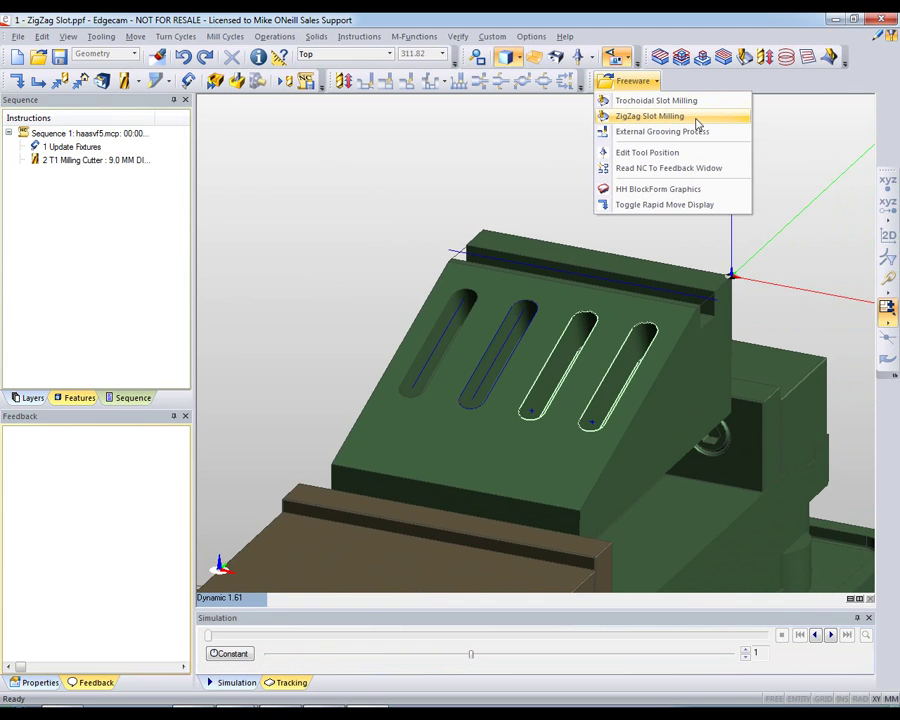
left_click(697, 120)
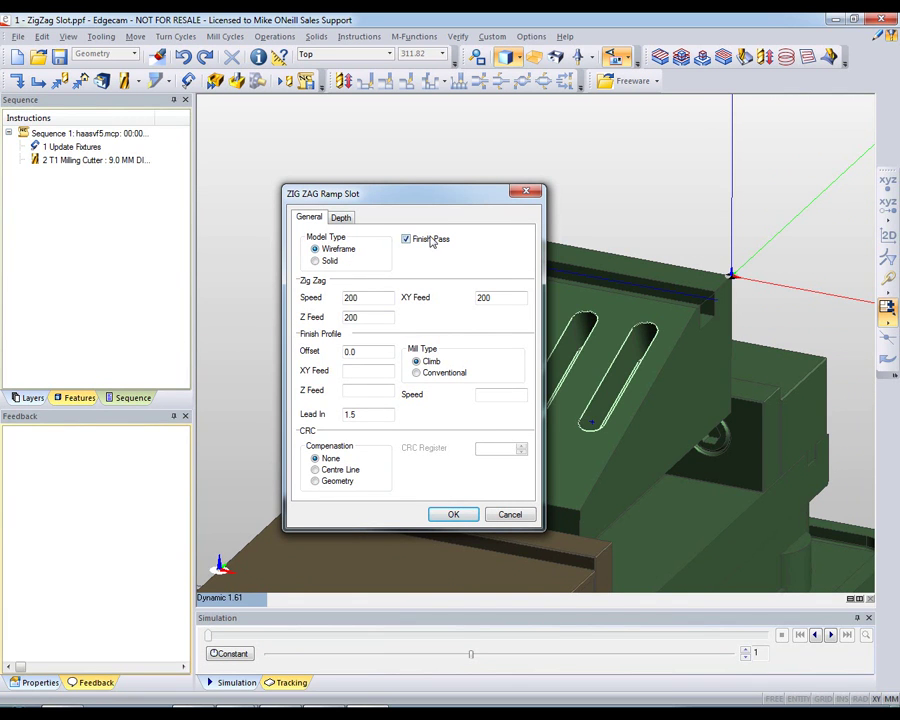
left_click(406, 238)
left_click(342, 219)
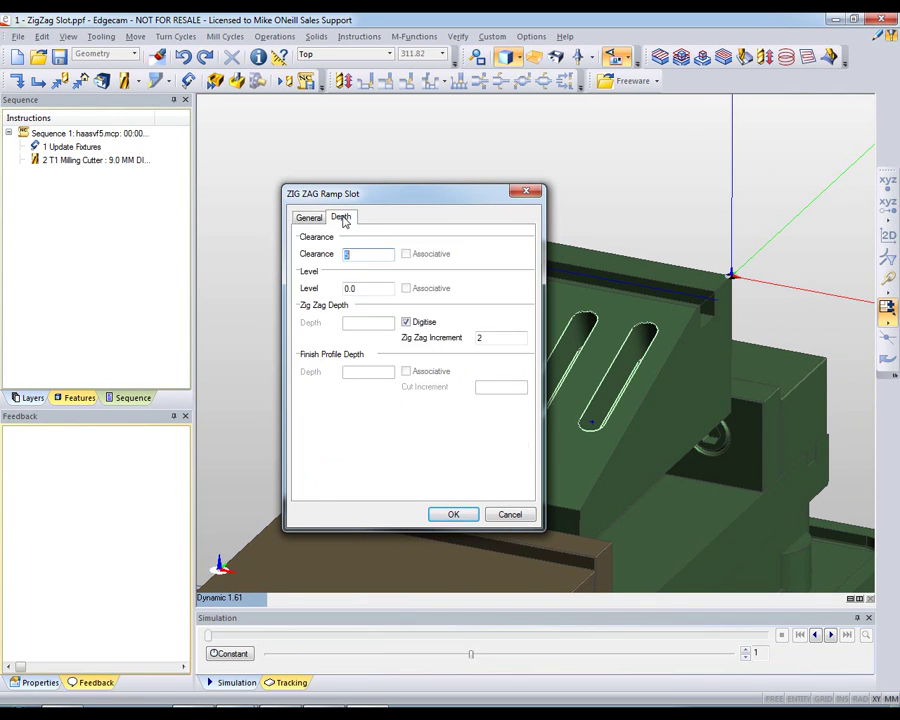
left_click(416, 327)
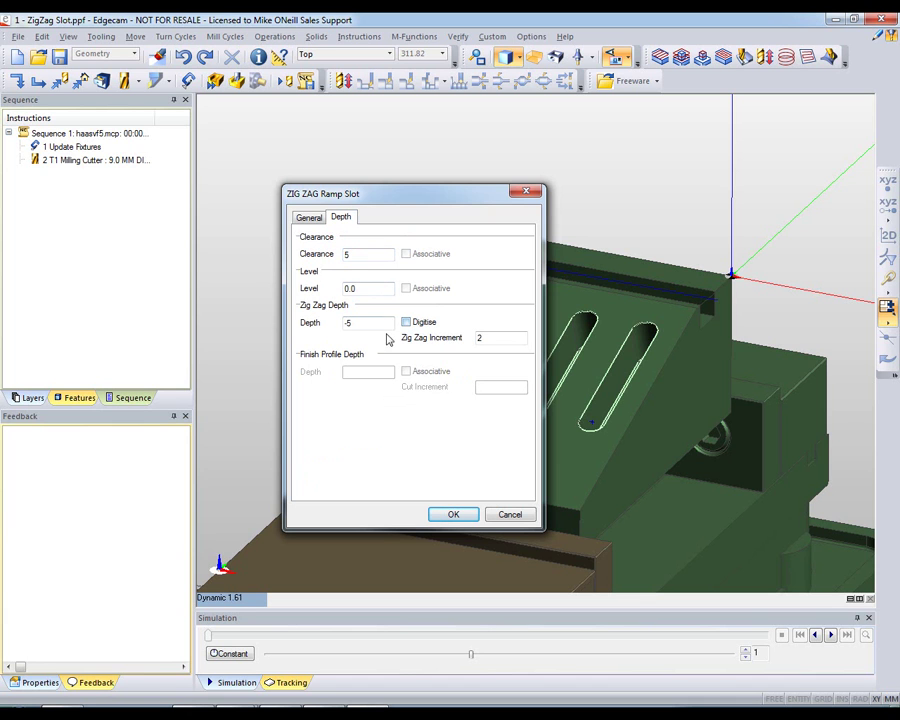
left_click(450, 515)
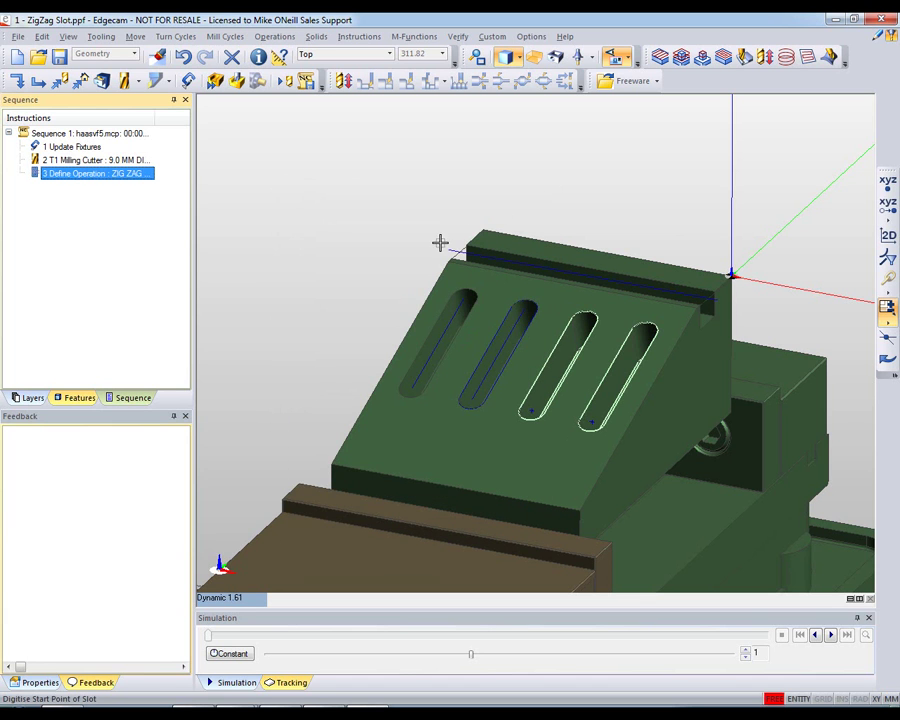
left_click(451, 248)
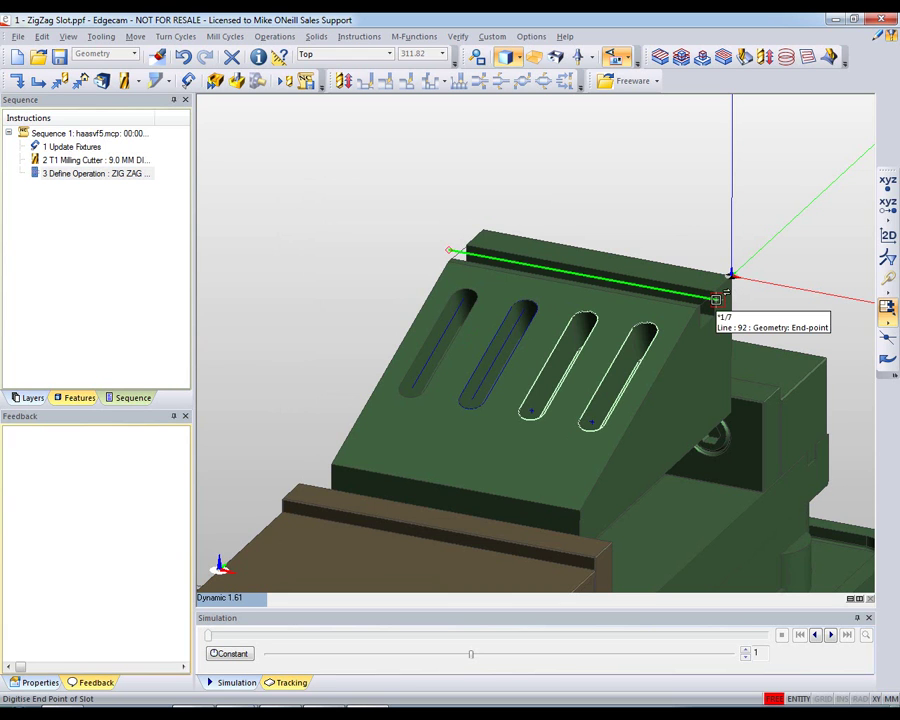
left_click(724, 292)
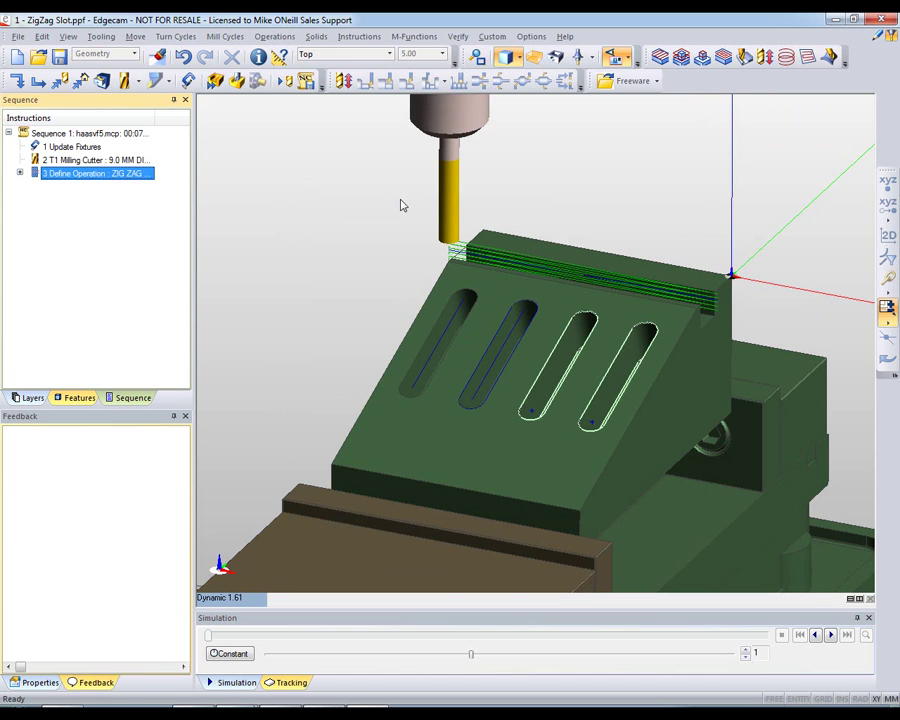
Expand operation 3's move list and switch the rapid move display on
left_click(20, 174)
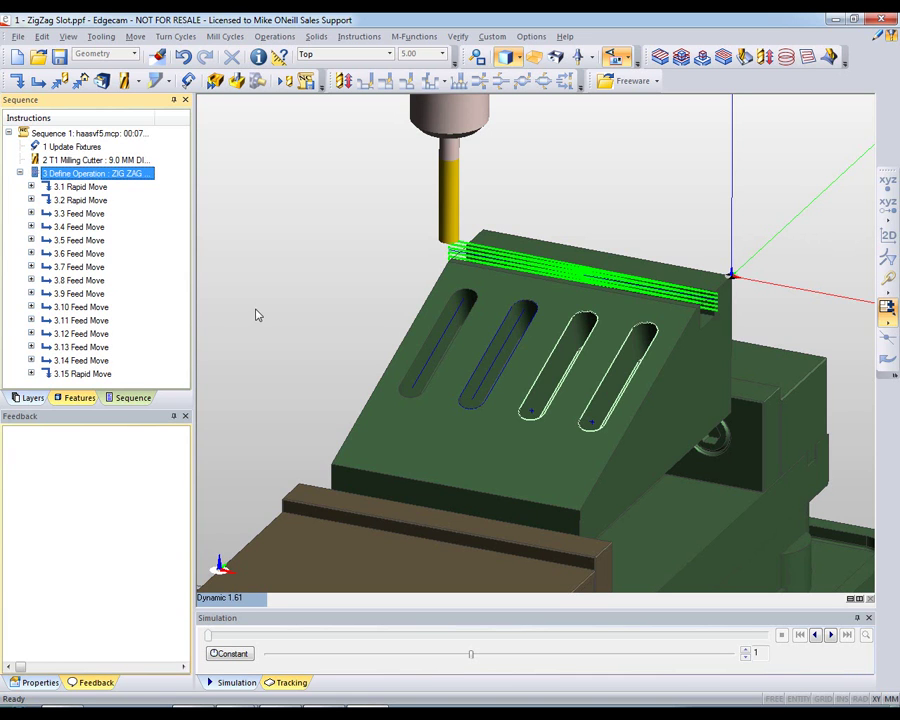
scroll(643, 173, "up", 3)
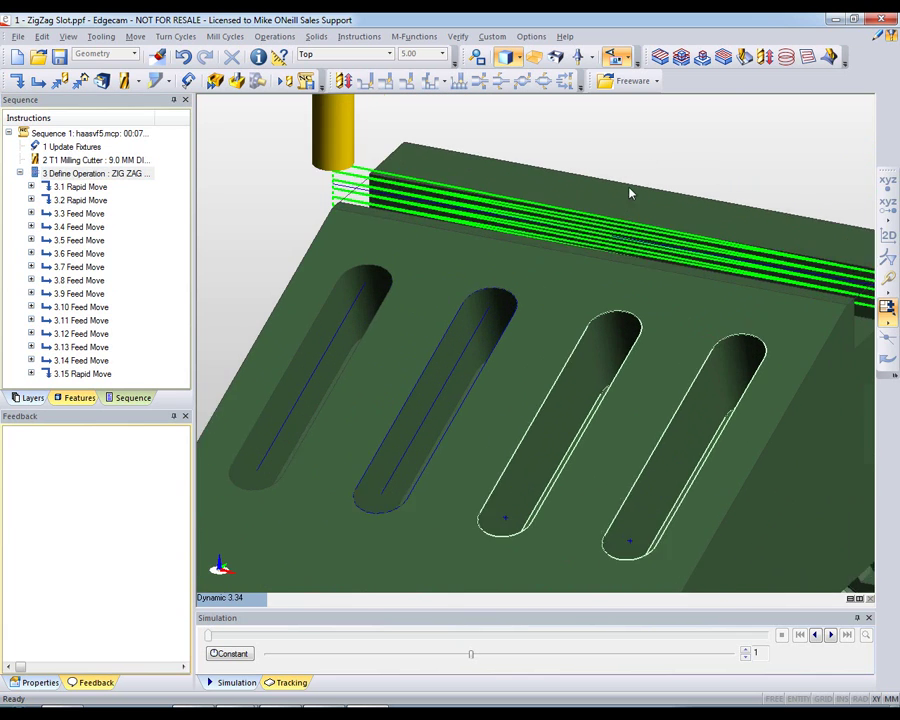
scroll(629, 191, "down", 1)
left_click(633, 80)
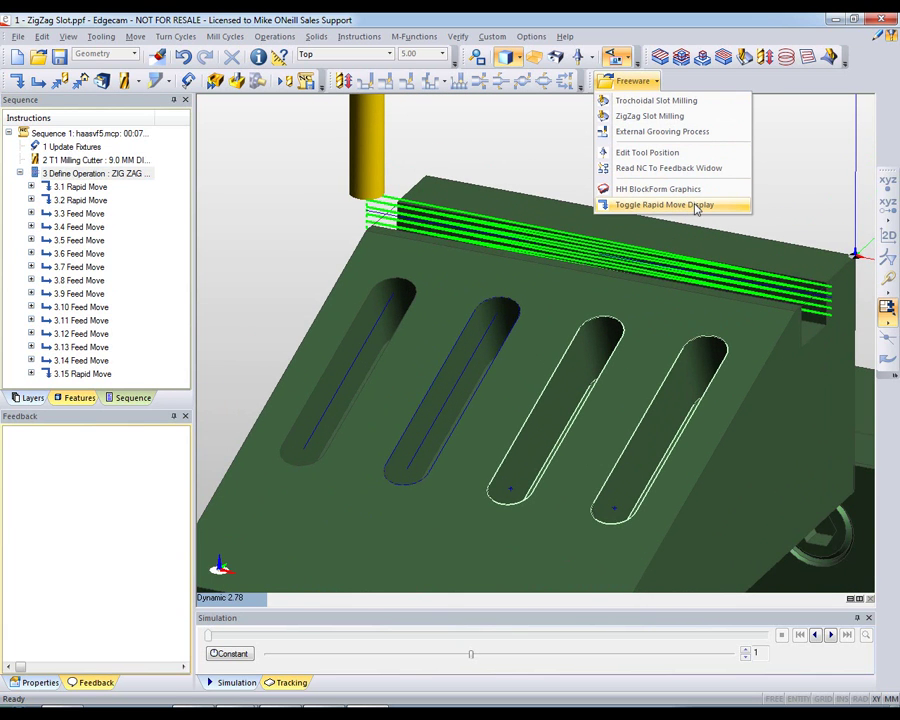
left_click(697, 206)
left_click(360, 249)
left_click(432, 293)
Toggle the rapid move display again to hide the rapid moves
left_click(657, 82)
left_click(640, 202)
left_click(366, 261)
left_click(434, 293)
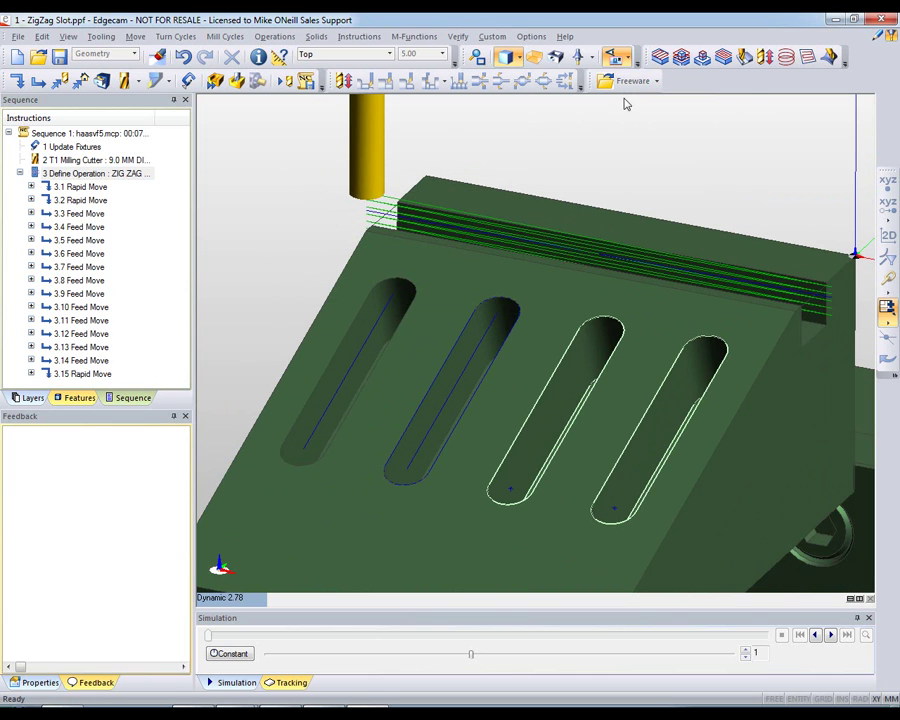
left_click(656, 82)
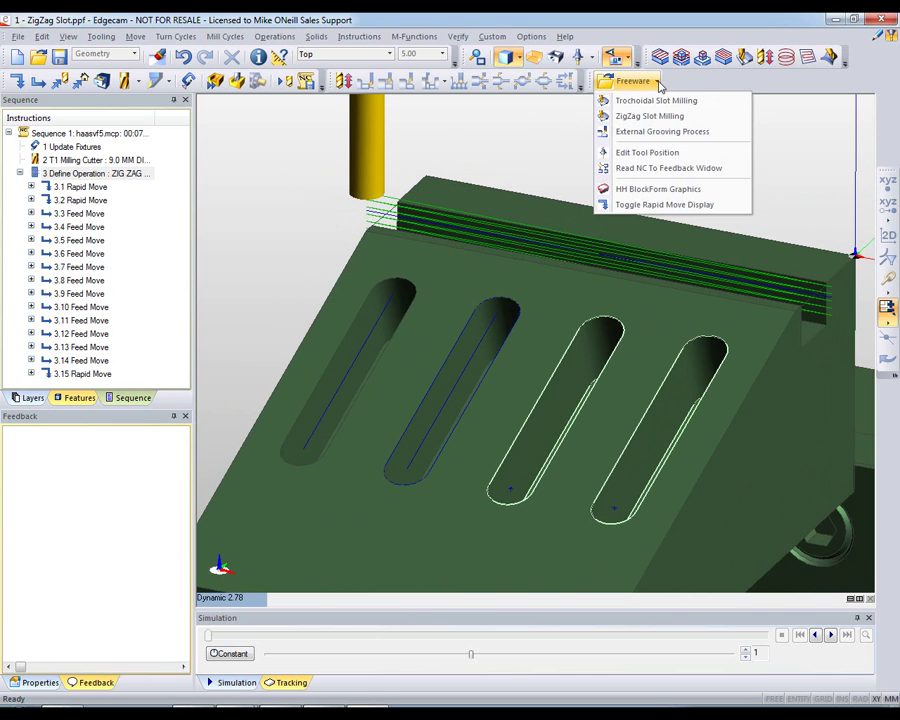
Confirm the 9.0 mm end mill's turret position and start CNC code generation
left_click(645, 156)
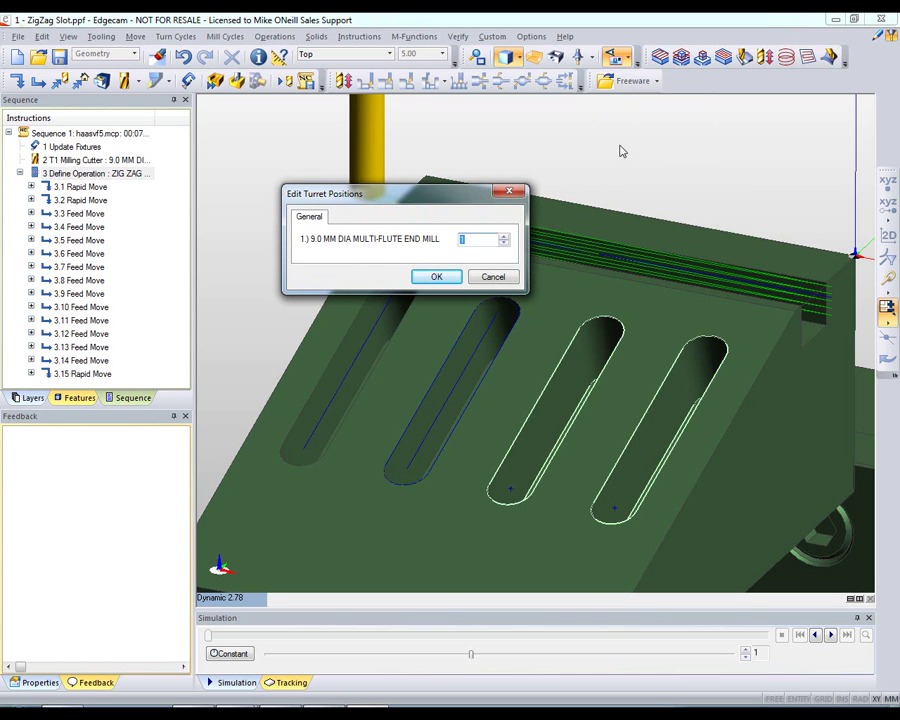
left_click(437, 277)
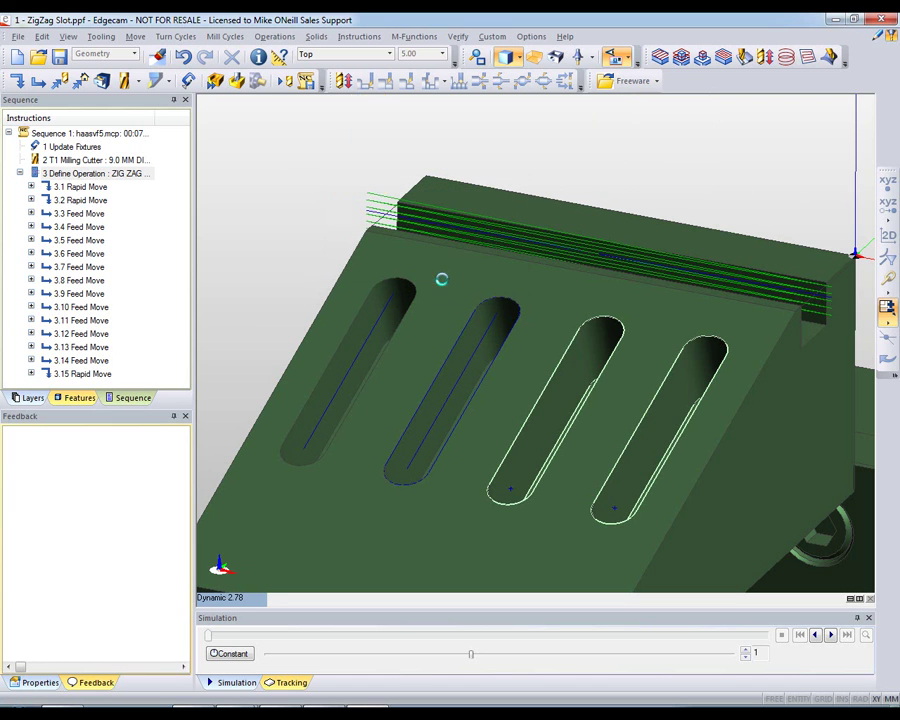
left_click(306, 80)
Output the NC file, overwriting the existing one, and close the editor
left_click(379, 368)
left_click(508, 398)
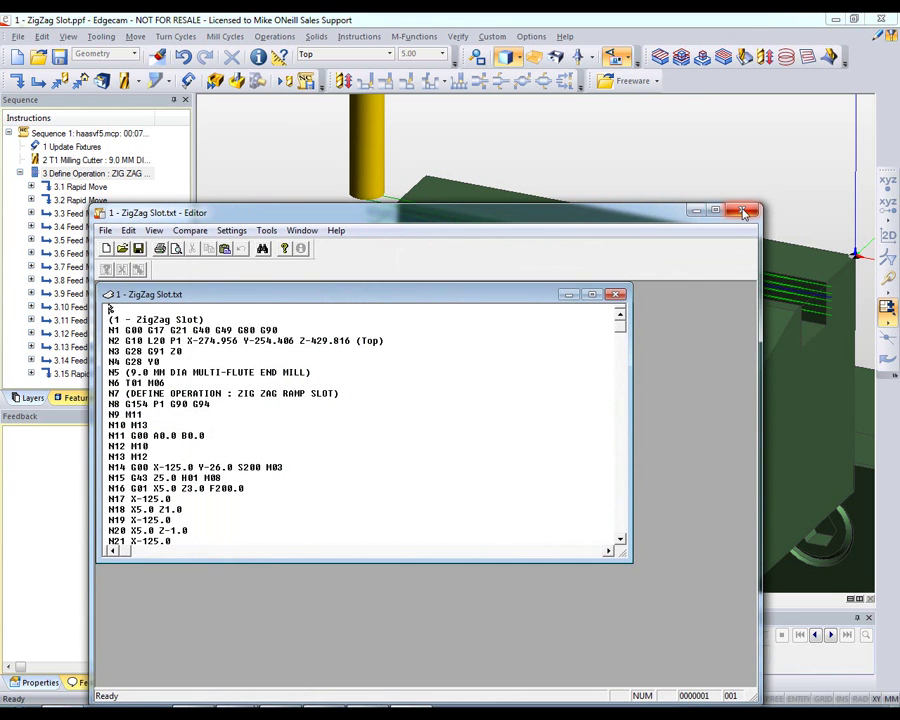
left_click(743, 213)
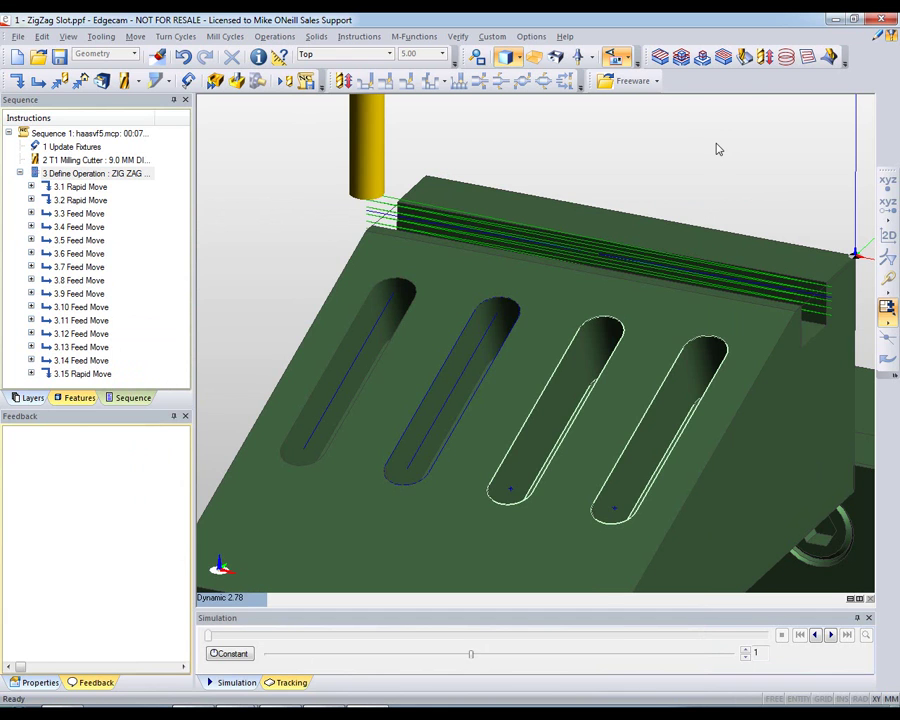
Read the NC program into the Feedback window, select the code, and clear it
left_click(645, 81)
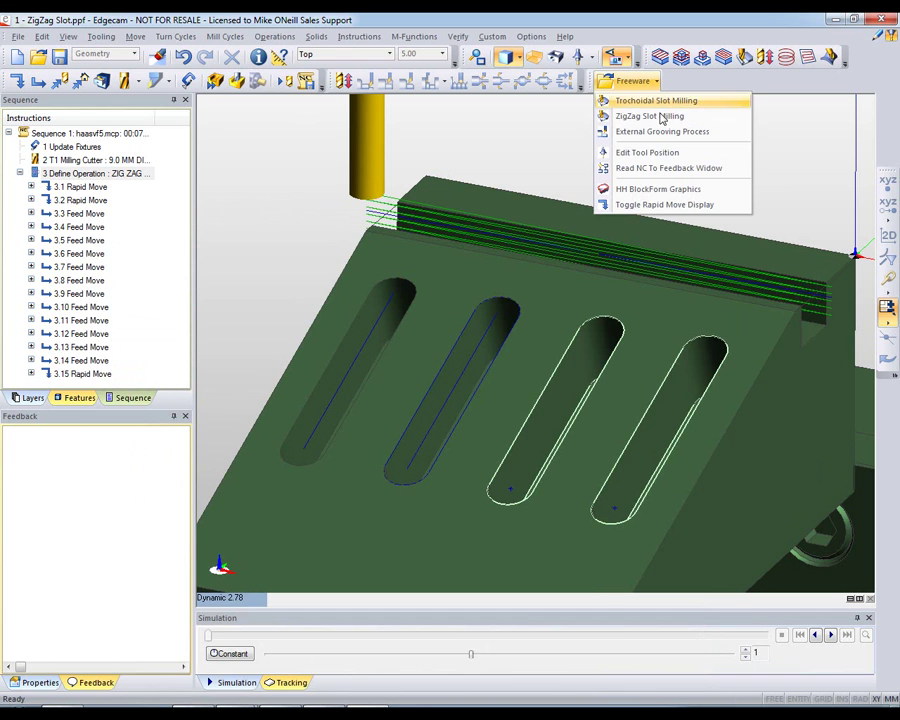
left_click(680, 168)
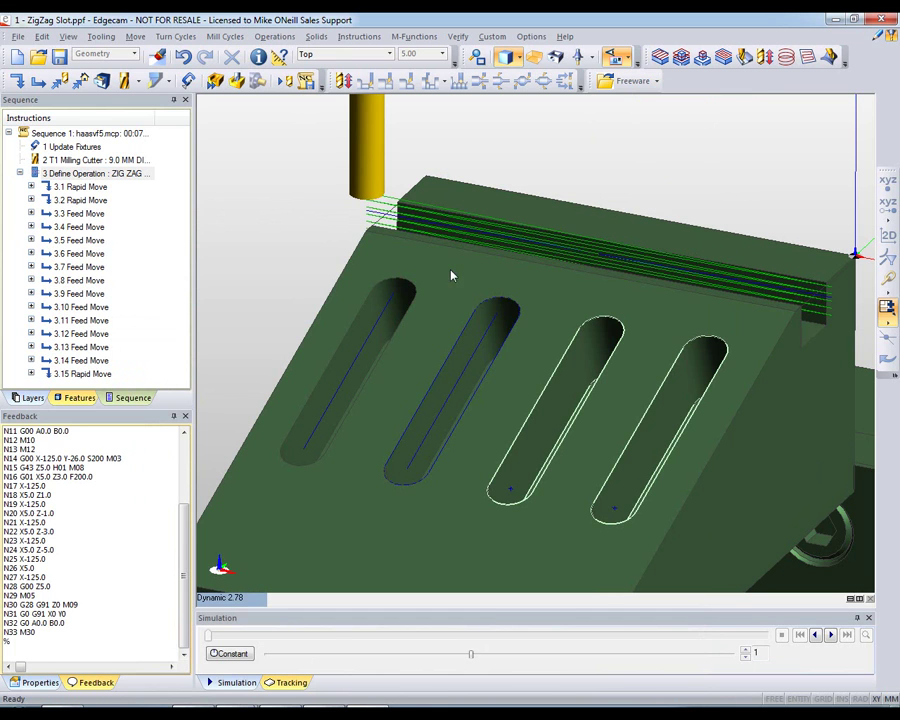
scroll(178, 510, "up", 2)
scroll(179, 490, "up", 2)
left_click_drag(180, 481, 184, 566)
left_click_drag(4, 455, 60, 590)
right_click(92, 525)
left_click(118, 549)
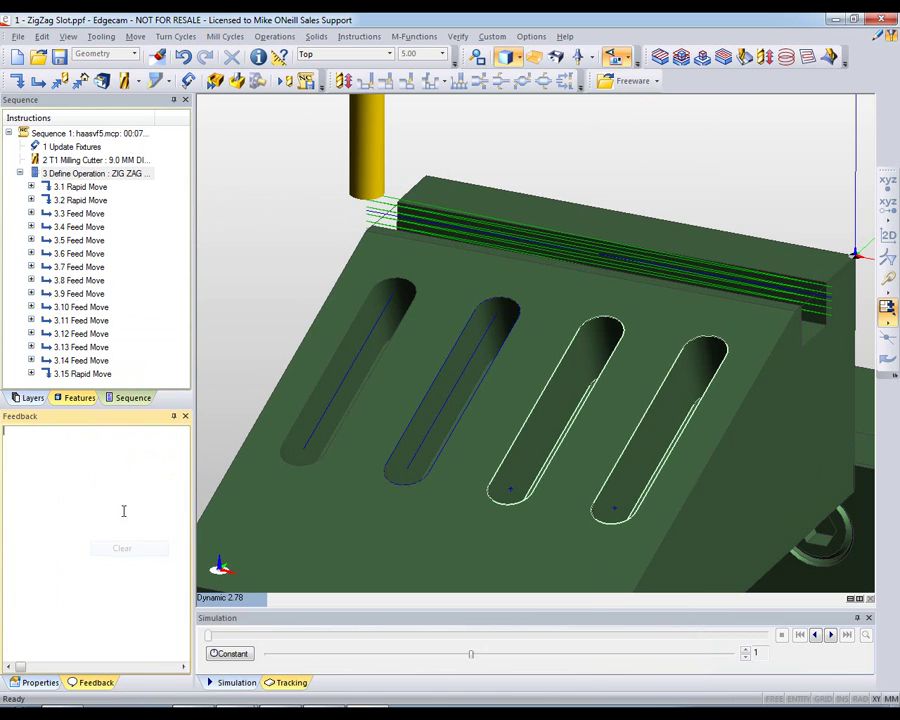
Reload the NC program into Feedback and clear it once more
left_click(652, 80)
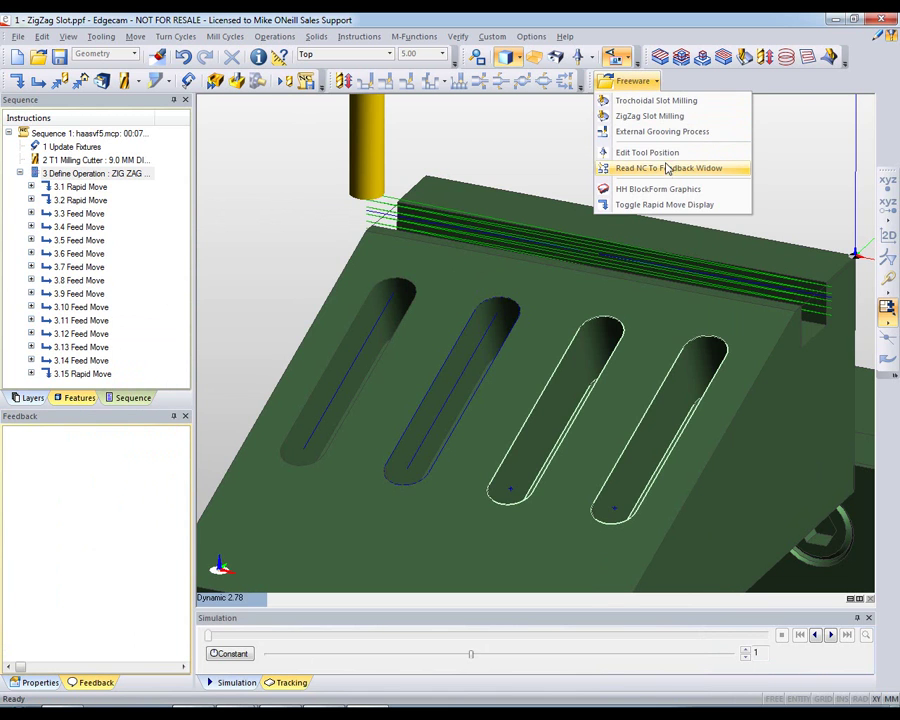
left_click(668, 169)
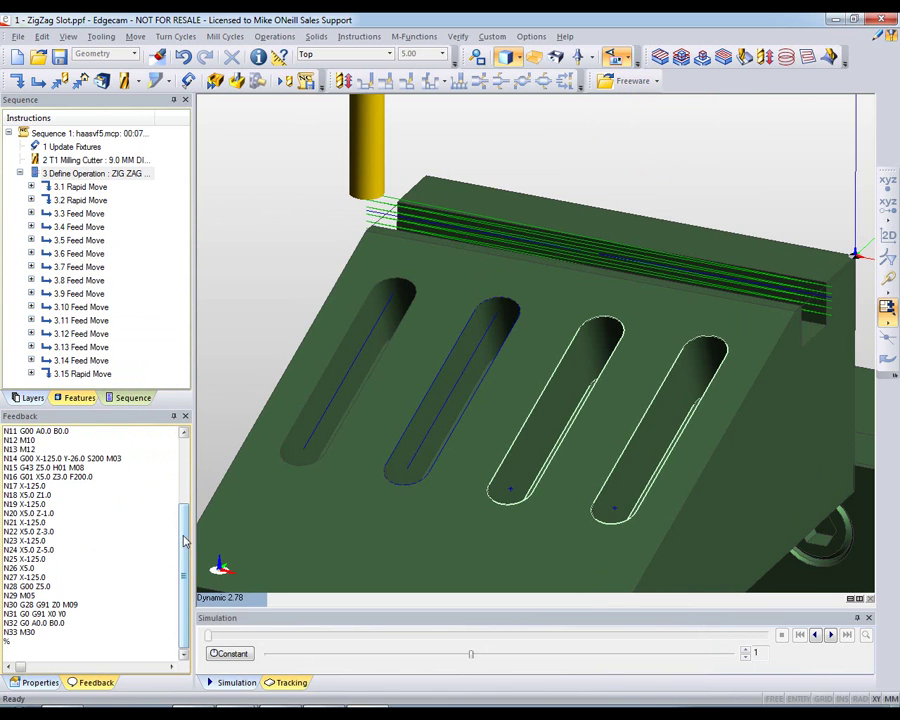
scroll(180, 535, "up", 2)
scroll(180, 535, "up", 3)
left_click_drag(45, 440, 95, 652)
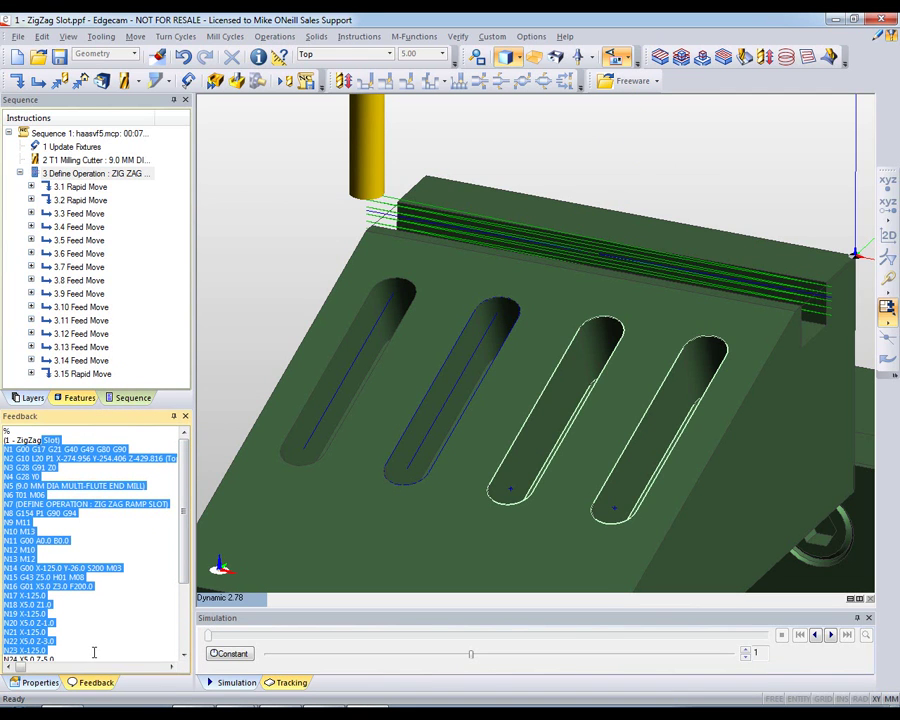
right_click(118, 467)
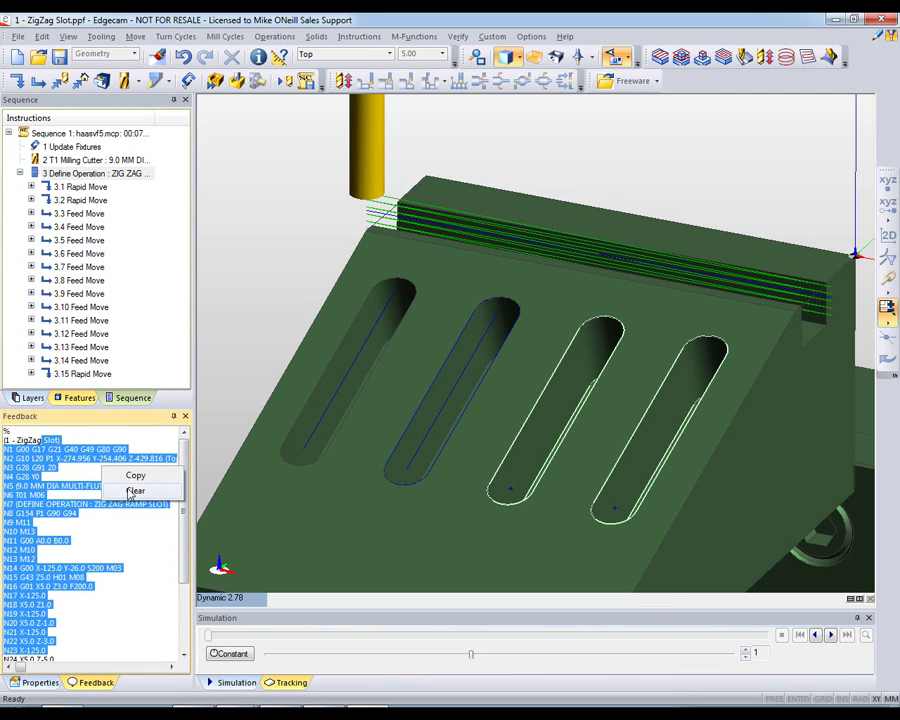
left_click(134, 491)
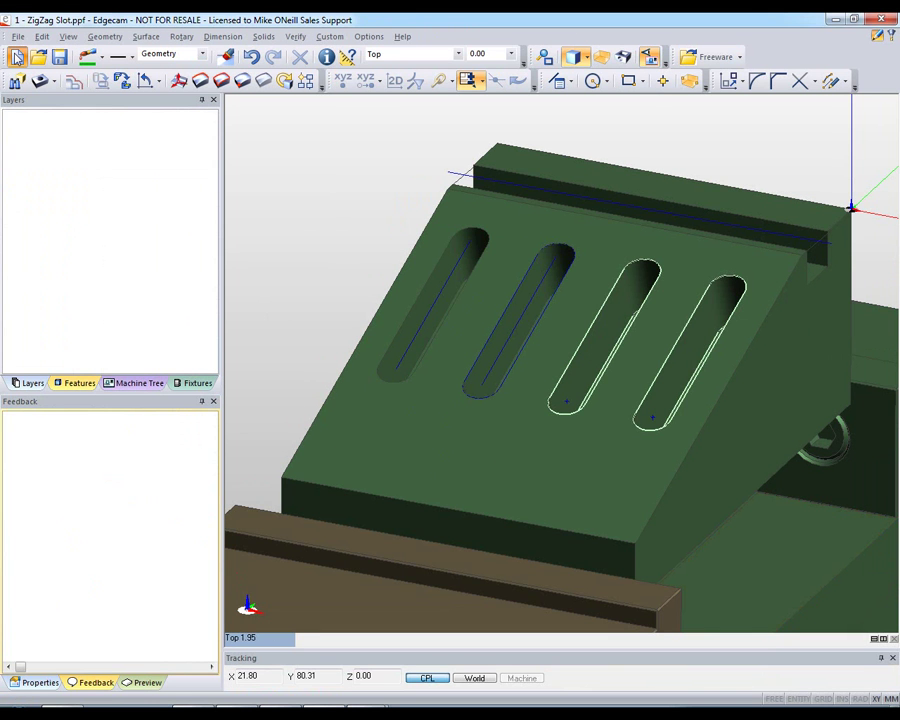
Start a new part and place a radius-50 circle
key("ctrl+n")
left_click(593, 82)
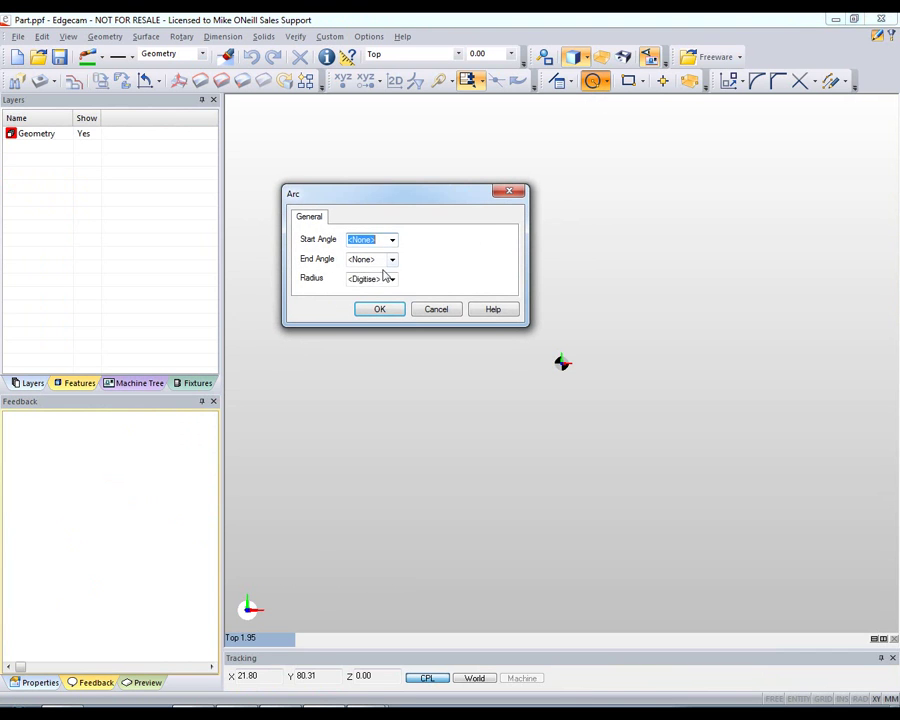
key("Tab")
key("Tab")
type("50")
key("Return")
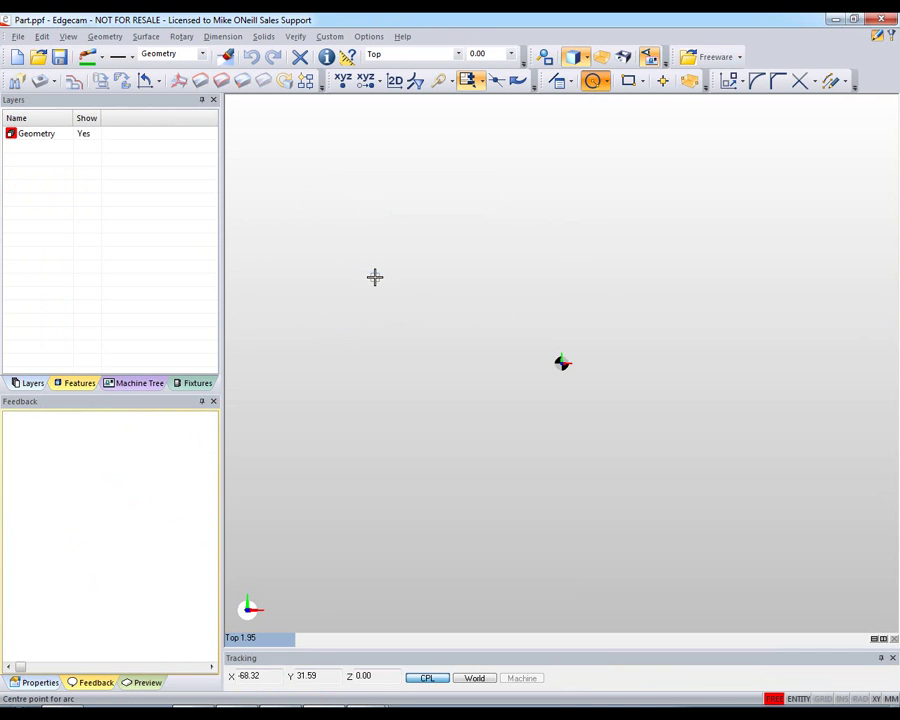
left_click(477, 257)
key("Escape")
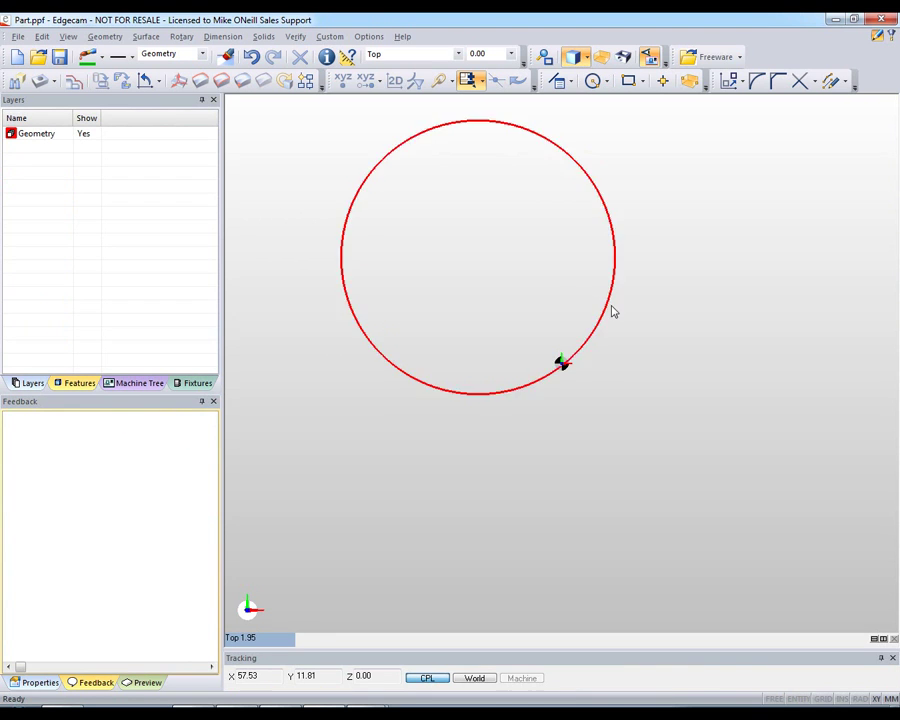
Break the circle into line segments with Break Arc In Any Plane at 0.001 tolerance
left_click(740, 58)
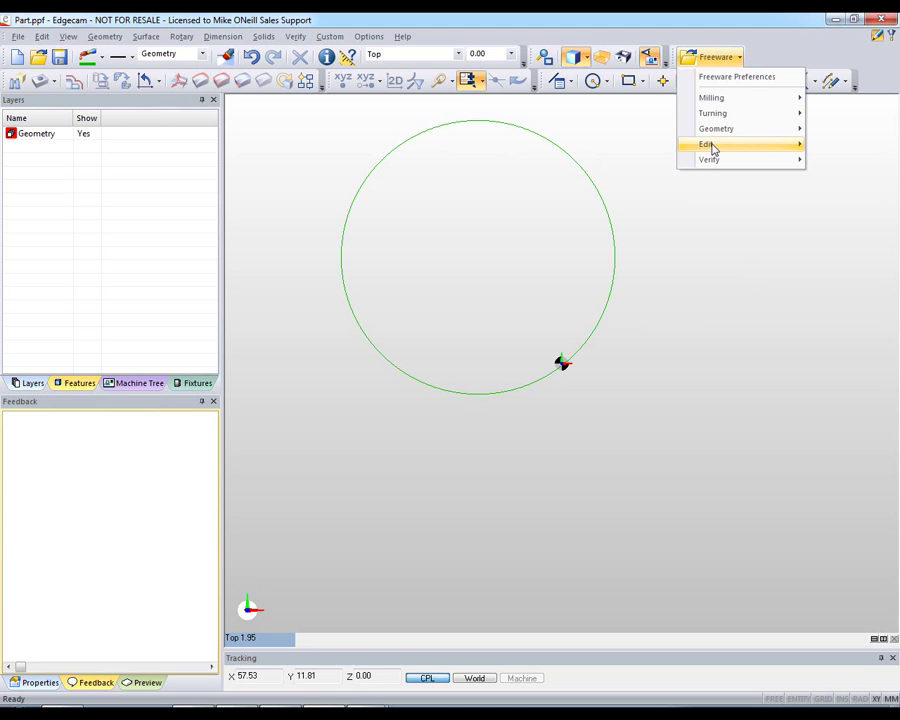
mouse_move(706, 144)
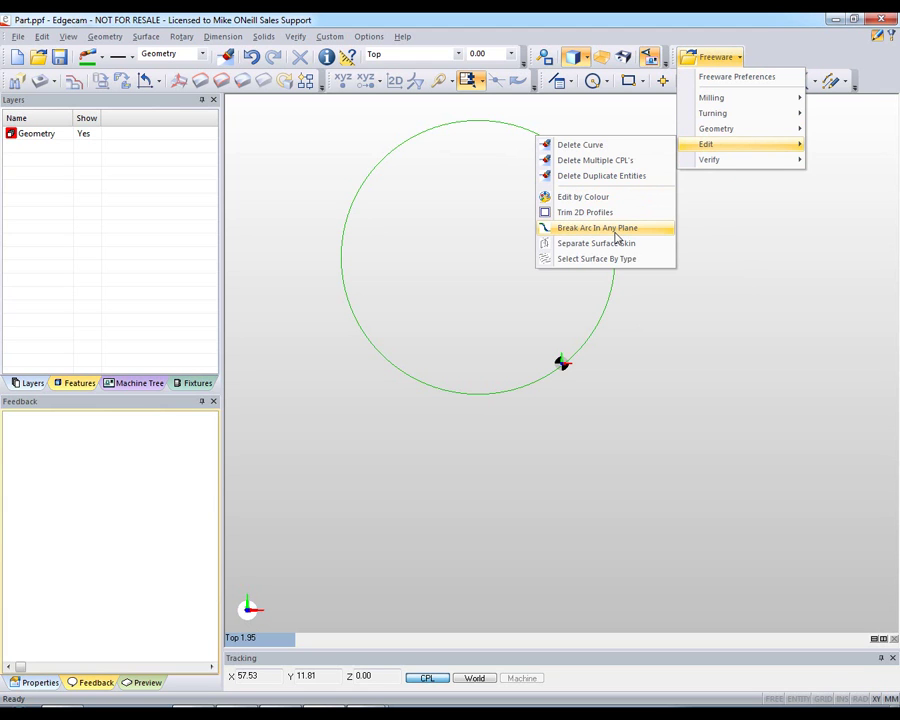
left_click(616, 234)
left_click(613, 240)
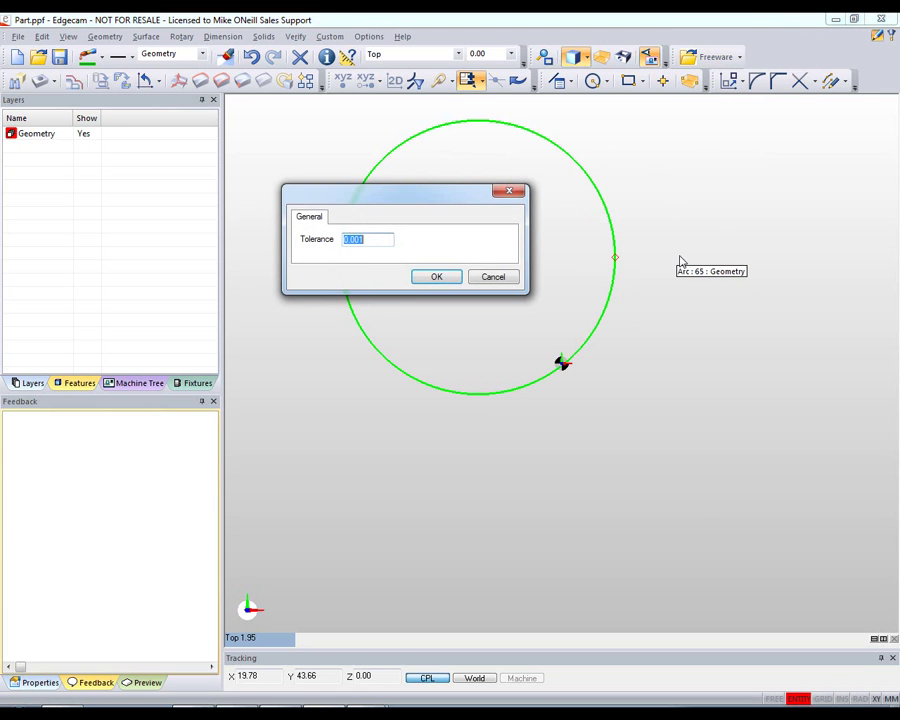
left_click(437, 277)
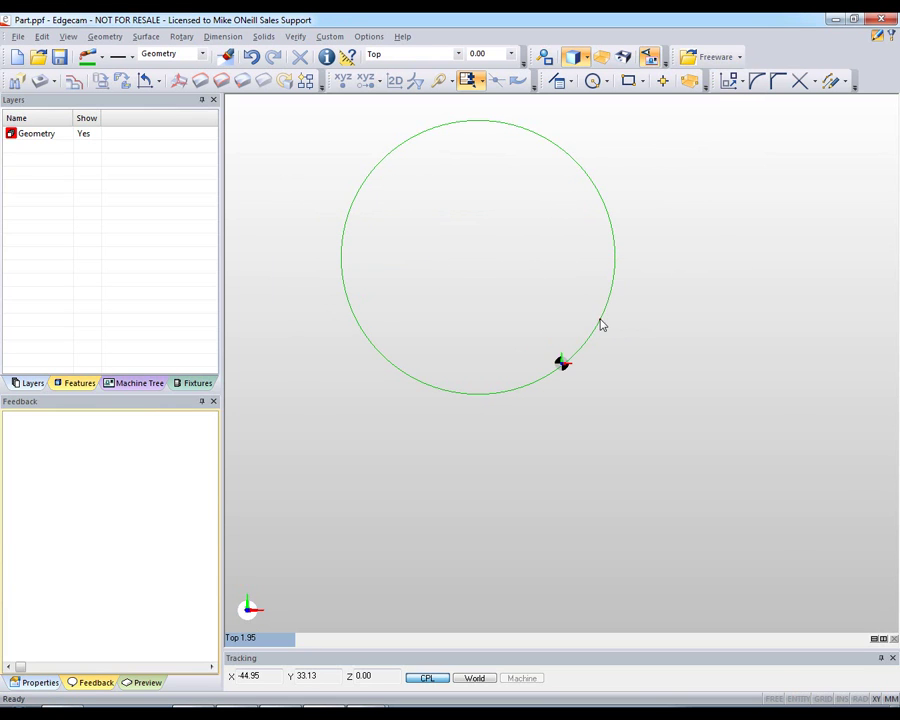
Reopen the recent Solid Plate part, discarding changes to the circle part, and orbit to inspect it
left_click(18, 37)
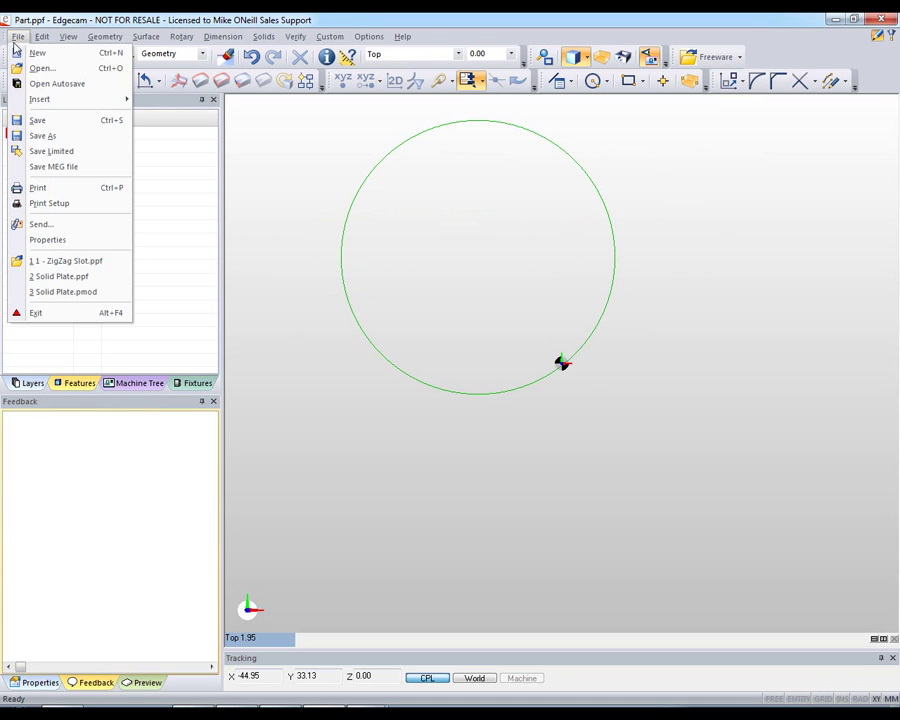
left_click(30, 277)
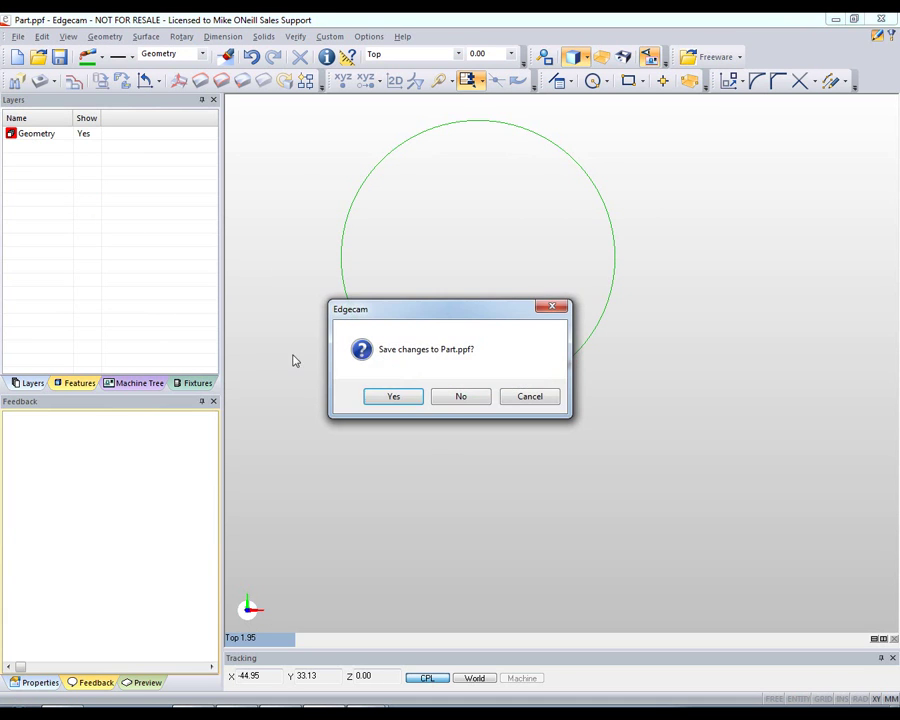
left_click(461, 398)
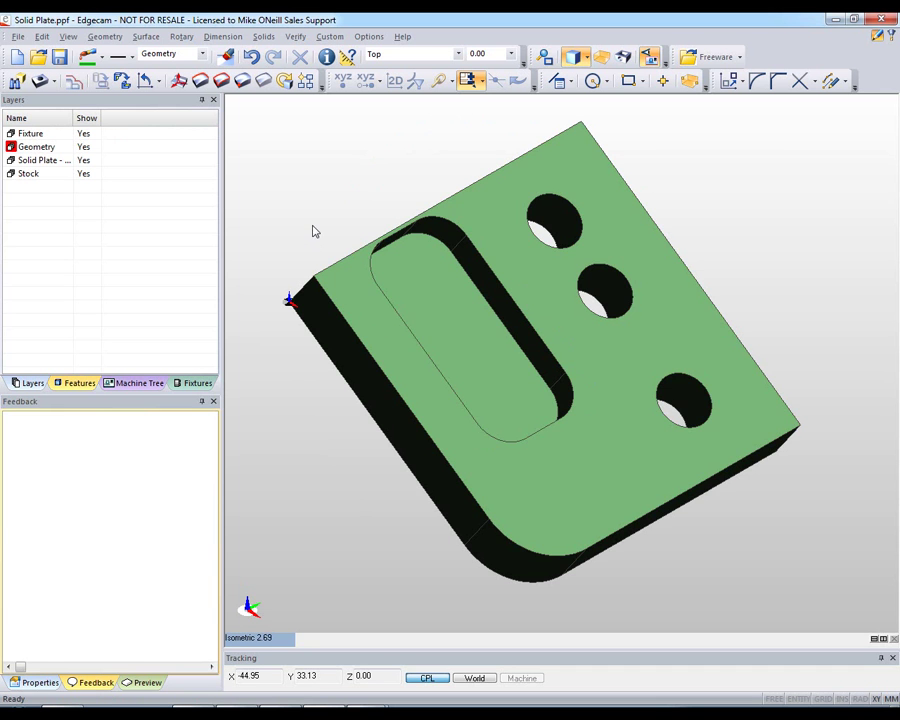
mouse_move(374, 263)
middle_mouse_down()
mouse_move(556, 365)
mouse_move(599, 322)
middle_mouse_up()
Copy the slot's edge loop from the solid into geometry
left_click(263, 36)
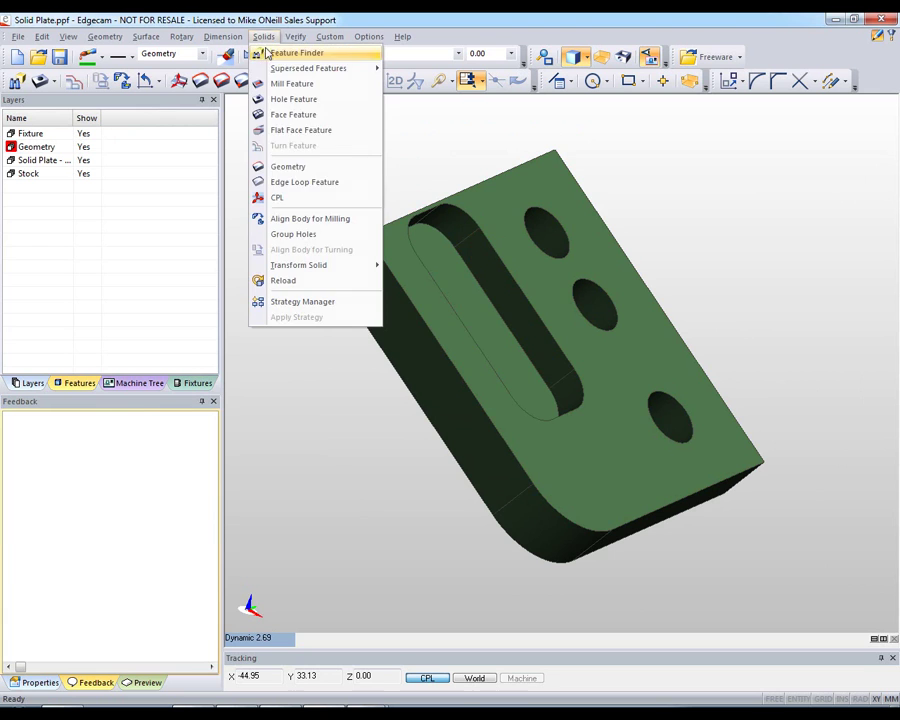
left_click(276, 167)
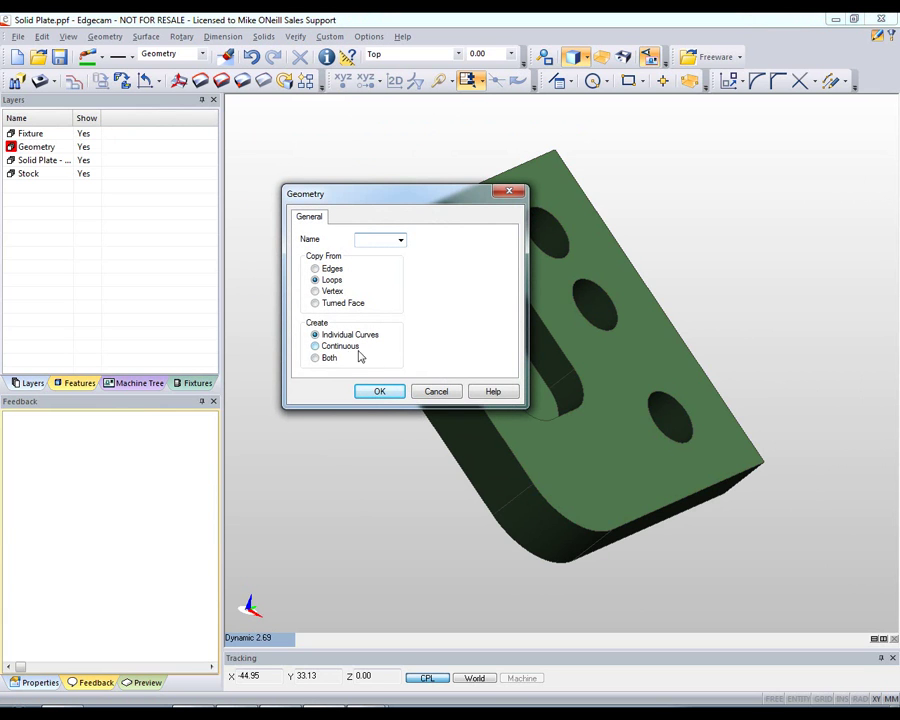
left_click(380, 391)
left_click(489, 237)
right_click(372, 173)
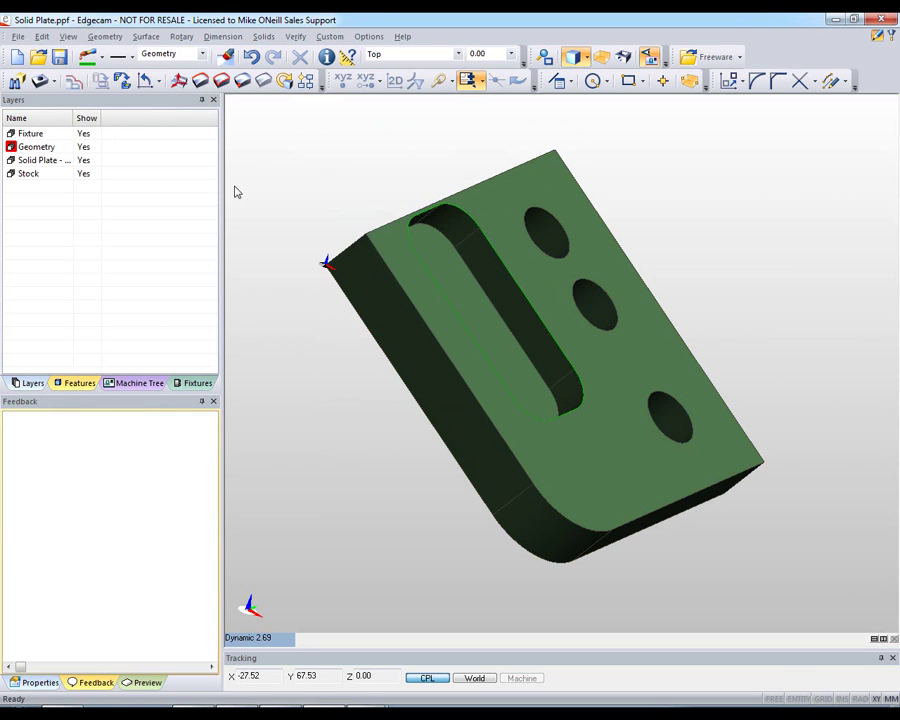
Show only the Solid Plate layer, then show only the Geometry layer
right_click(70, 158)
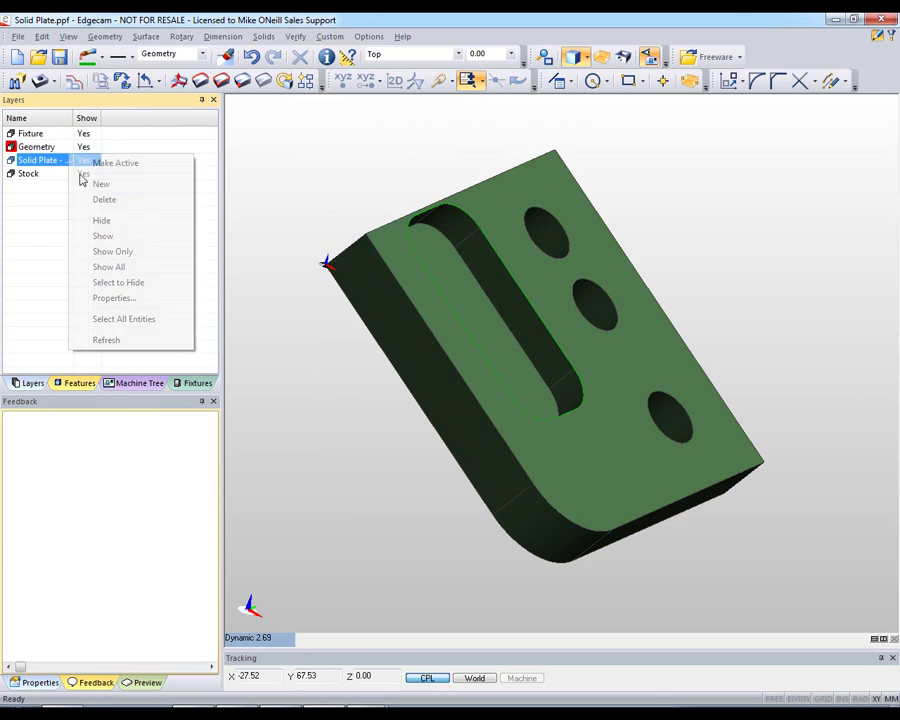
left_click(104, 255)
left_click(55, 148)
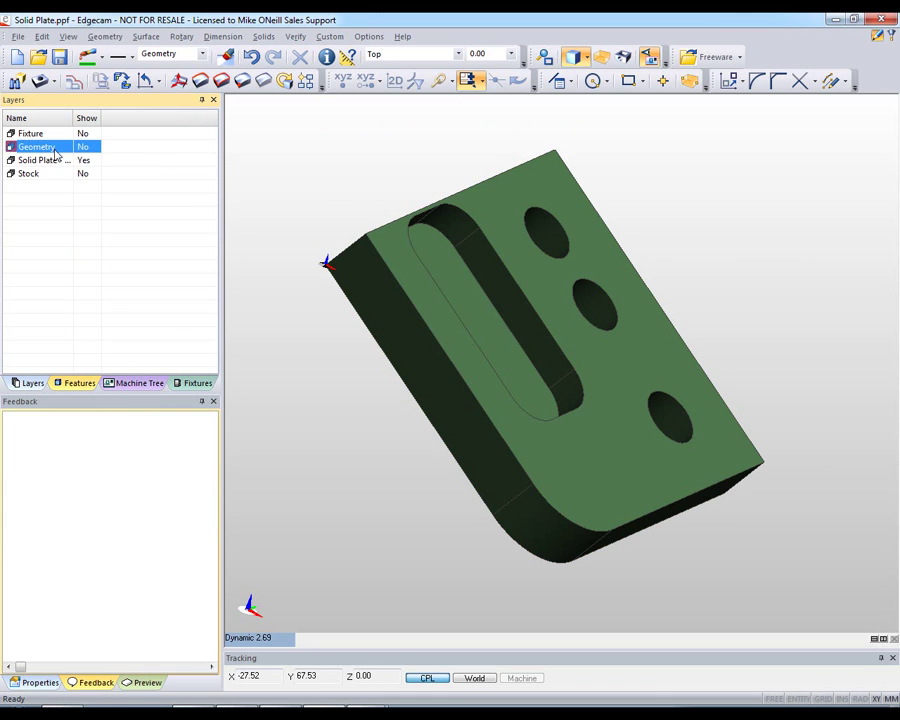
right_click(57, 152)
left_click(100, 247)
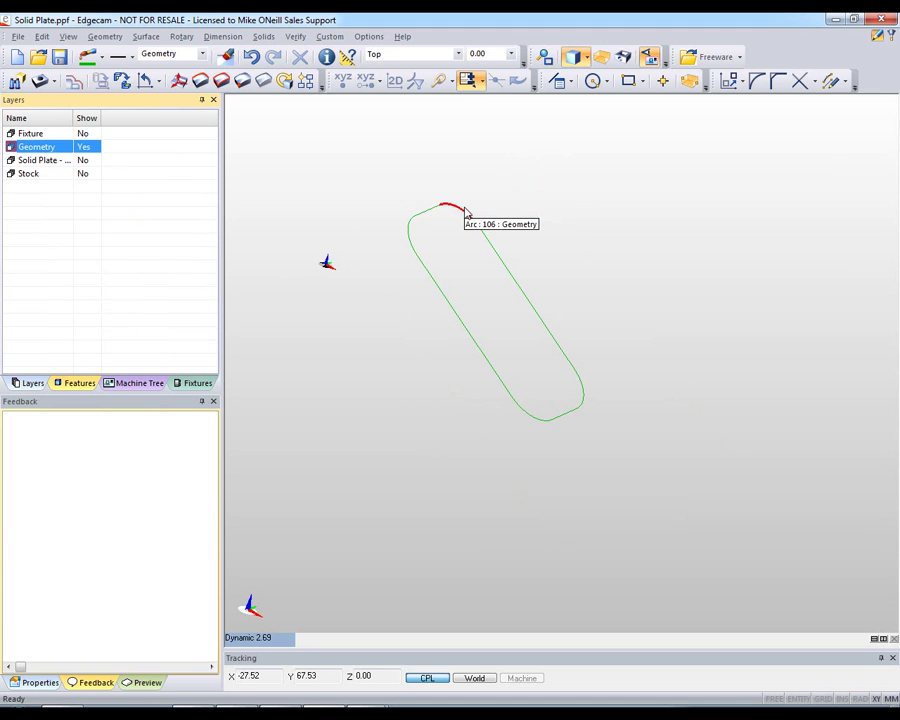
left_click(110, 38)
left_click(127, 256)
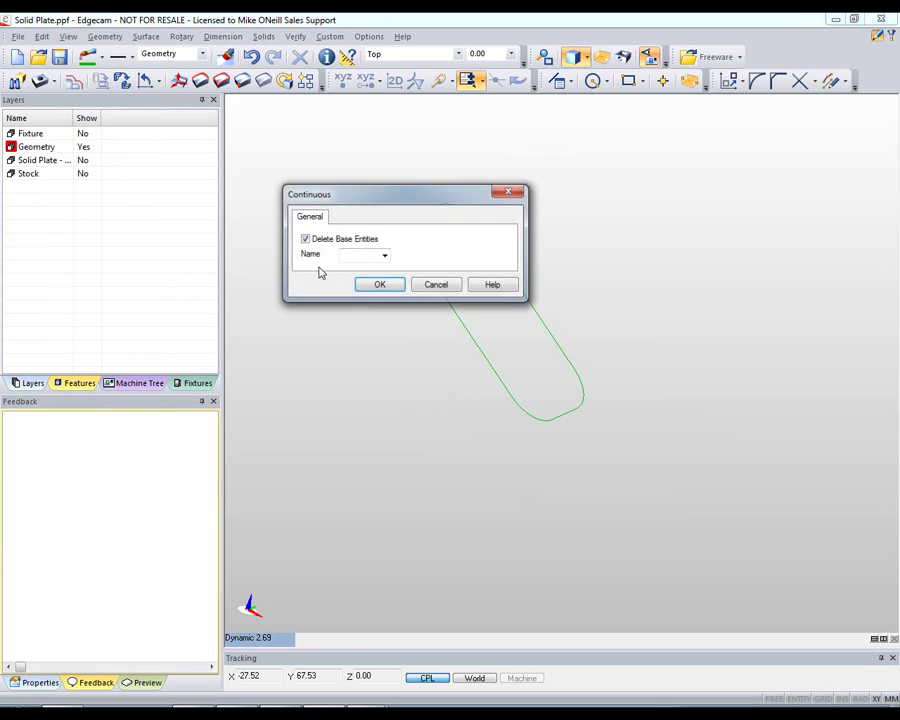
left_click(379, 285)
left_click(430, 274)
right_click(344, 200)
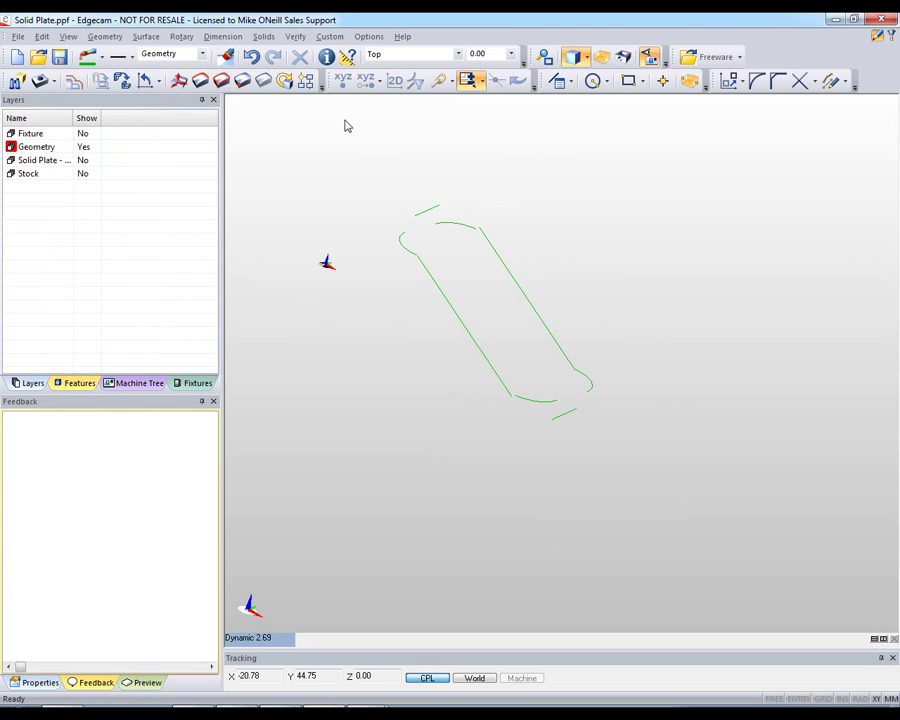
key("ctrl+z")
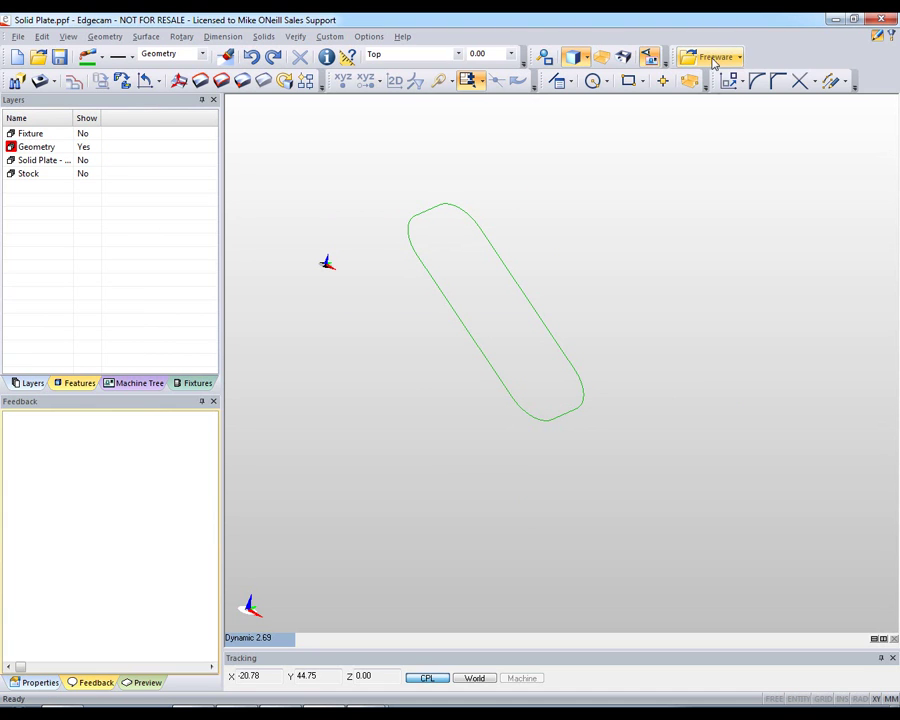
Break the slot's top, top-left, bottom and right arcs with Break Arc In Any Plane
left_click(714, 60)
mouse_move(707, 144)
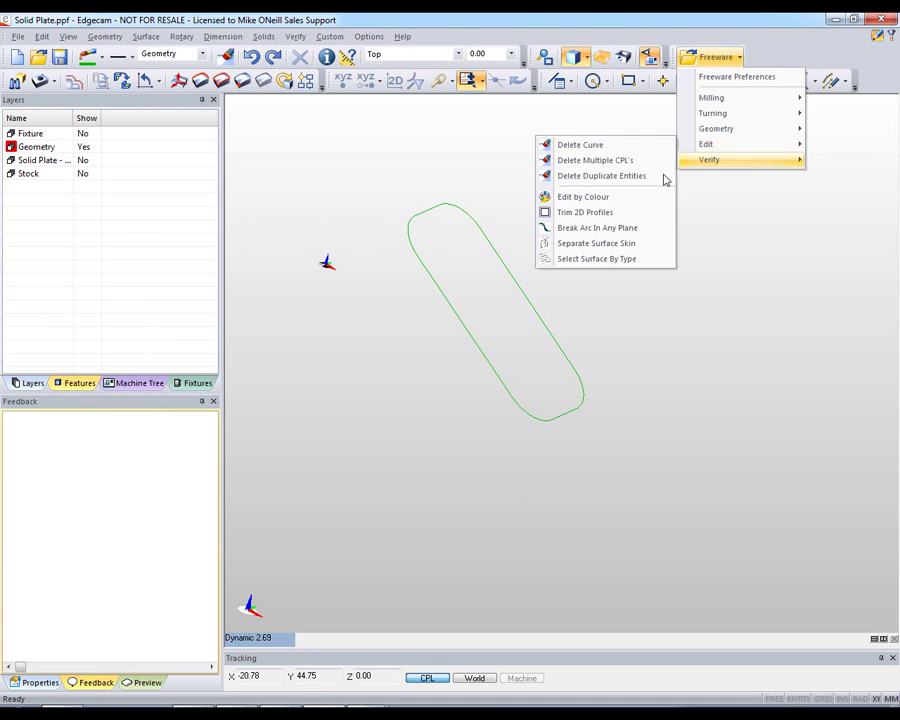
left_click(634, 228)
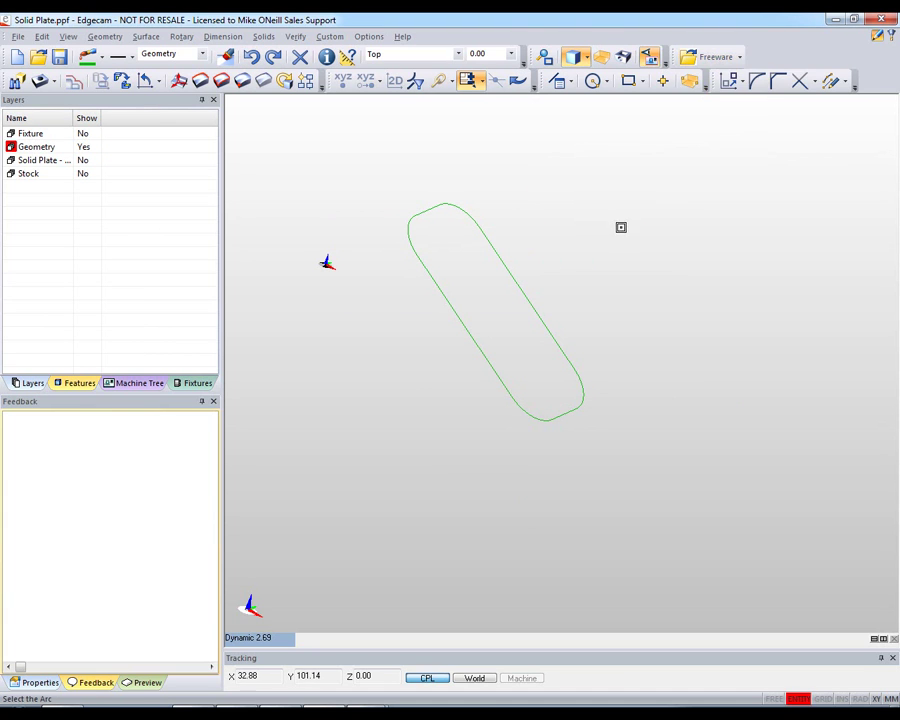
left_click(454, 207)
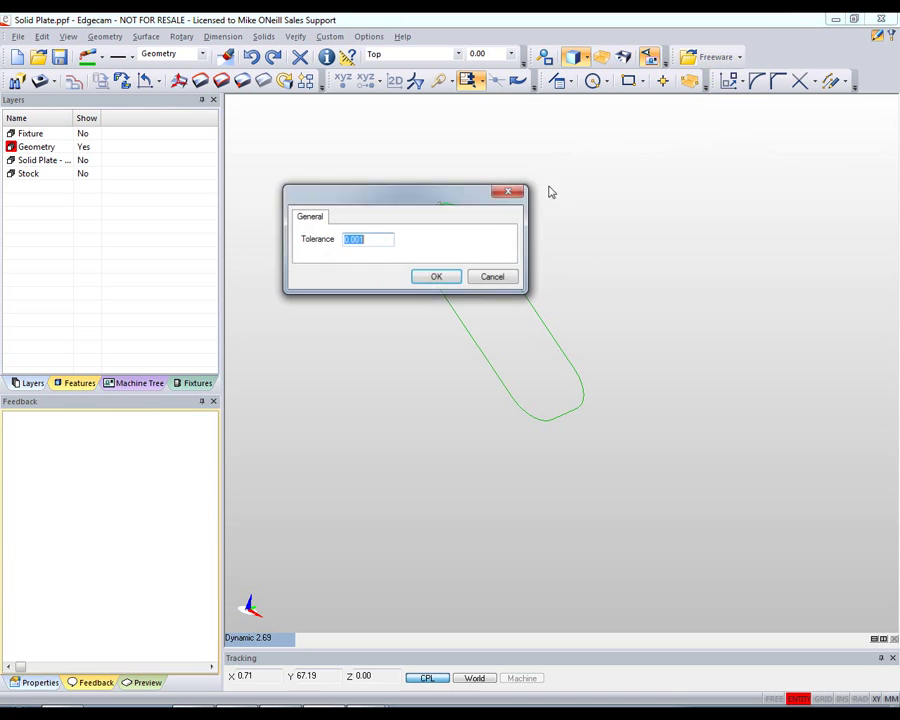
left_click(438, 279)
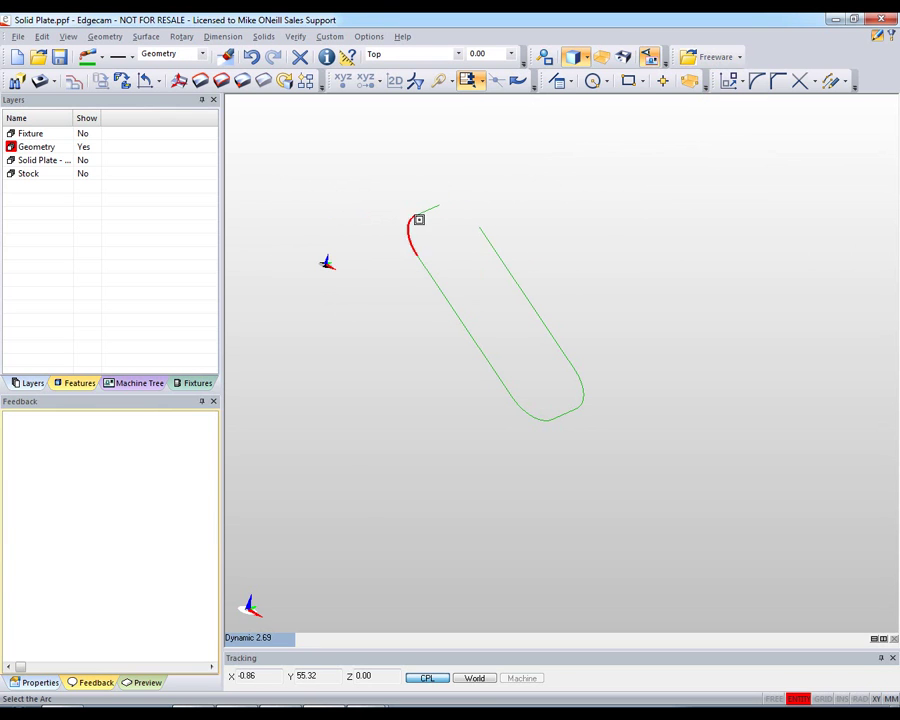
left_click(407, 229)
left_click(436, 277)
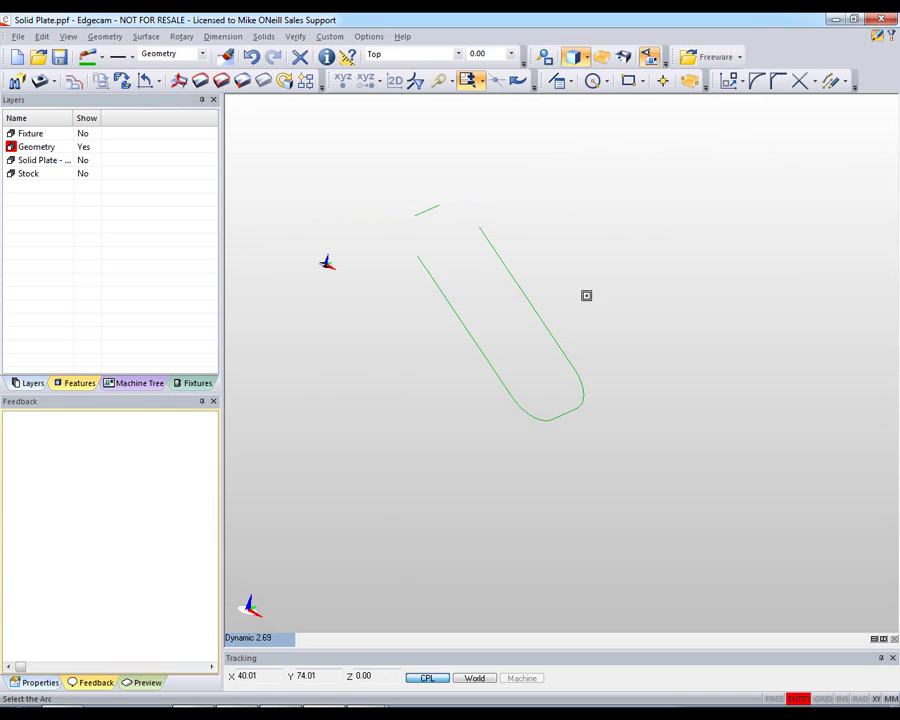
left_click(532, 415)
left_click(432, 278)
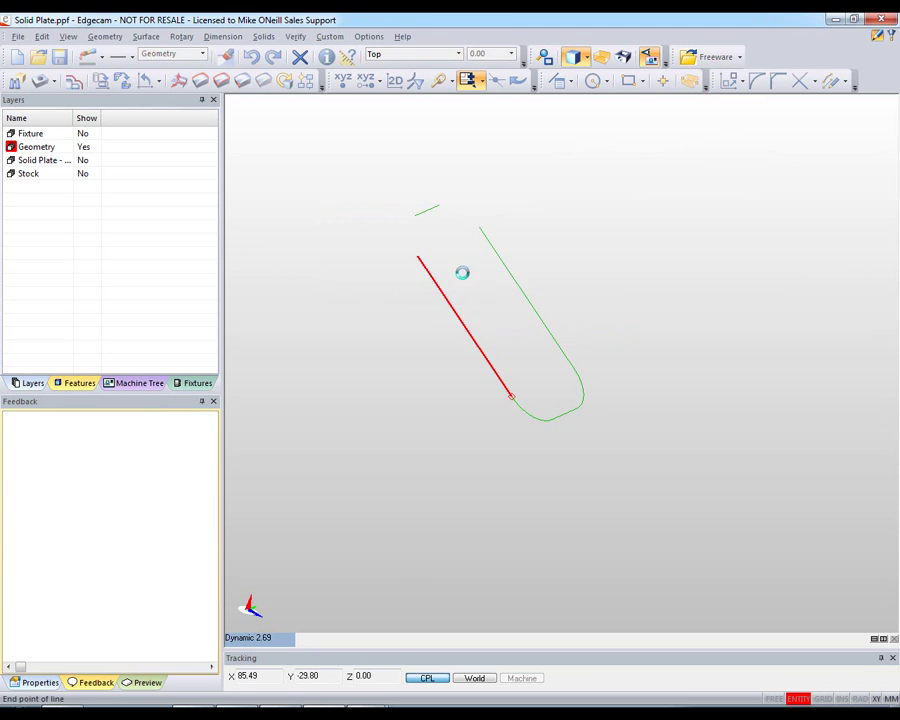
left_click(581, 394)
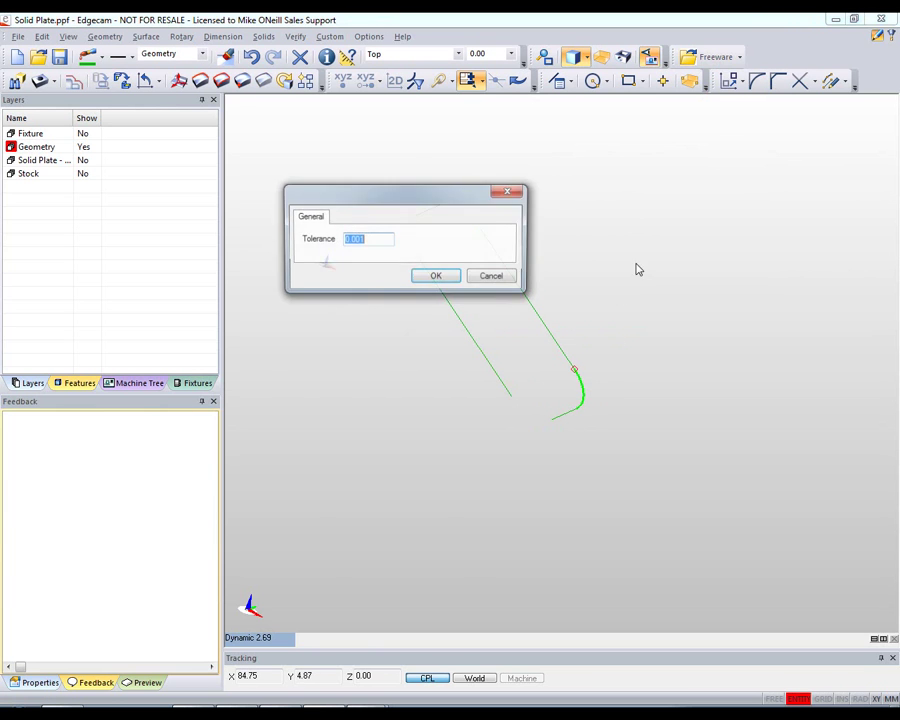
left_click(434, 278)
right_click(532, 244)
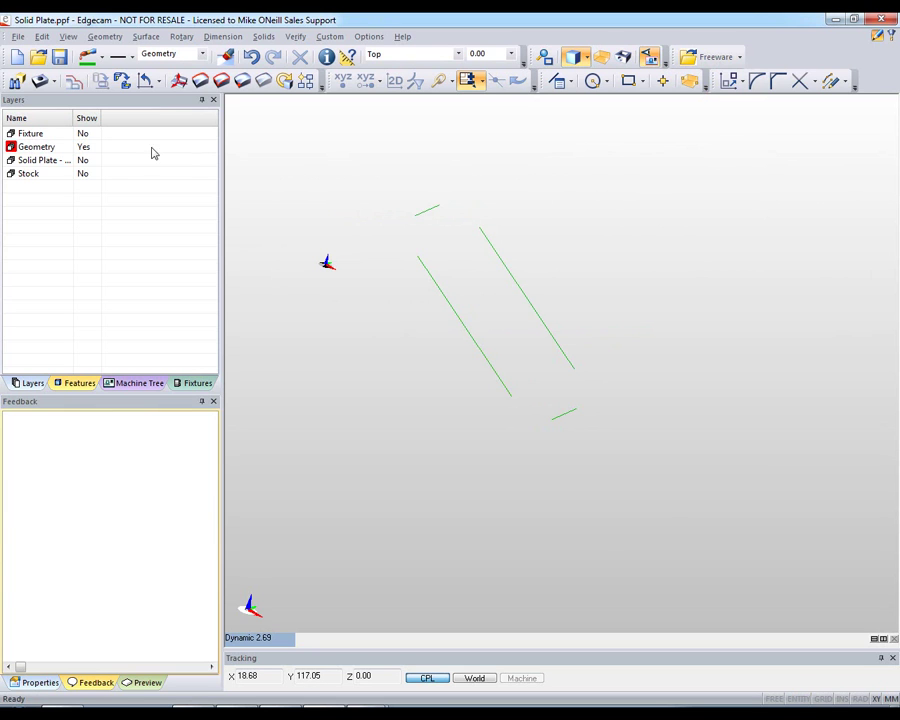
Turn on the Solid Plate layer, then show only Stock, then only Solid Plate
double_click(86, 162)
left_click(83, 175)
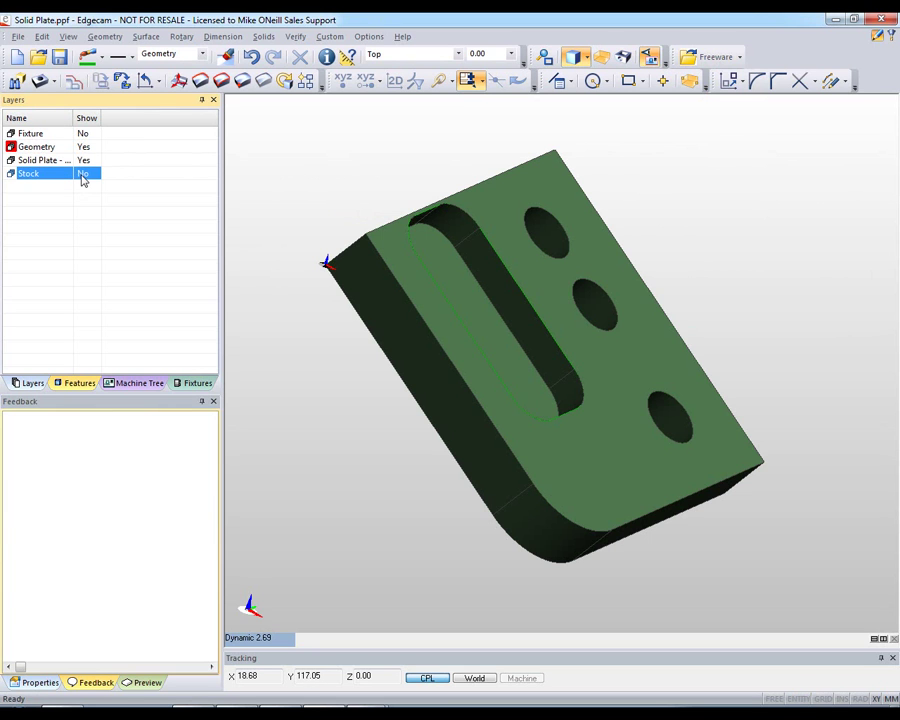
right_click(83, 178)
left_click(113, 271)
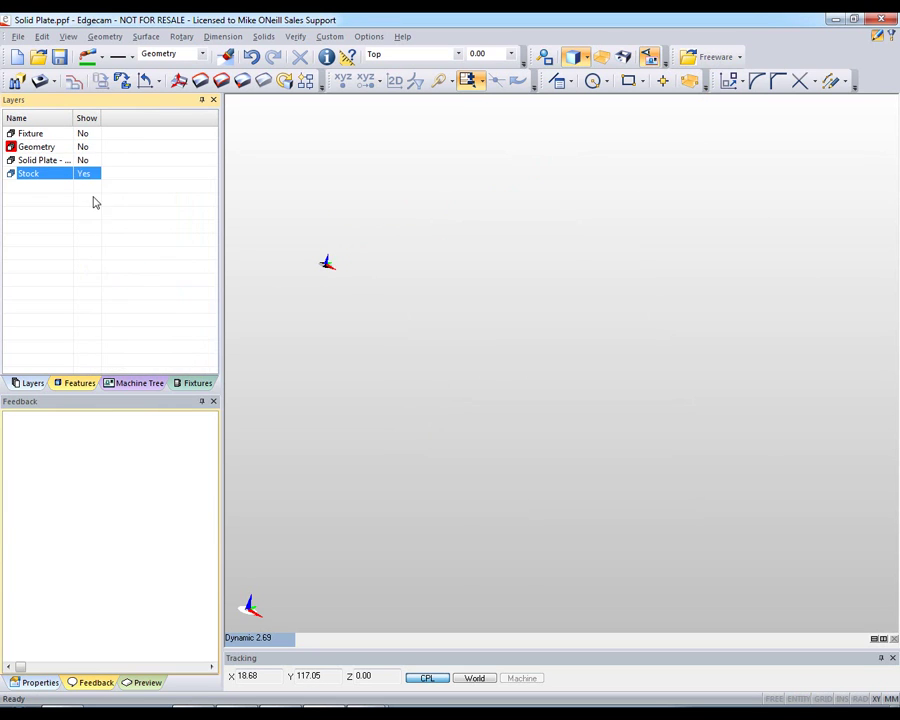
left_click(84, 162)
right_click(84, 162)
left_click(113, 259)
Delete the solid plate and turn the Geometry layer back on
left_click(225, 56)
left_click(652, 193)
right_click(652, 193)
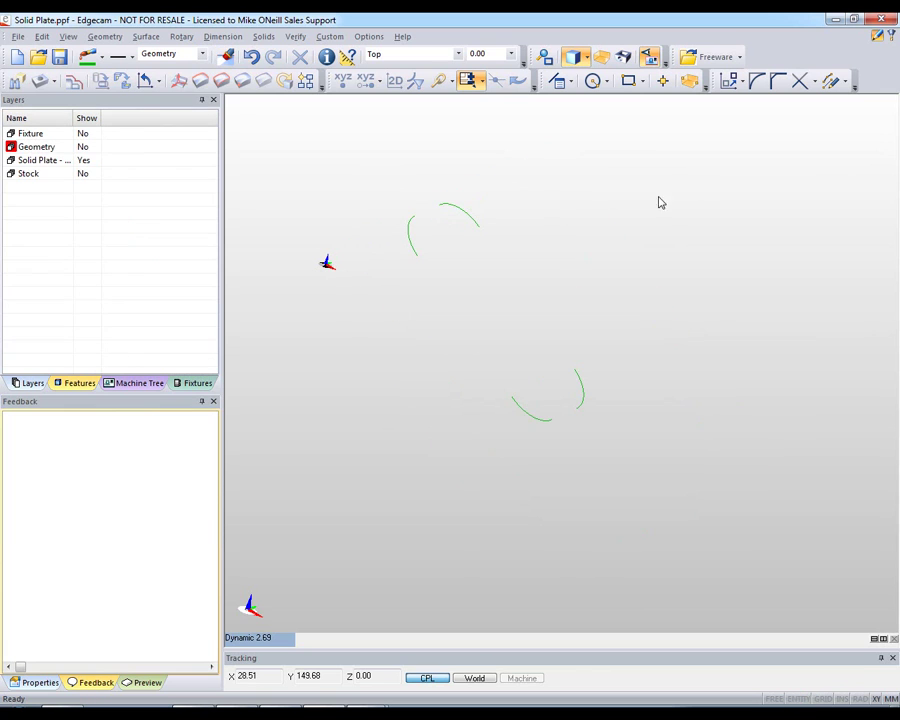
left_click(88, 150)
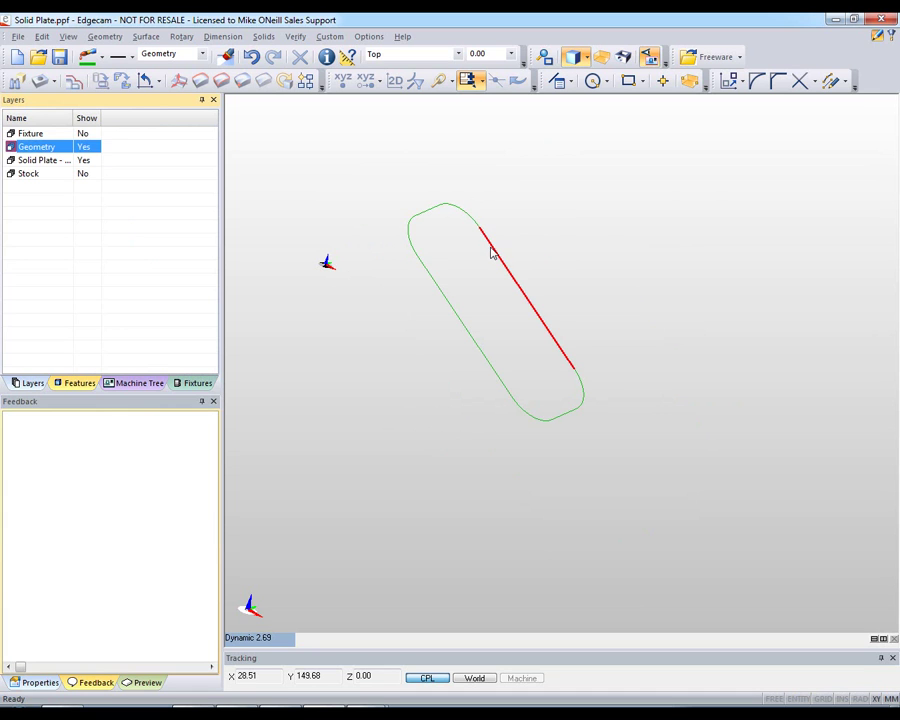
Chain the whole slot outline into one continuous profile
left_click(104, 37)
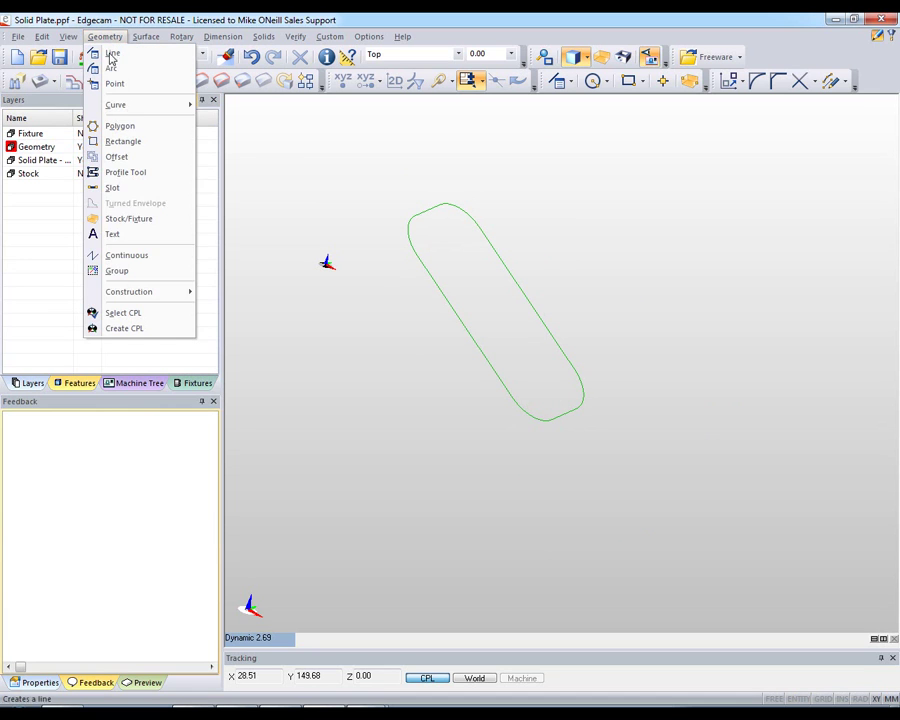
left_click(122, 258)
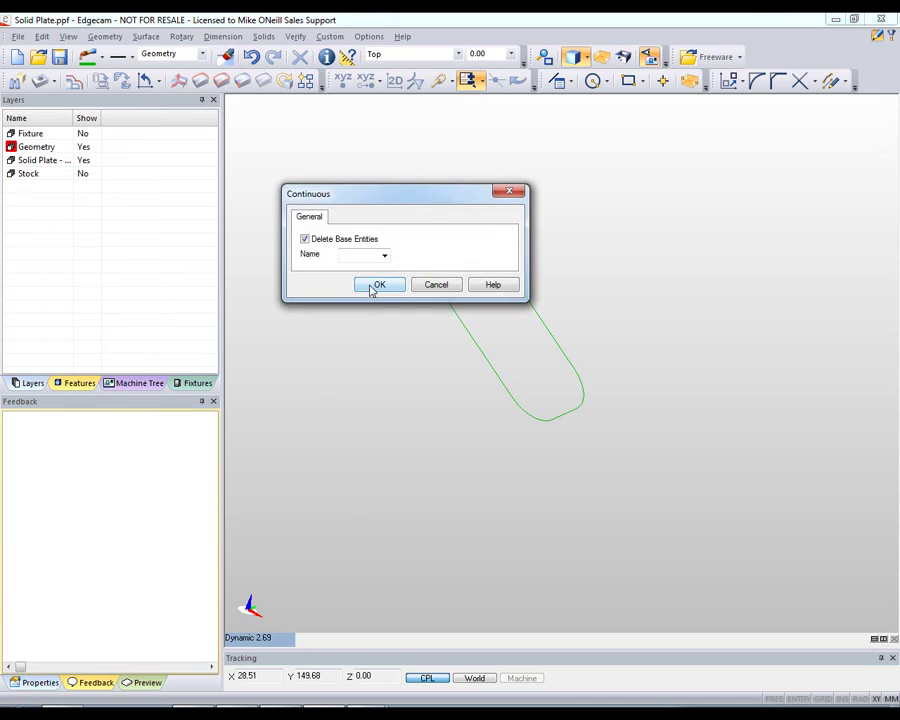
left_click(373, 284)
left_click(426, 267)
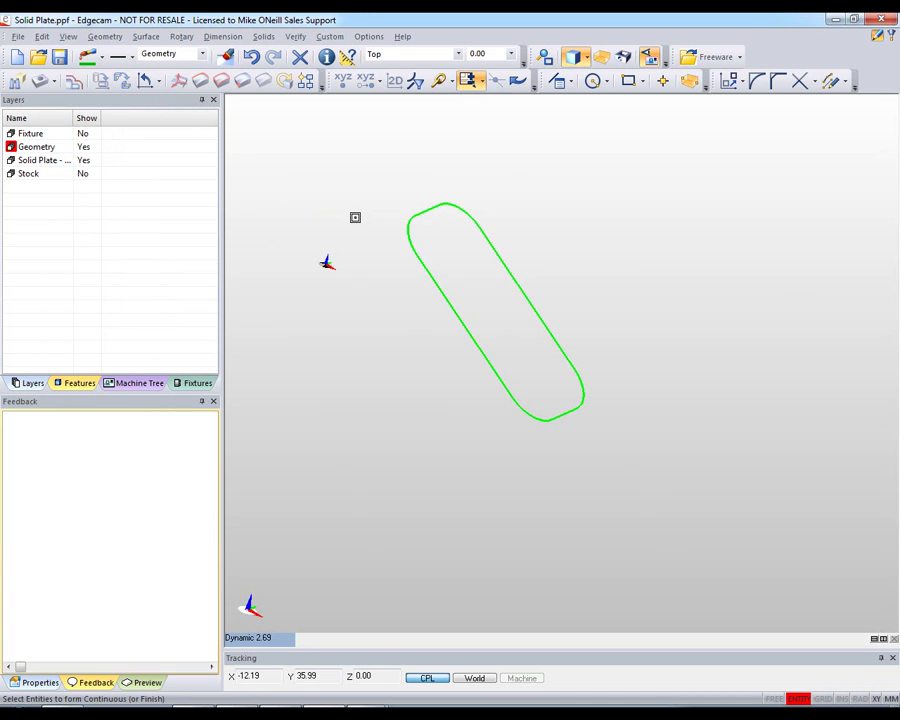
right_click(369, 231)
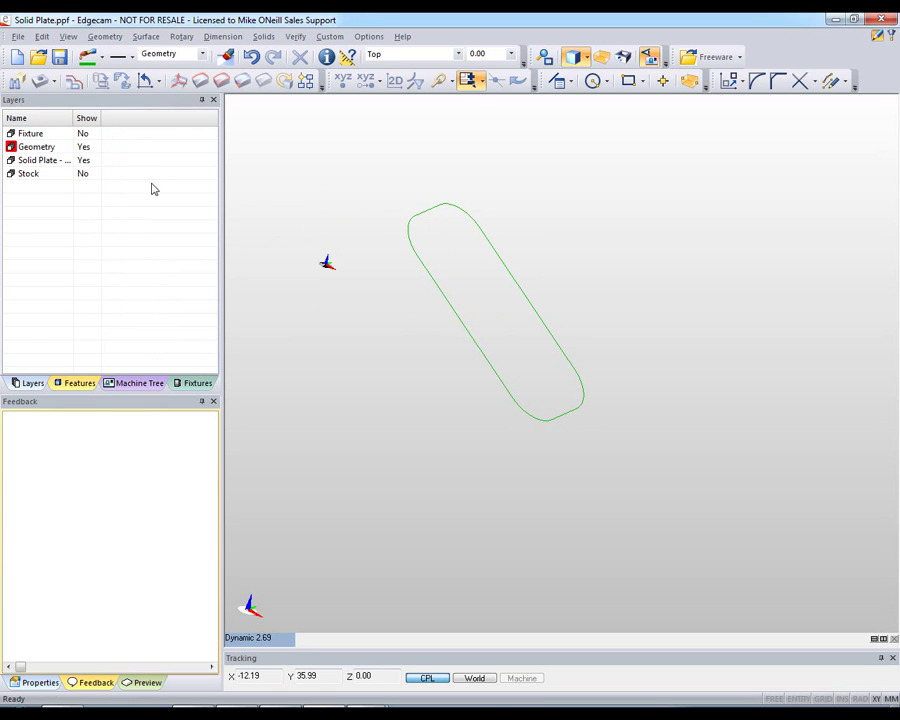
Show all layers and browse the CPL work plane list
right_click(119, 171)
left_click(160, 199)
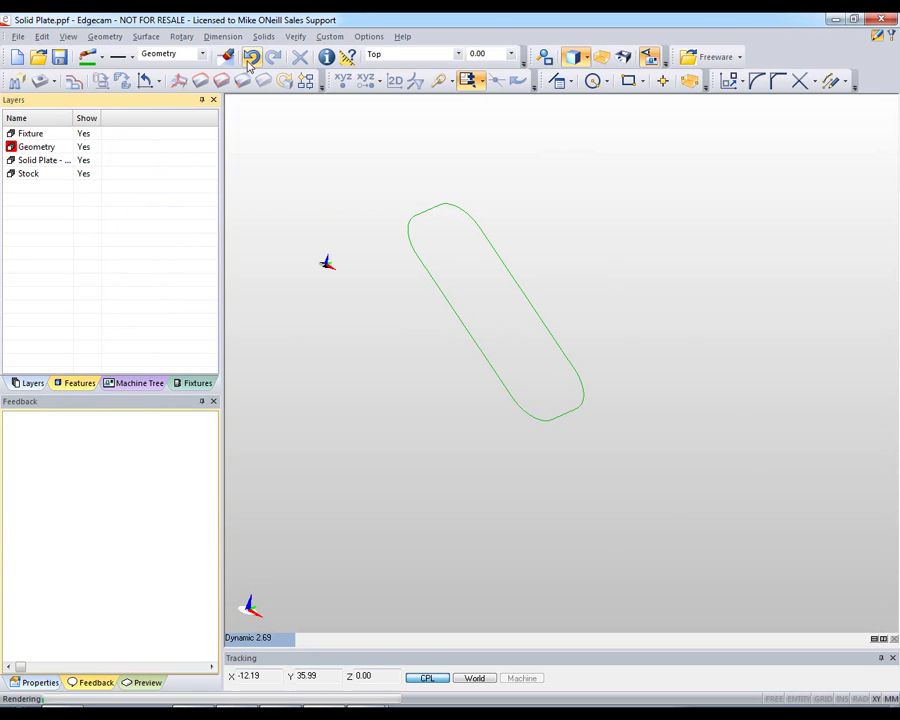
left_click(415, 56)
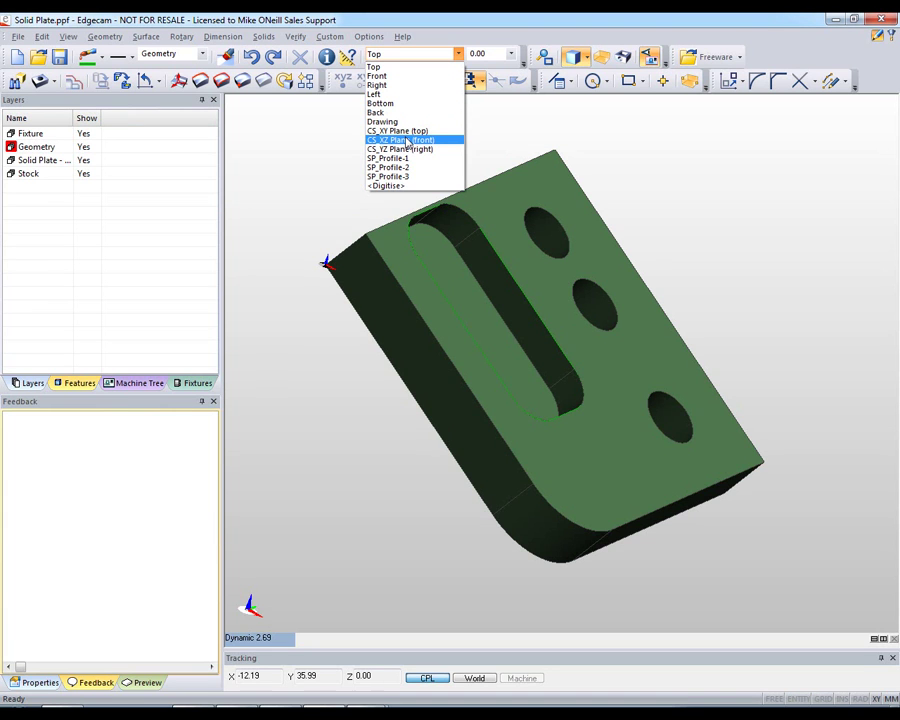
key("Down")
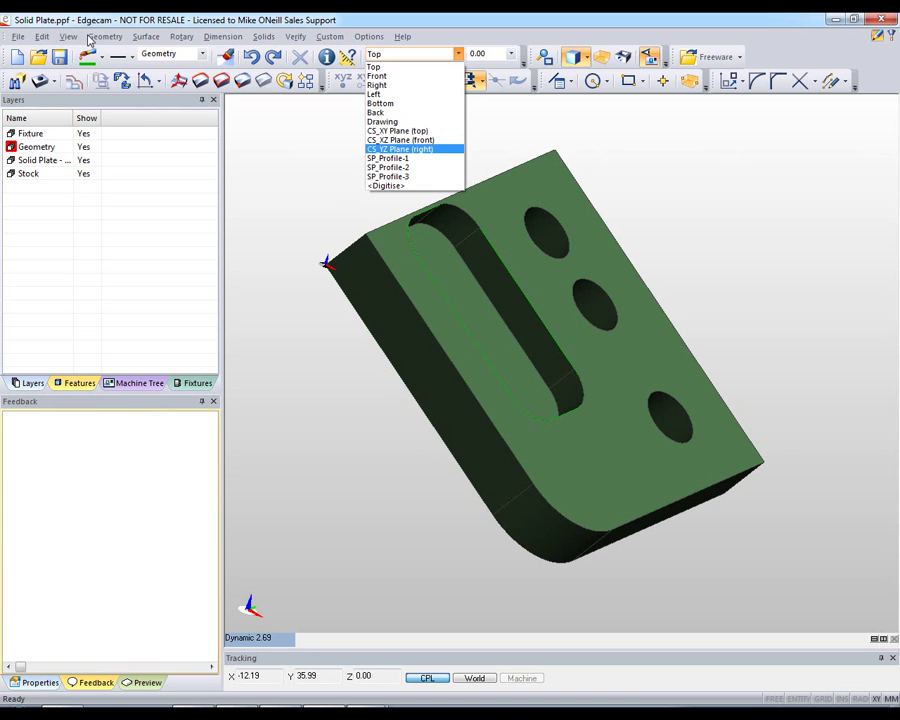
left_click(42, 36)
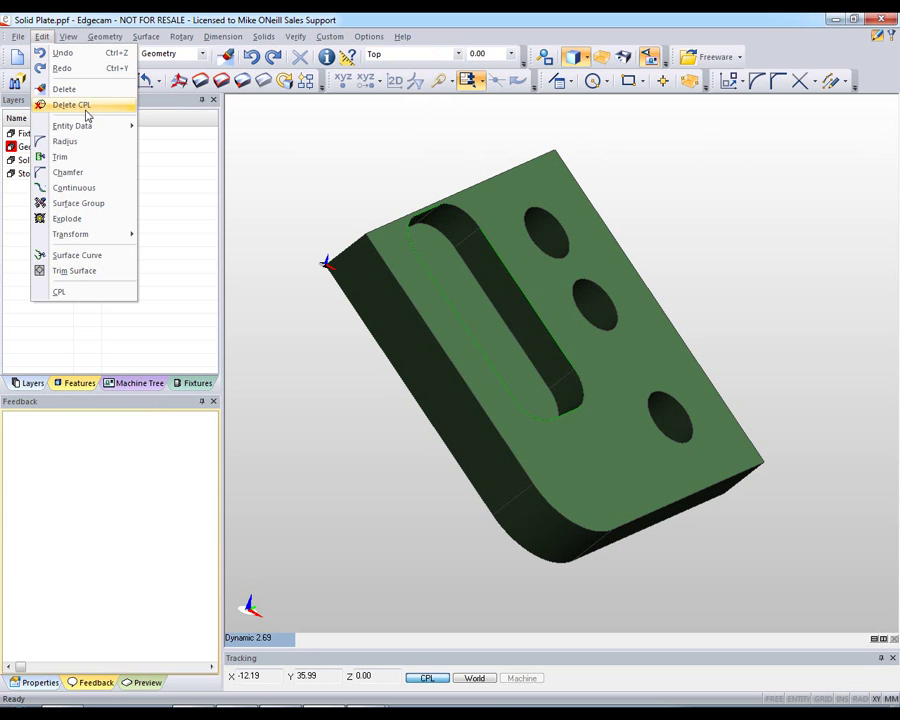
Delete CPLs CS_XY, CS_XZ, CS_YZ and SP_Profile-1 to -3 via Delete Multiple CPL's, then check the list
left_click(738, 57)
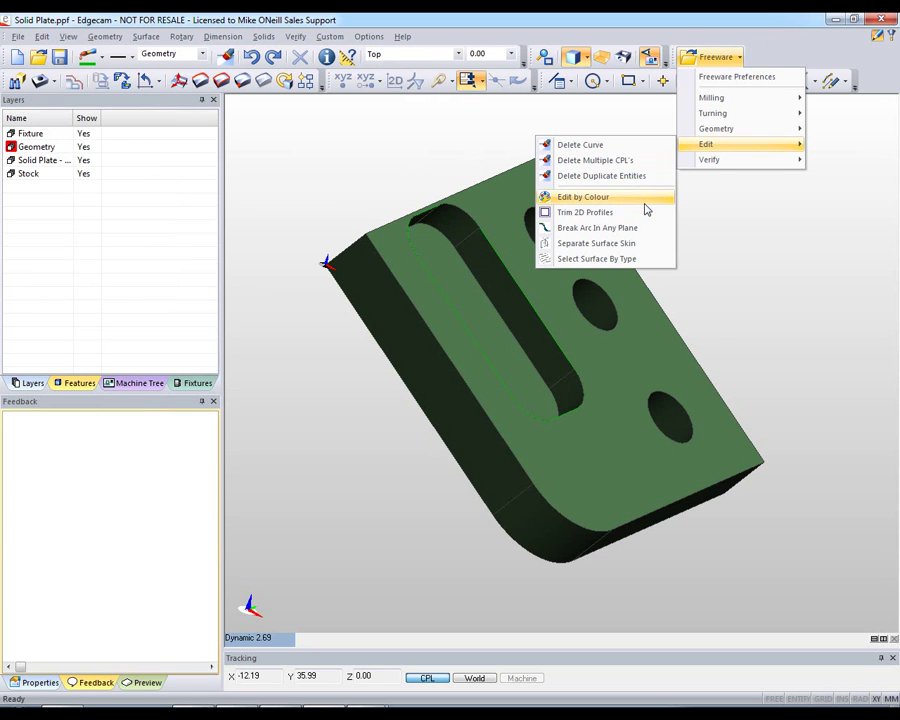
mouse_move(740, 144)
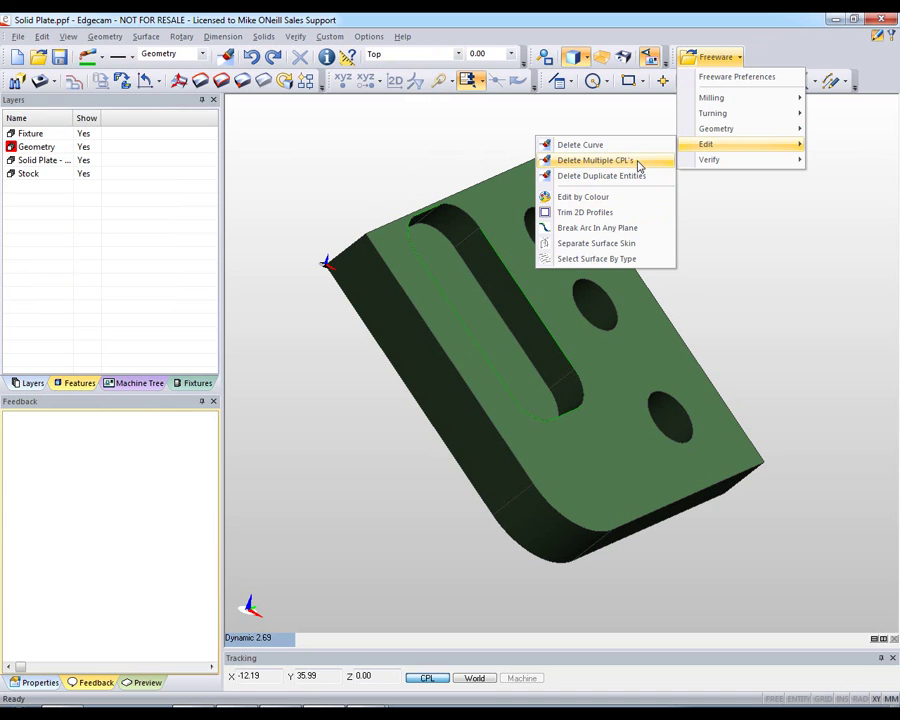
left_click(637, 160)
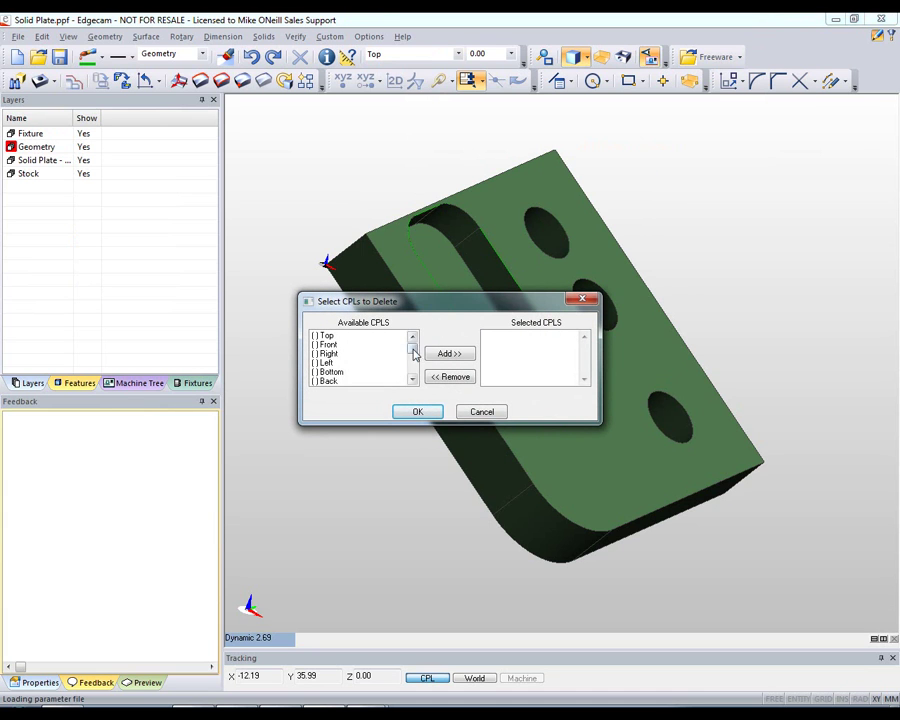
left_click_drag(412, 343, 378, 400)
left_click(350, 336)
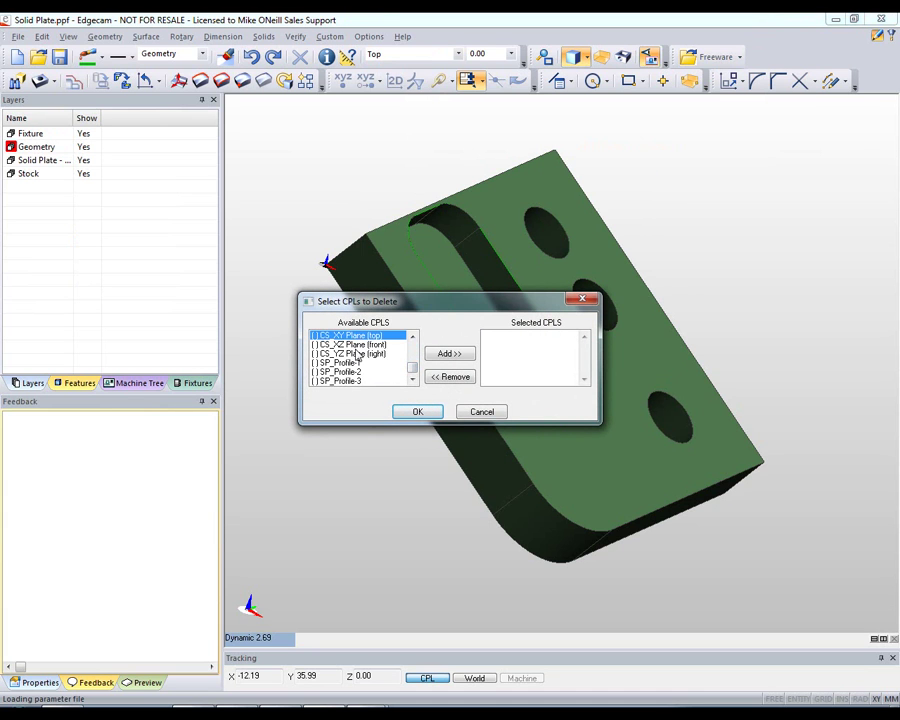
left_click(355, 354, "ctrl")
left_click(345, 372, "ctrl")
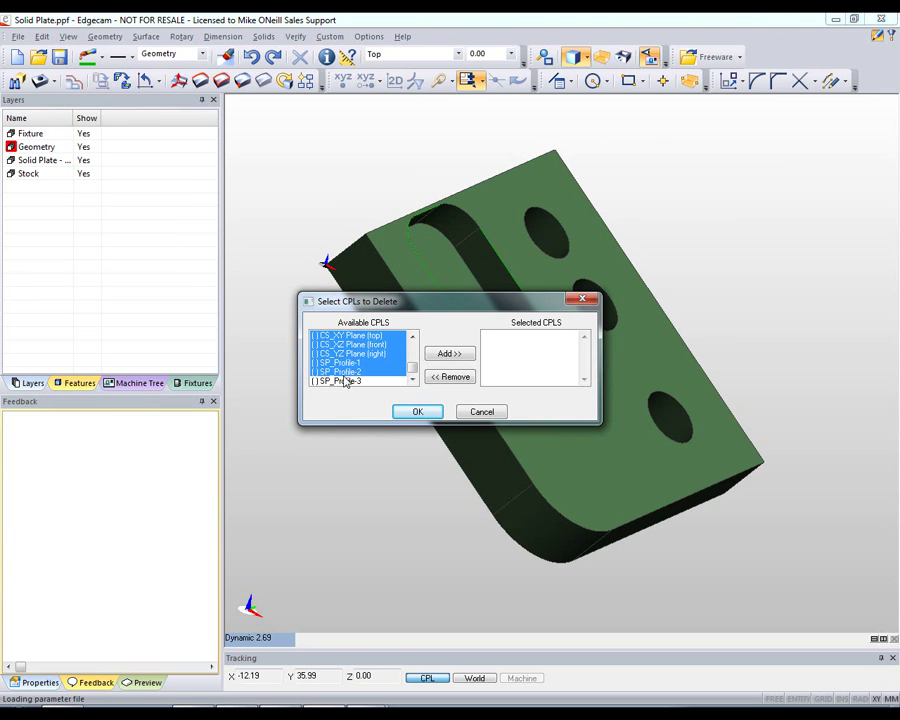
left_click(449, 353)
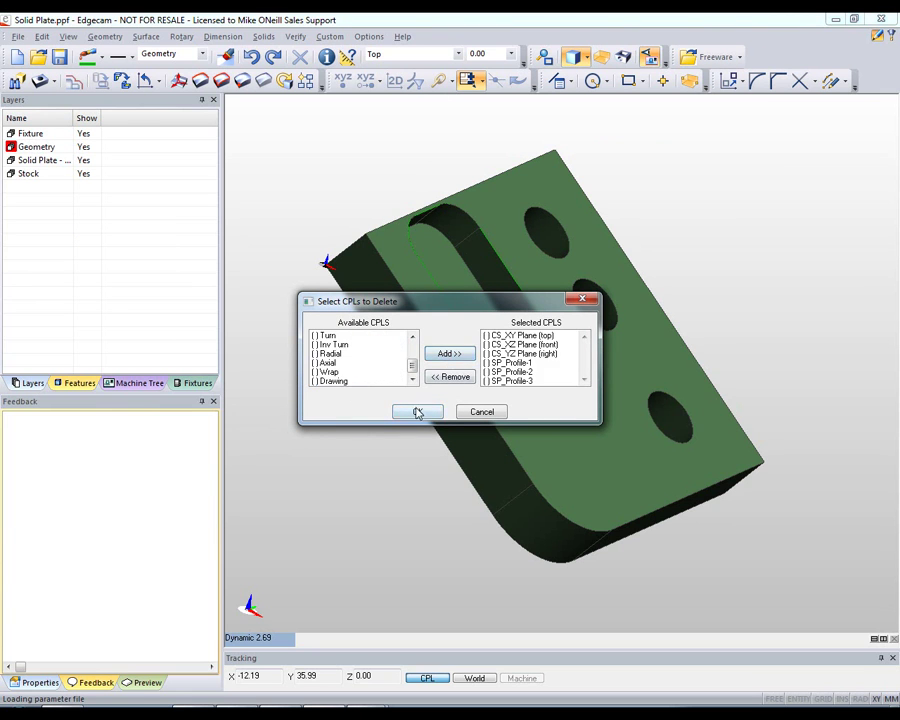
left_click(418, 411)
left_click(415, 54)
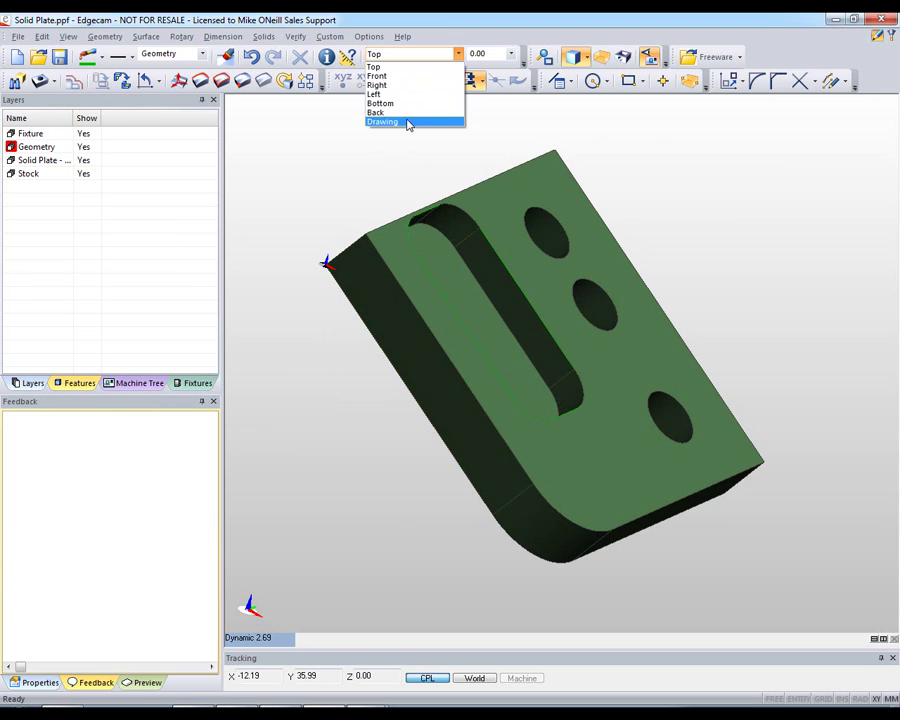